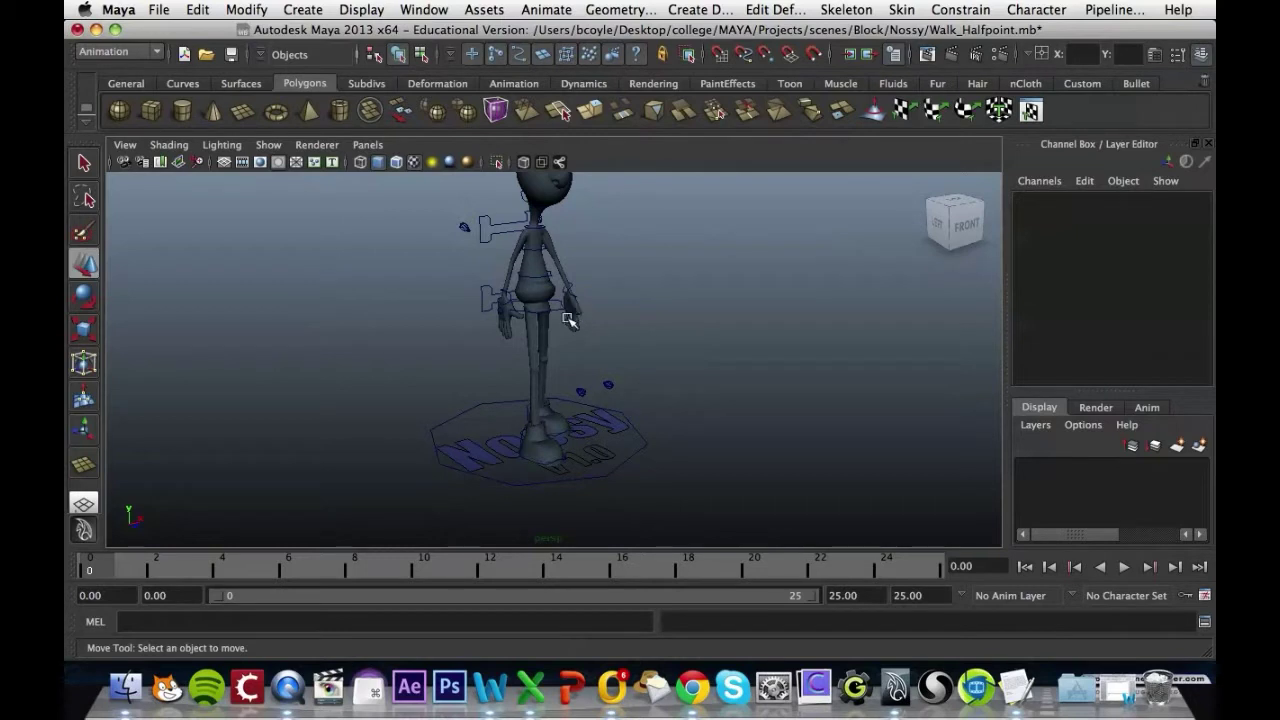
# Turn the view to face Nossy from the front and play back the walk animation
pyautogui.keyDown('alt'); pyautogui.moveTo(785, 317); pyautogui.dragTo(738, 364); pyautogui.keyUp('alt')
pyautogui.hotkey('alt', 'v')
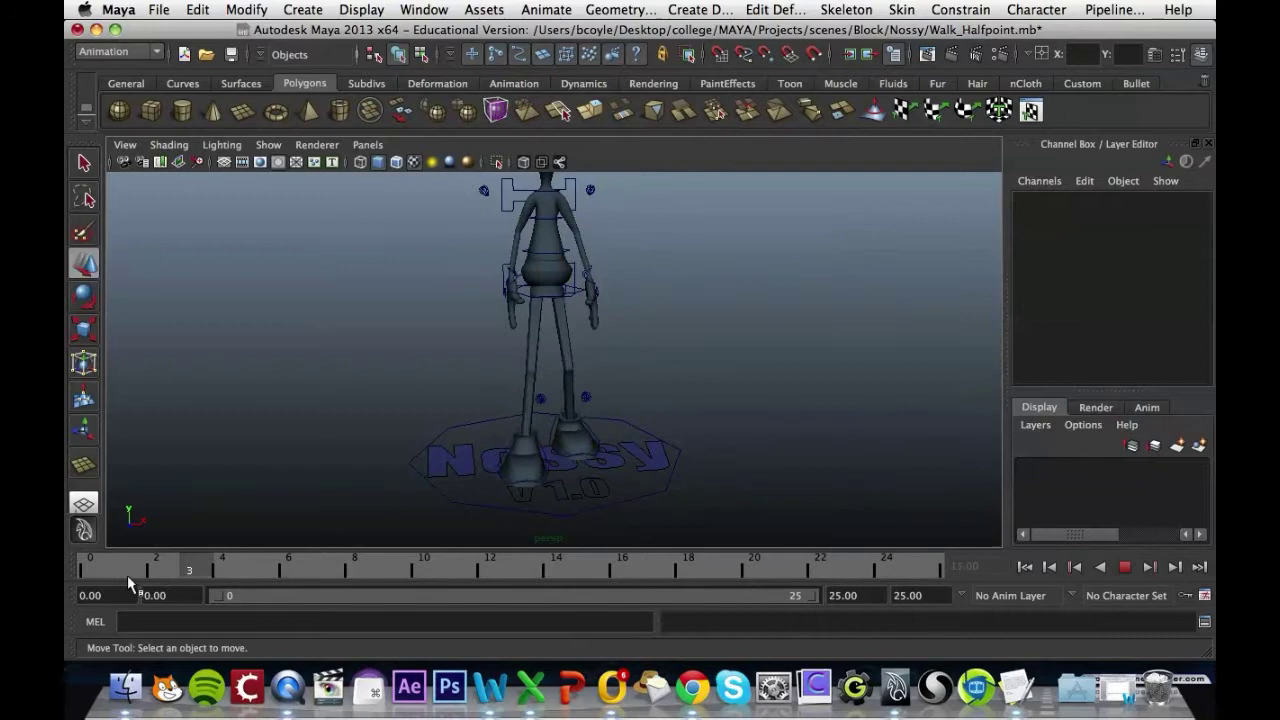
# At frame 0, select Nossy_COG and rotate it to -5 on Rotate Y
pyautogui.click(88, 576)
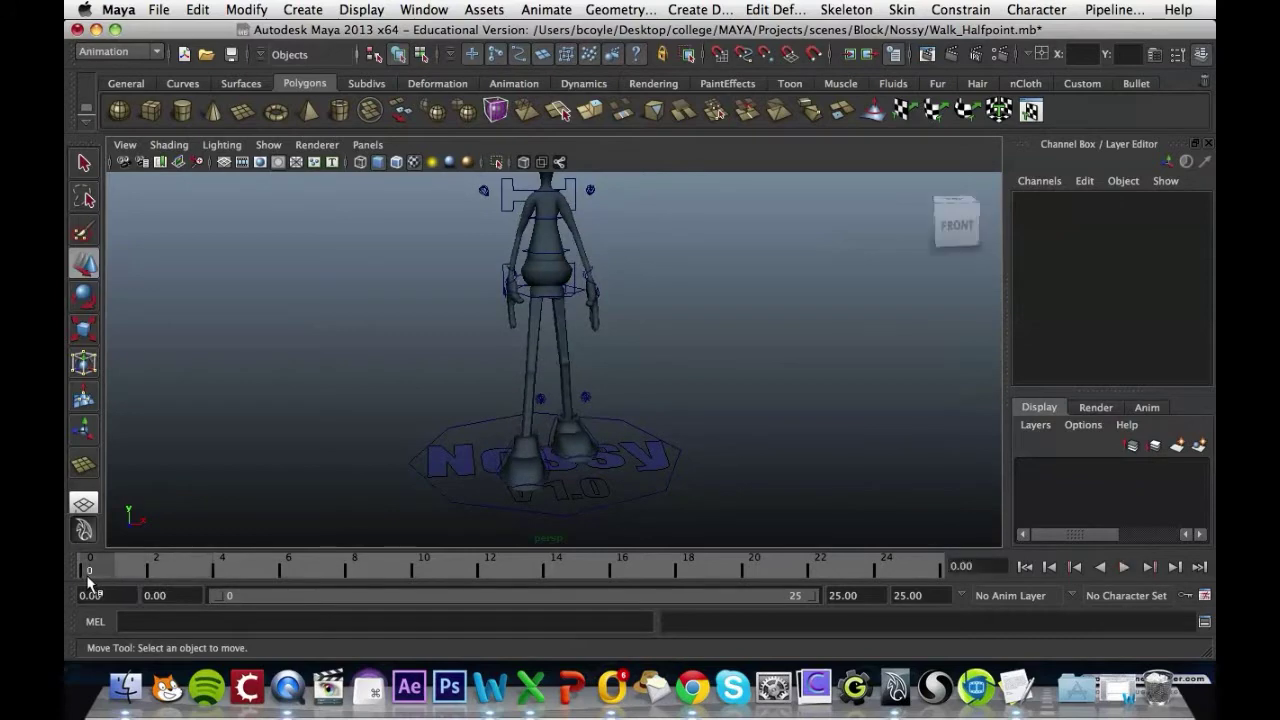
pyautogui.click(555, 295)
pyautogui.moveTo(723, 349)
pyautogui.keyDown('alt'); pyautogui.mouseDown()
pyautogui.moveTo(880, 354)
pyautogui.moveTo(773, 425)
pyautogui.moveTo(789, 283)
pyautogui.moveTo(771, 374)
pyautogui.moveTo(741, 358)
pyautogui.mouseUp(); pyautogui.keyUp('alt')
pyautogui.keyDown('alt'); pyautogui.moveTo(506, 460); pyautogui.dragTo(682, 500); pyautogui.keyUp('alt')
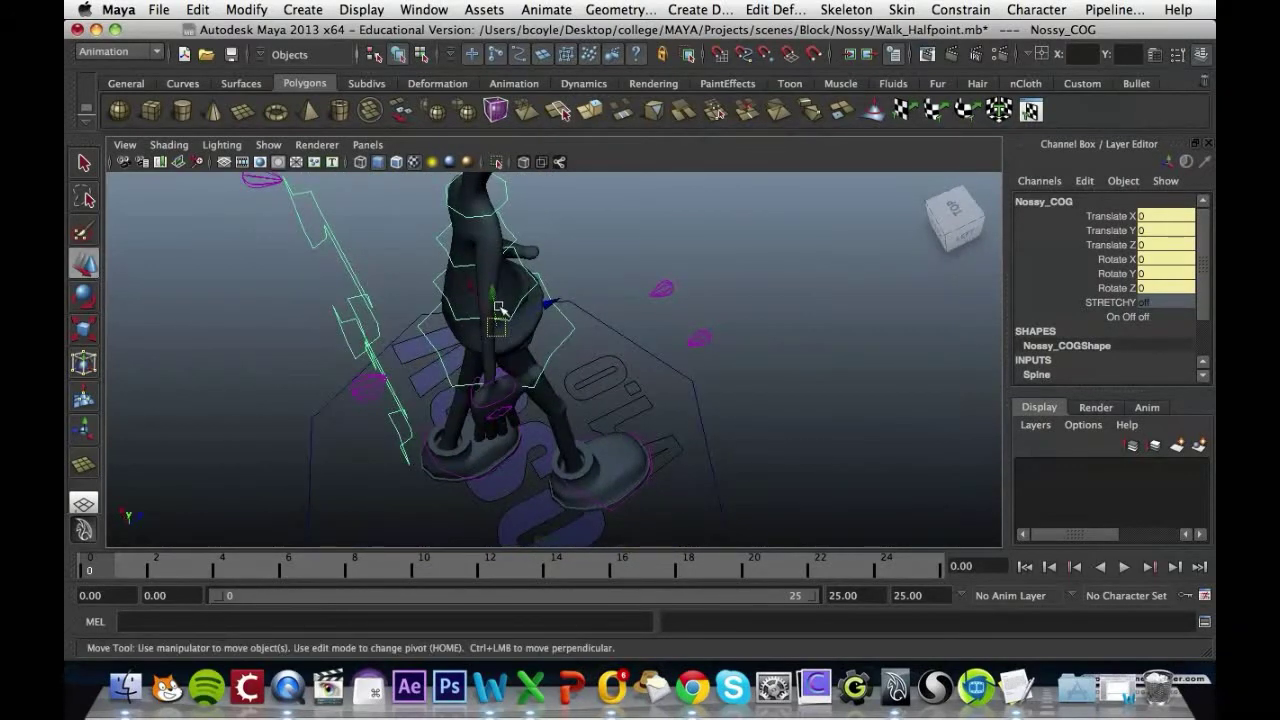
pyautogui.keyDown('alt'); pyautogui.moveTo(675, 377); pyautogui.dragTo(600, 380); pyautogui.keyUp('alt')
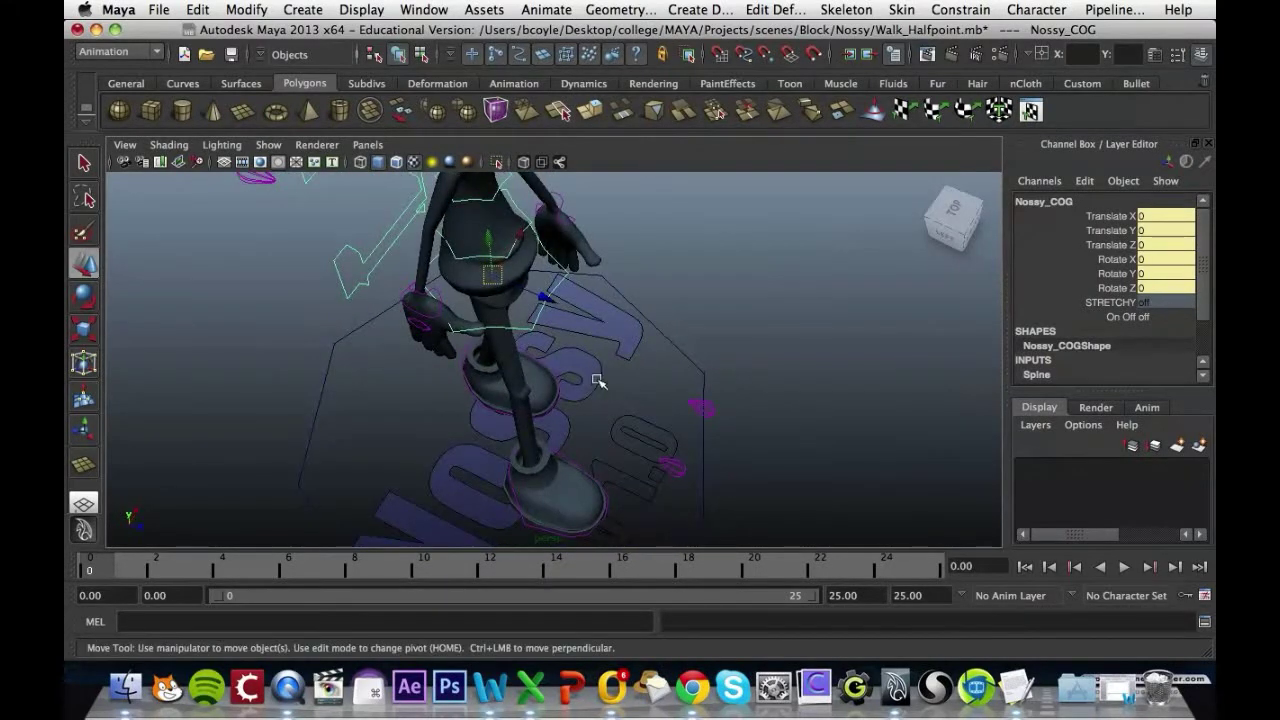
pyautogui.press('e')
pyautogui.moveTo(543, 334); pyautogui.dragTo(537, 334)
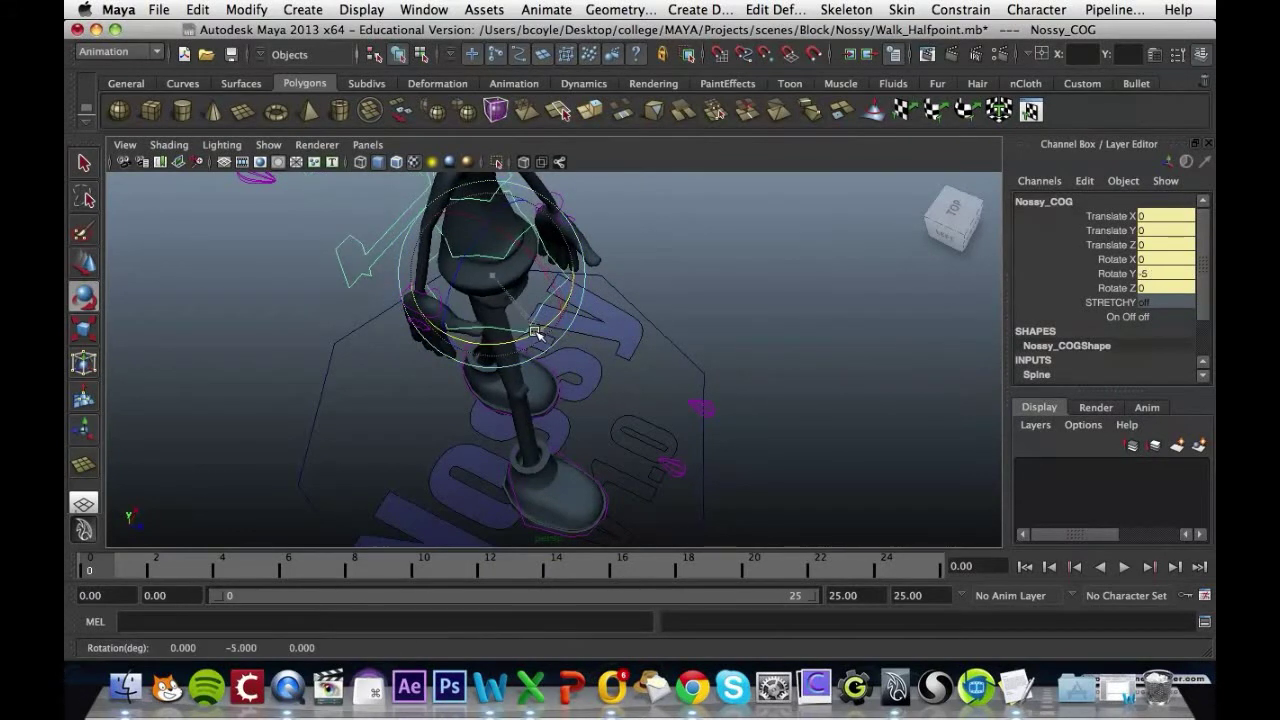
# Key Nossy_COG's Rotate channels at frame 0 and again at frame 25
pyautogui.click(1129, 274)
pyautogui.moveTo(1129, 274); pyautogui.dragTo(1129, 259)
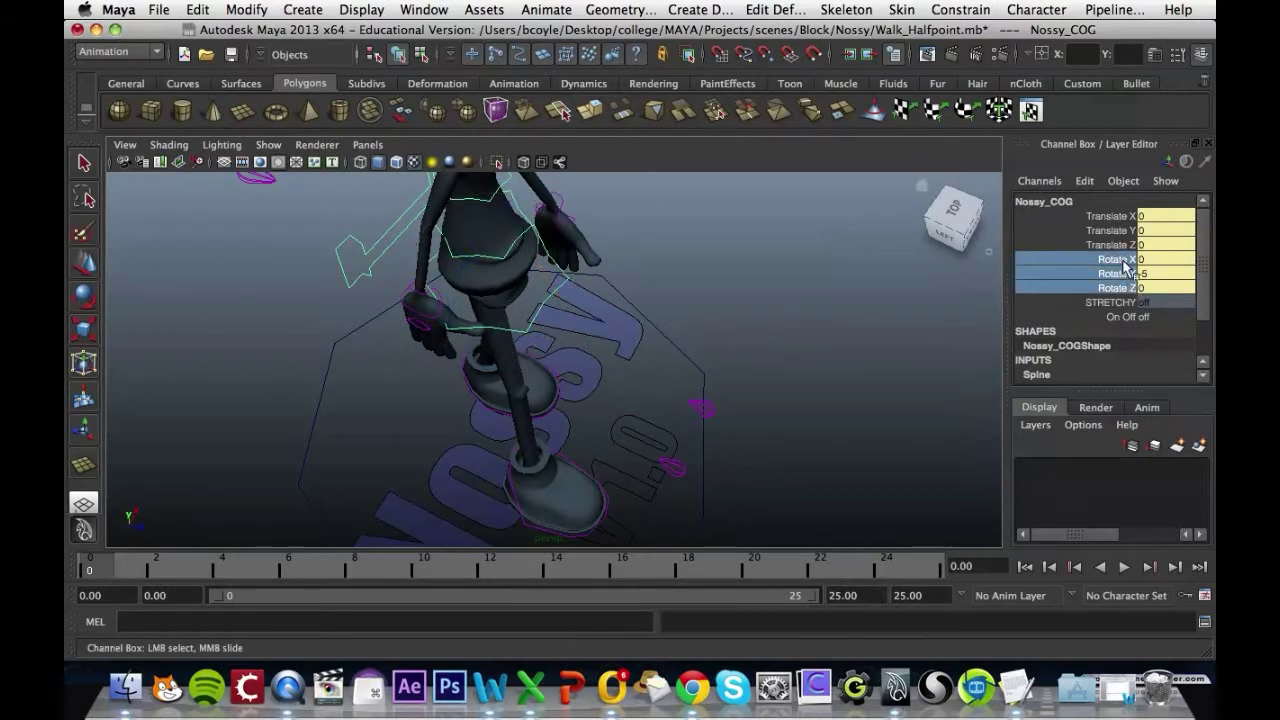
pyautogui.rightClick(1123, 261)
pyautogui.click(1120, 50)
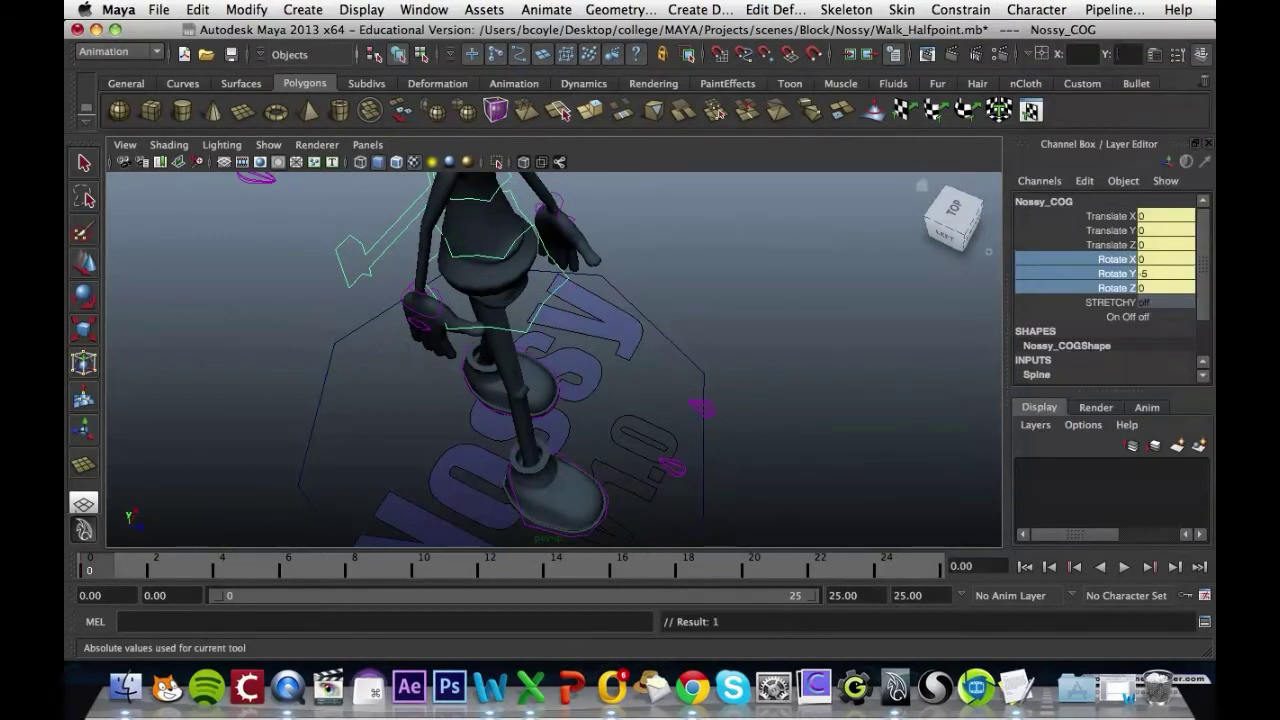
pyautogui.moveTo(100, 577); pyautogui.dragTo(913, 585)
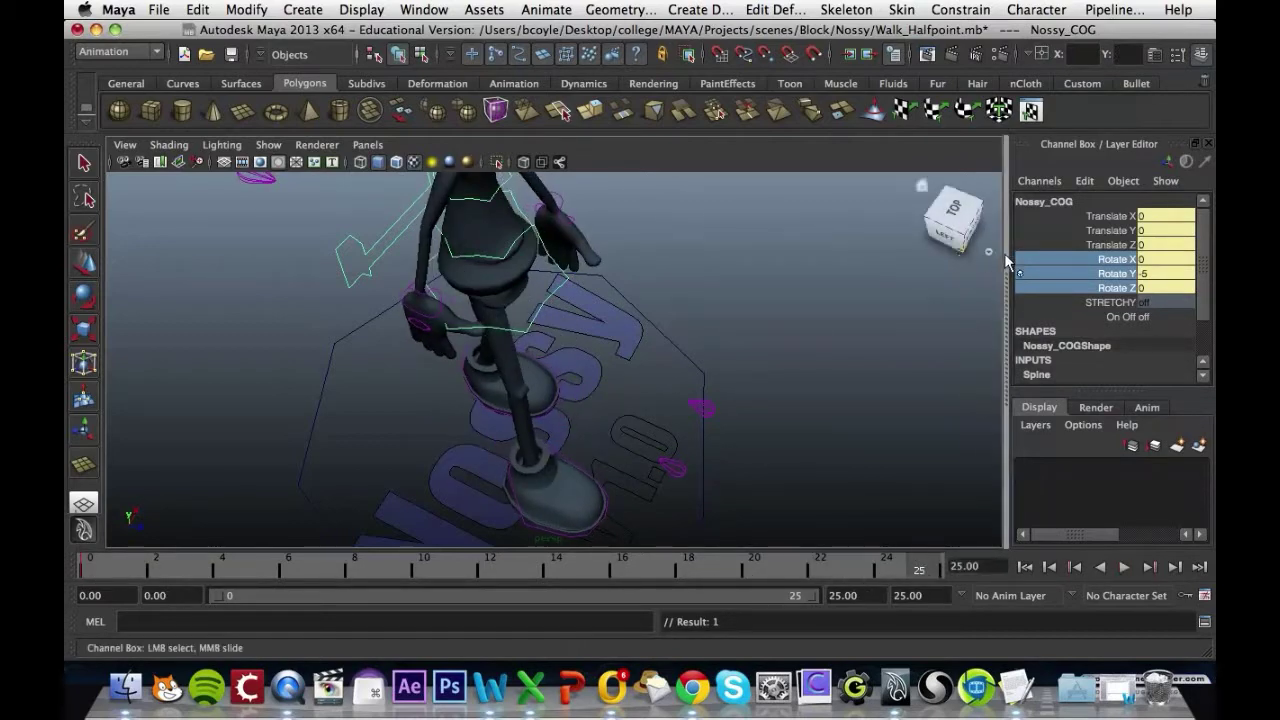
pyautogui.keyDown('alt'); pyautogui.moveTo(950, 293); pyautogui.dragTo(900, 310); pyautogui.keyUp('alt')
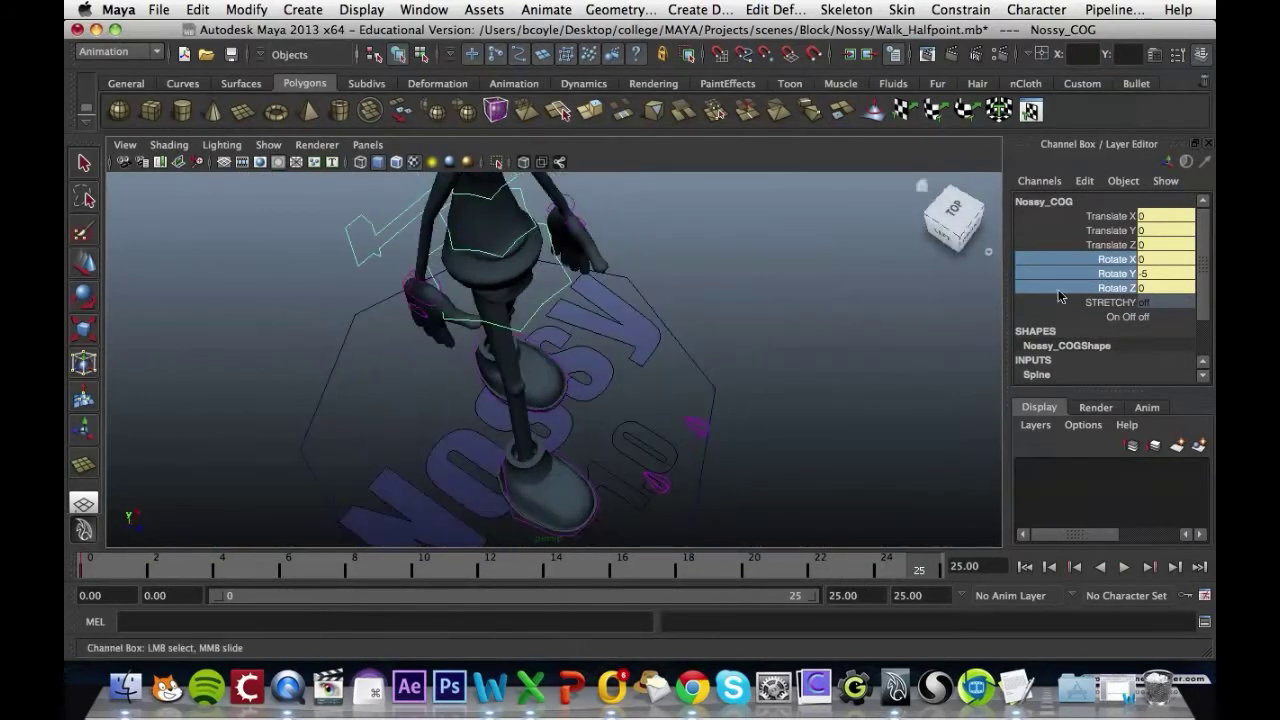
pyautogui.rightClick(1108, 265)
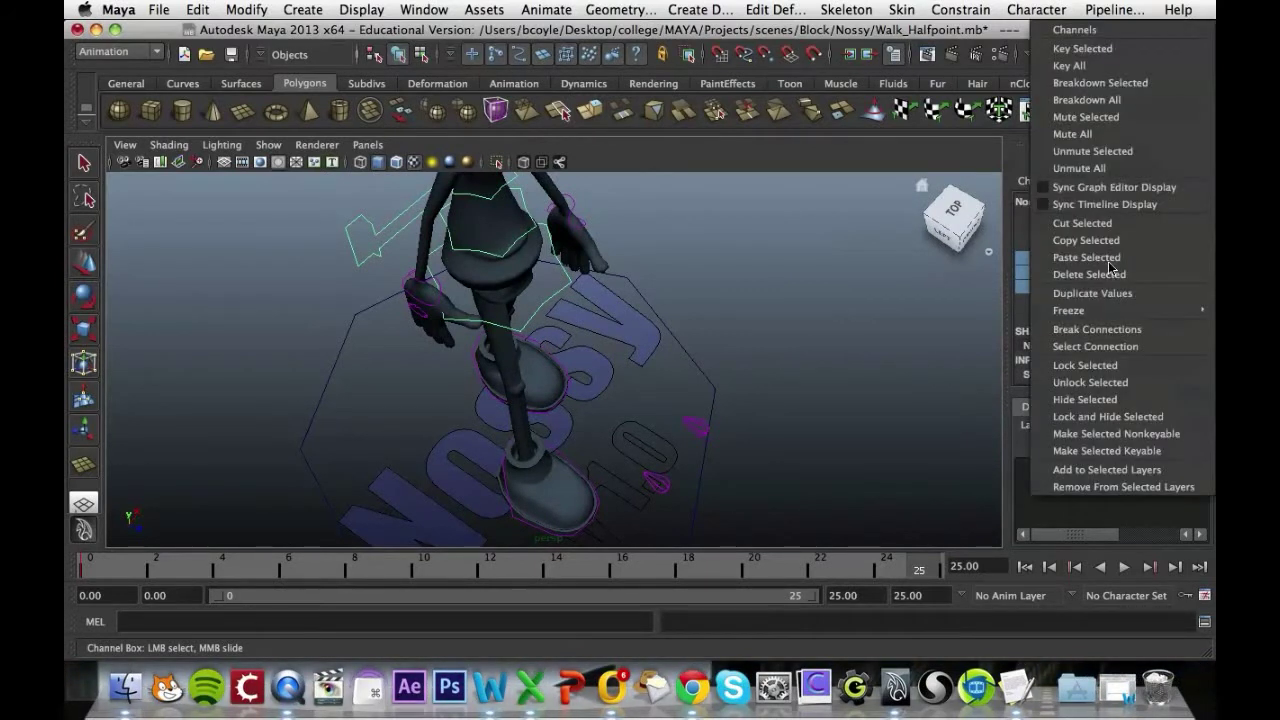
pyautogui.click(1130, 50)
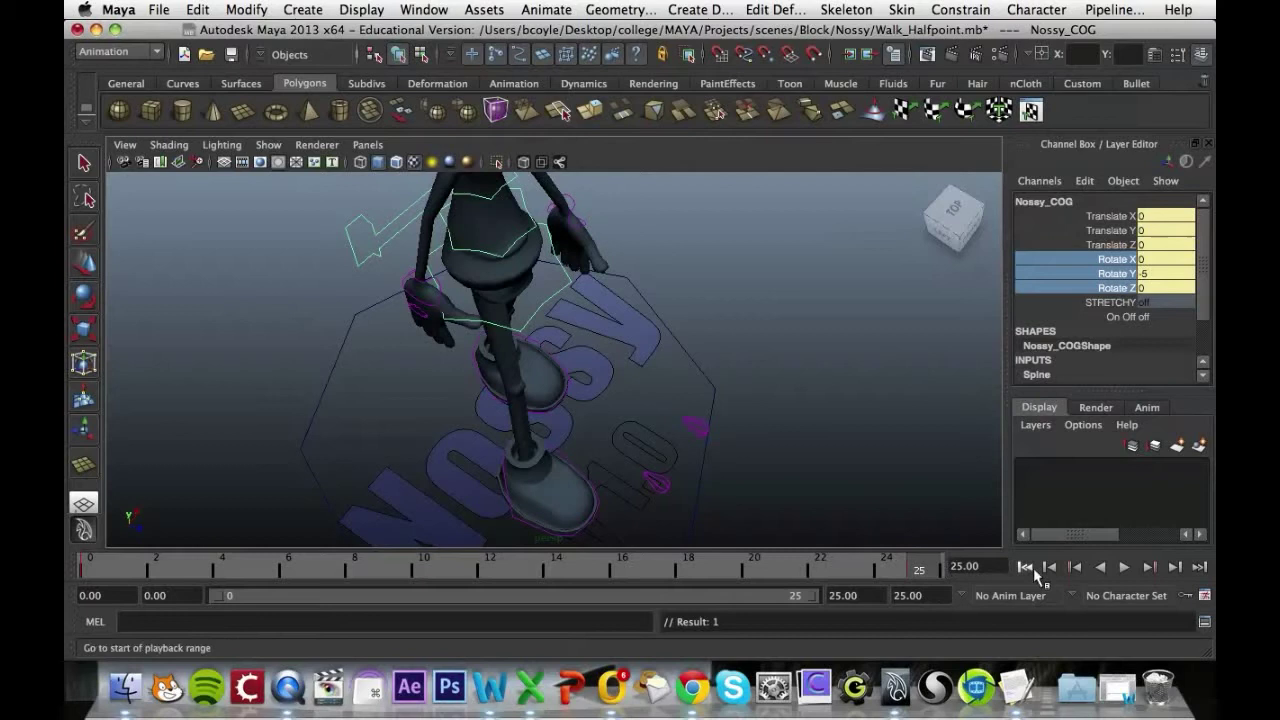
# Flip between frames 0 and 25 to check the pose, ending on frame 0
pyautogui.click(1026, 567)
pyautogui.click(1199, 567)
pyautogui.click(1026, 567)
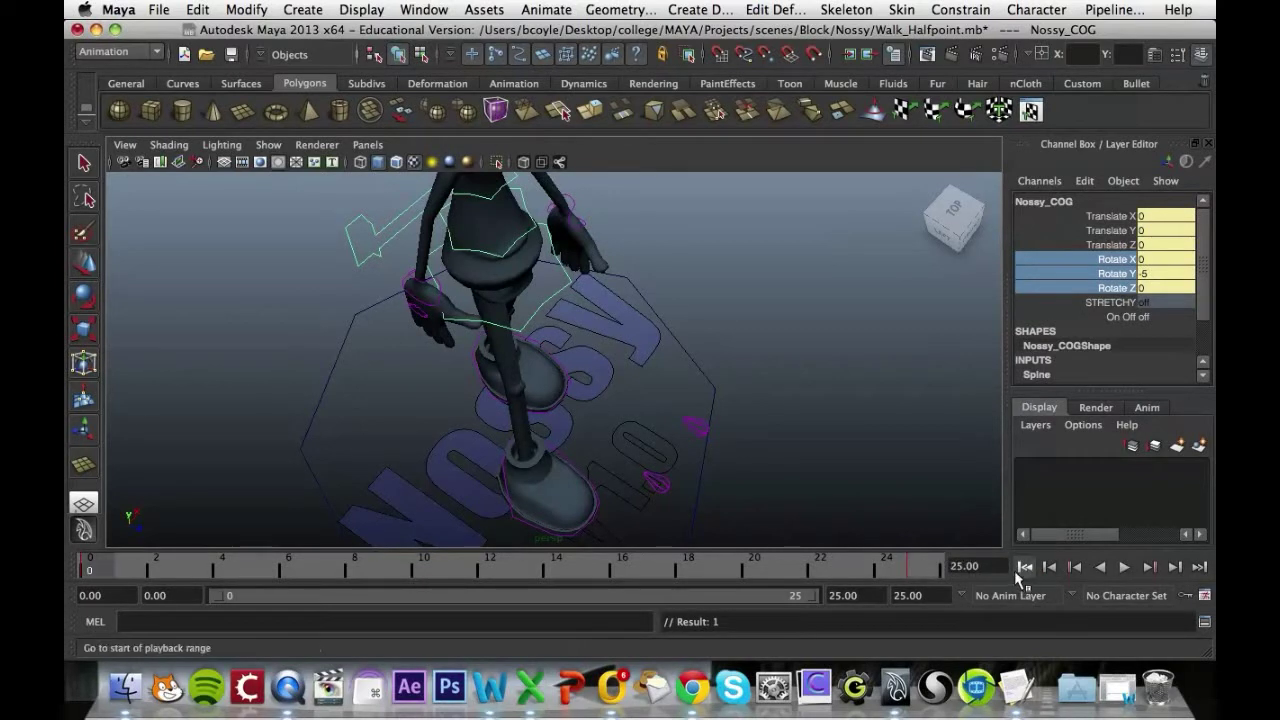
pyautogui.click(1195, 568)
pyautogui.click(1026, 567)
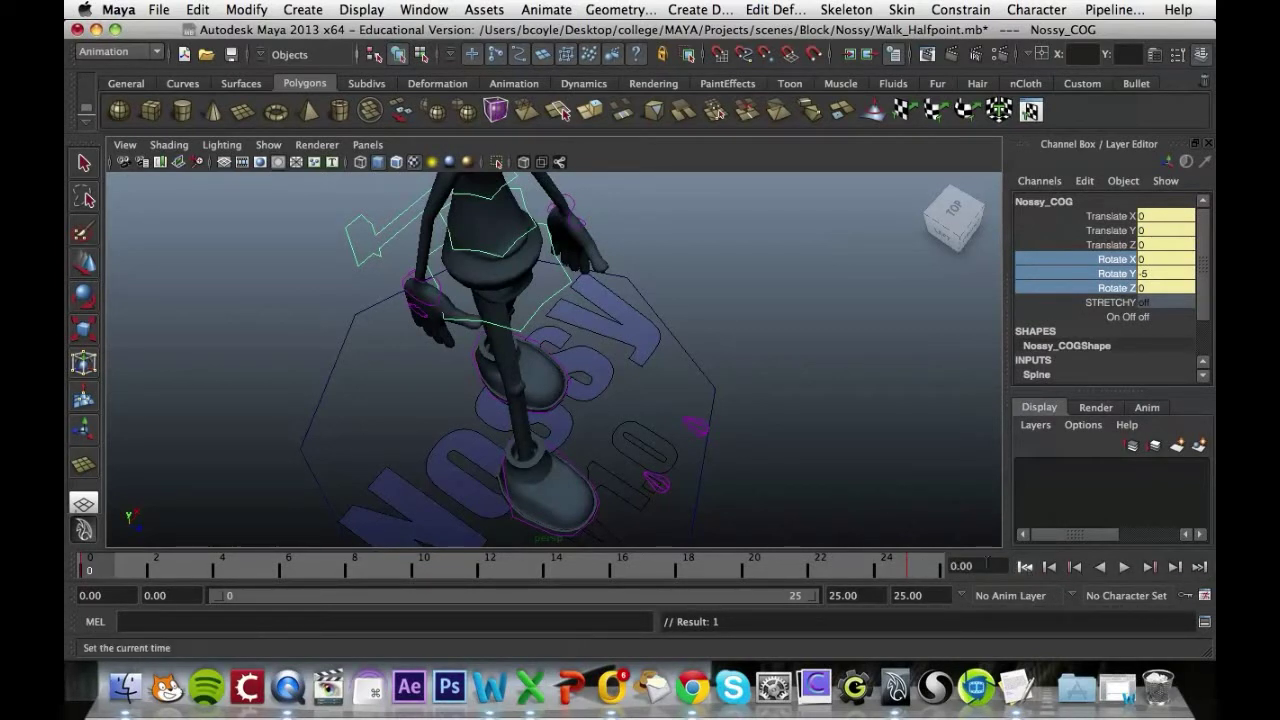
# At frame 7, set Nossy_COG's Rotate Y to 0 and key its Rotate channels
pyautogui.keyDown('alt'); pyautogui.moveTo(318, 463); pyautogui.dragTo(195, 509); pyautogui.keyUp('alt')
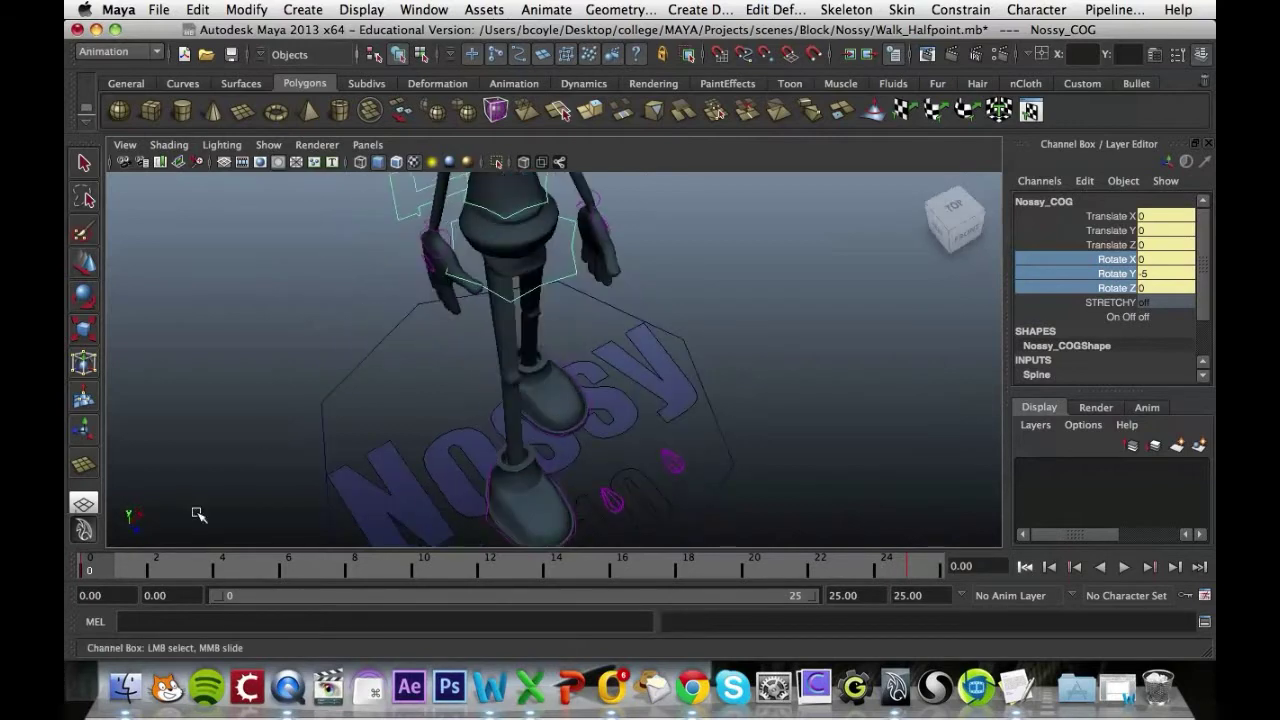
pyautogui.moveTo(95, 572); pyautogui.dragTo(323, 573)
pyautogui.keyDown('alt'); pyautogui.moveTo(549, 451); pyautogui.dragTo(629, 374); pyautogui.keyUp('alt')
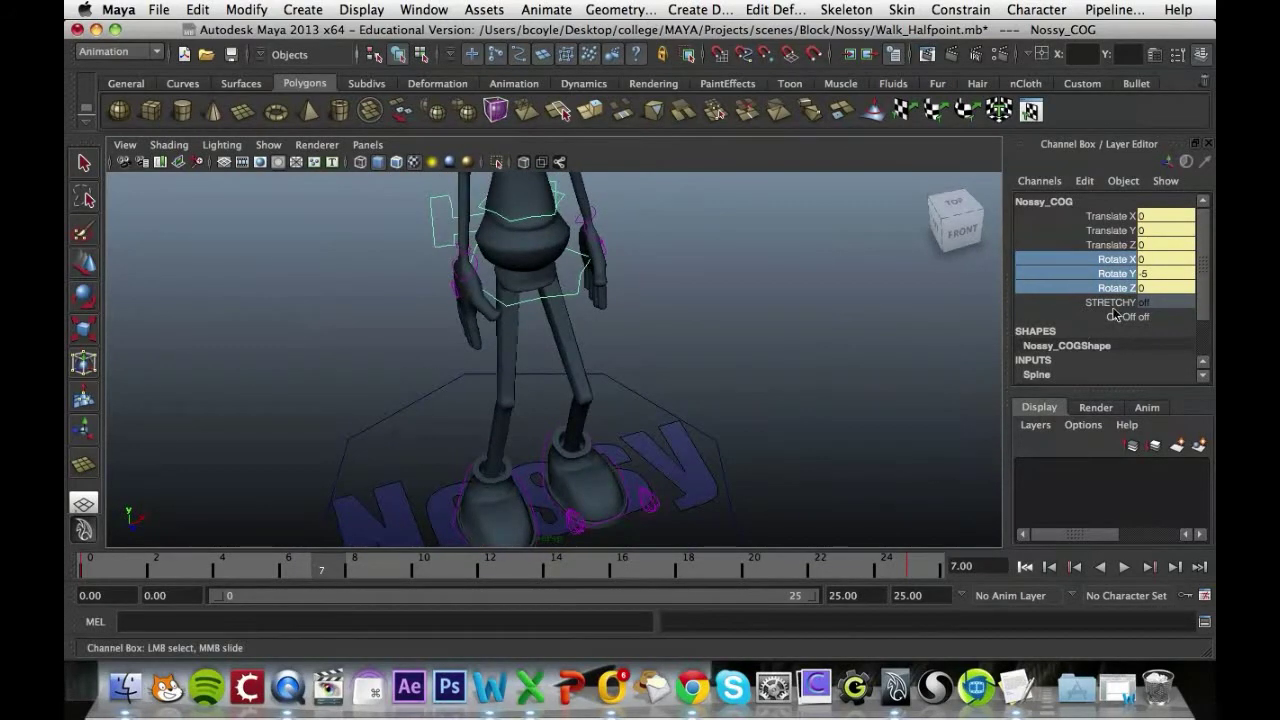
pyautogui.click(1150, 274)
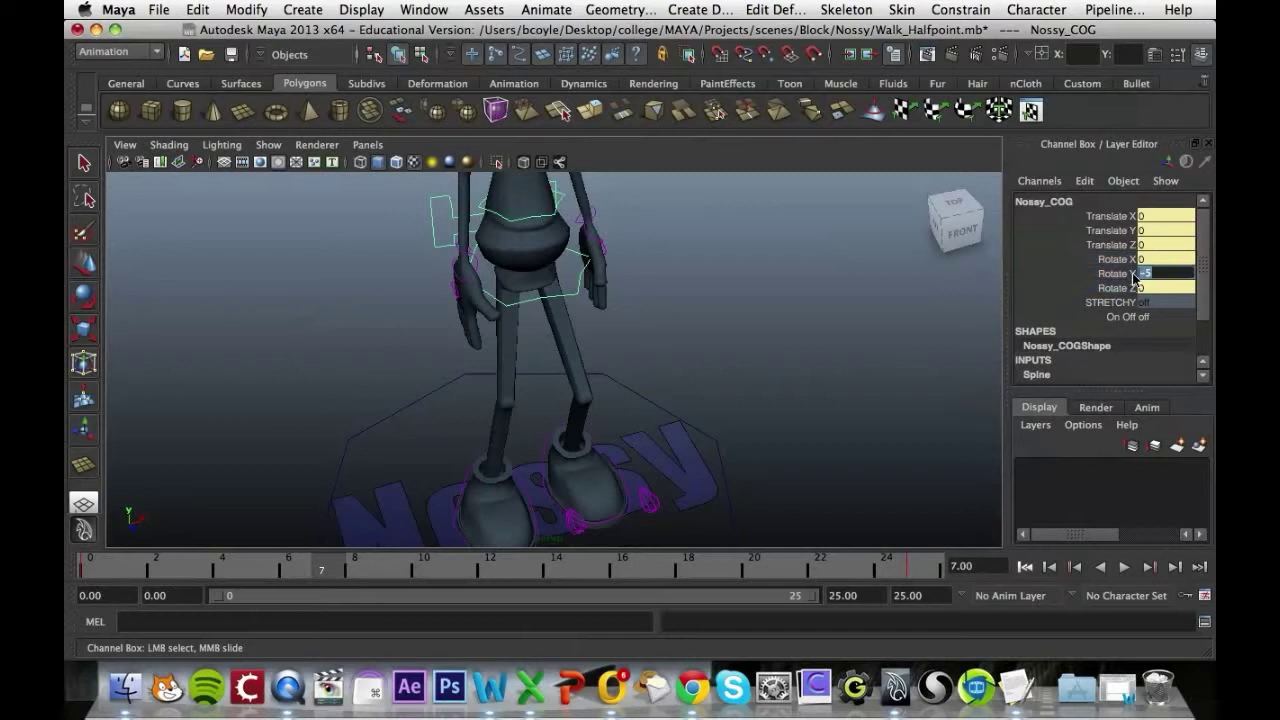
pyautogui.write('0')
pyautogui.press('Return')
pyautogui.moveTo(1118, 259); pyautogui.dragTo(1128, 288)
pyautogui.rightClick(1128, 288)
pyautogui.click(1112, 48)
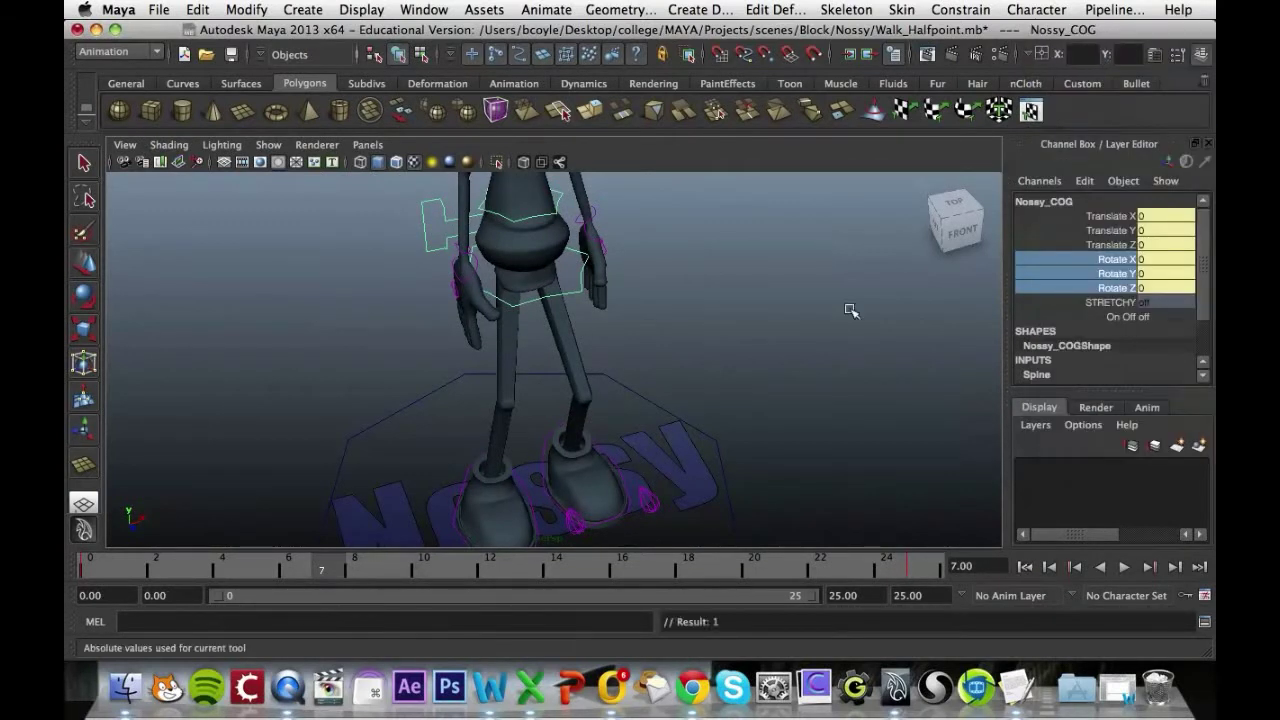
# Move the COG to Translate Y 0.136 and X -0.104, then key its Translate channels
pyautogui.press('w')
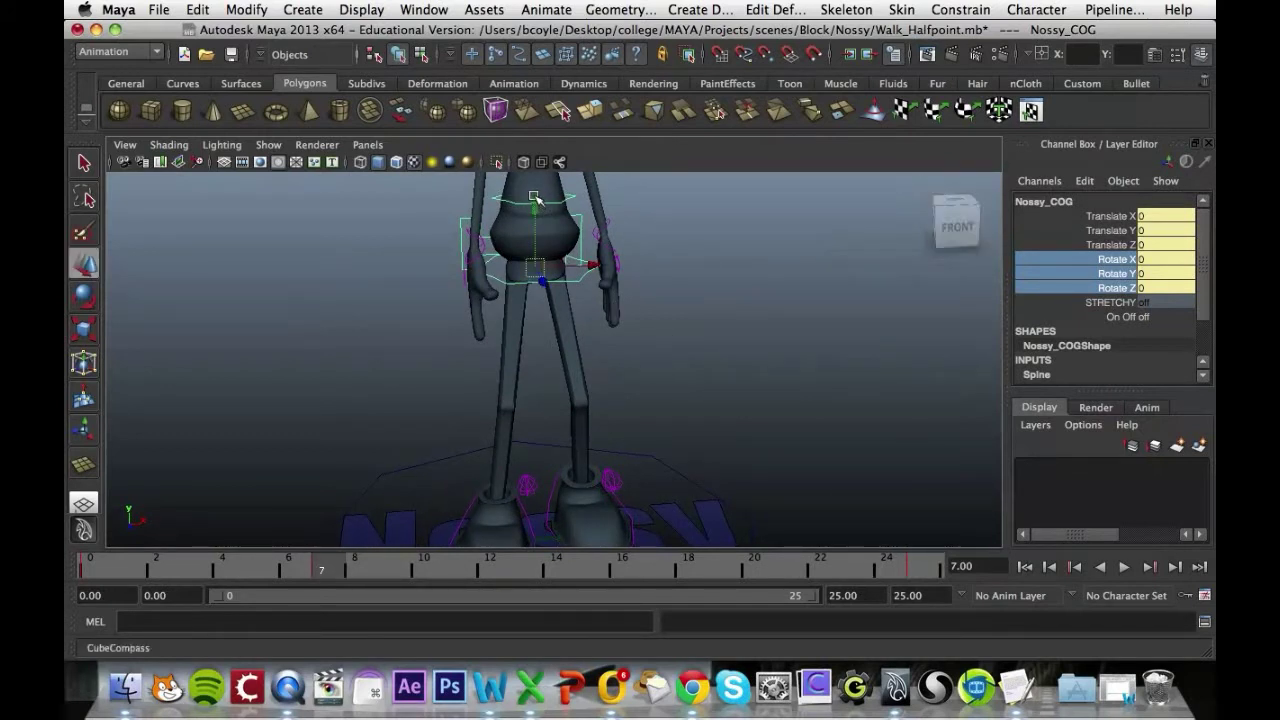
pyautogui.moveTo(531, 214); pyautogui.dragTo(537, 314)
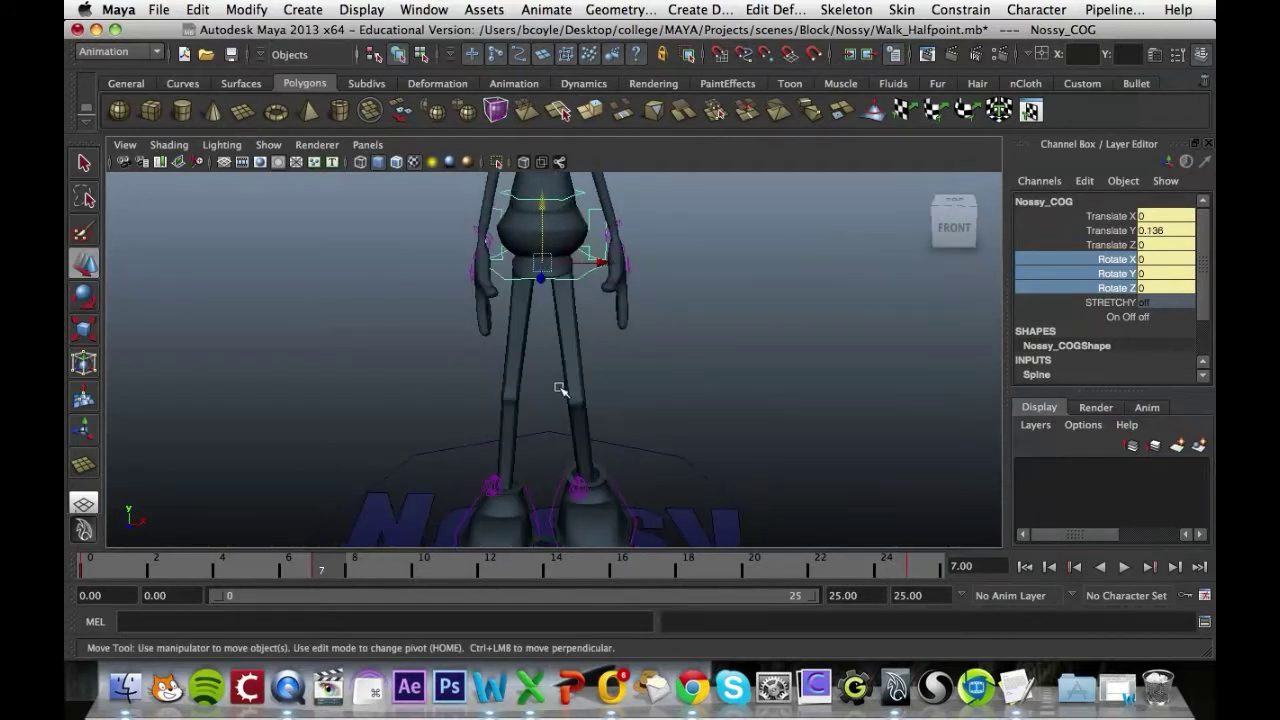
pyautogui.keyDown('alt'); pyautogui.moveTo(560, 390); pyautogui.dragTo(586, 394); pyautogui.keyUp('alt')
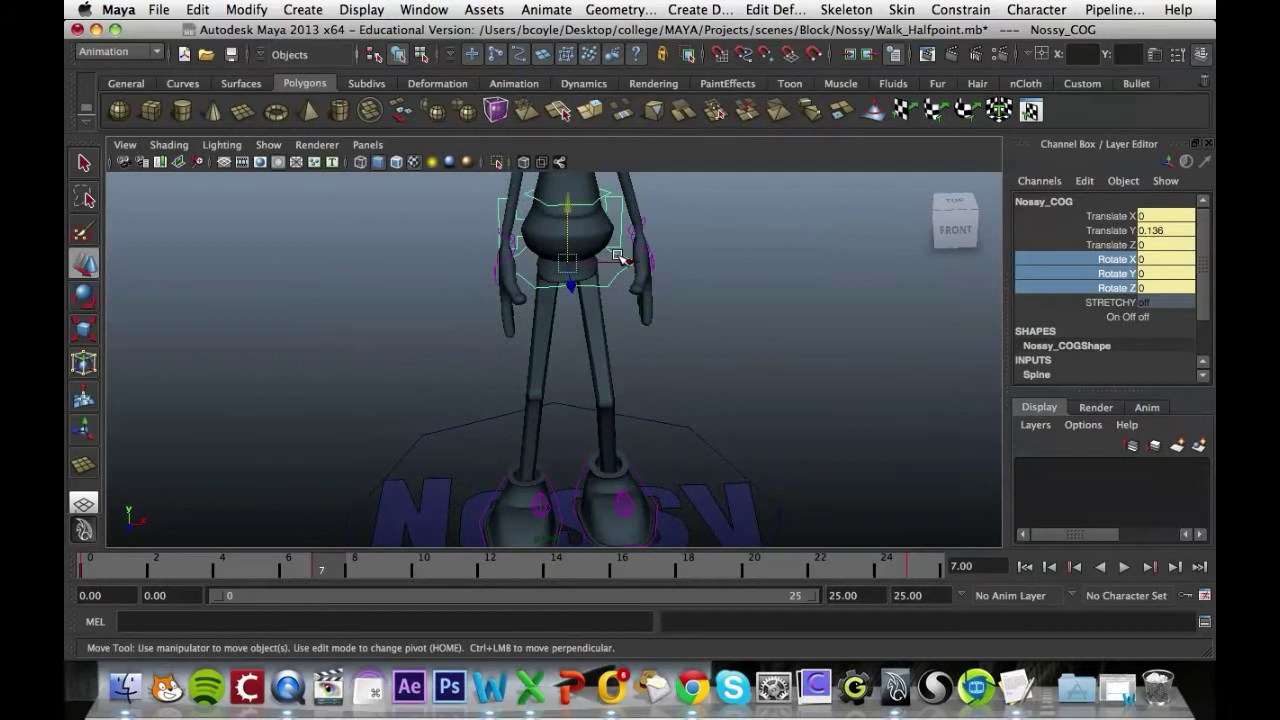
pyautogui.moveTo(619, 258); pyautogui.dragTo(622, 261)
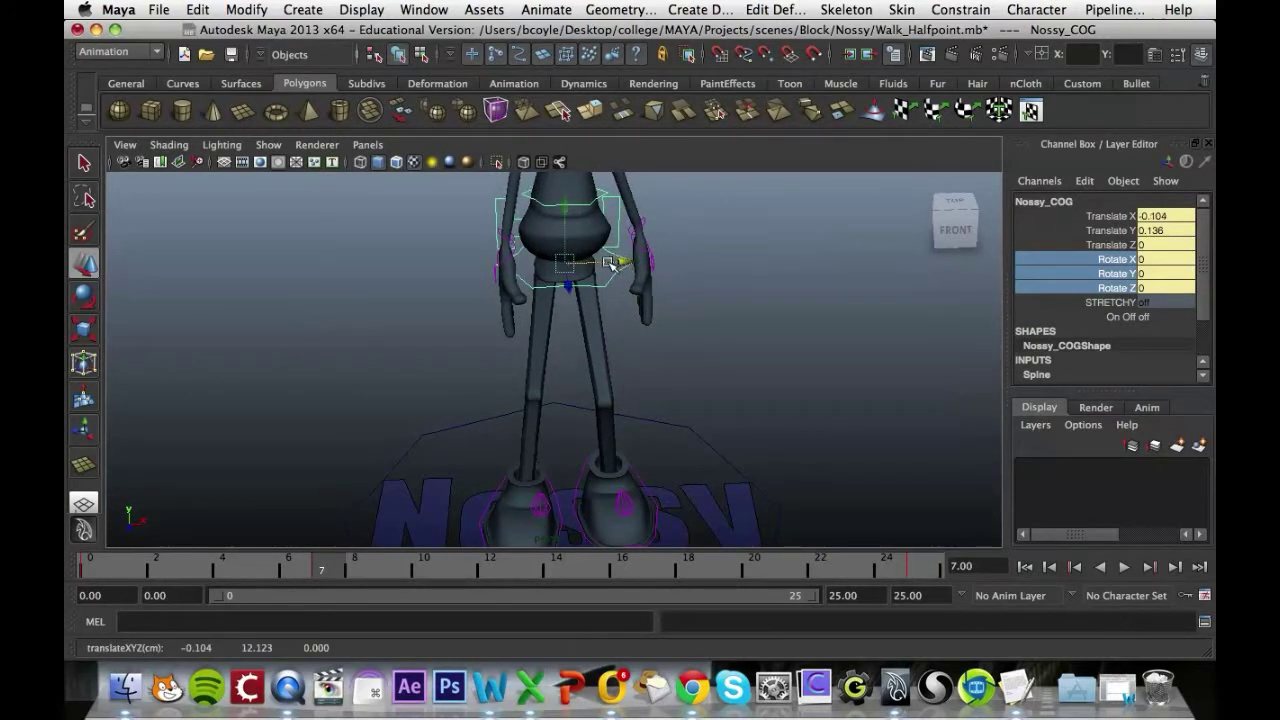
pyautogui.moveTo(1134, 217); pyautogui.dragTo(1136, 246)
pyautogui.rightClick(1132, 250)
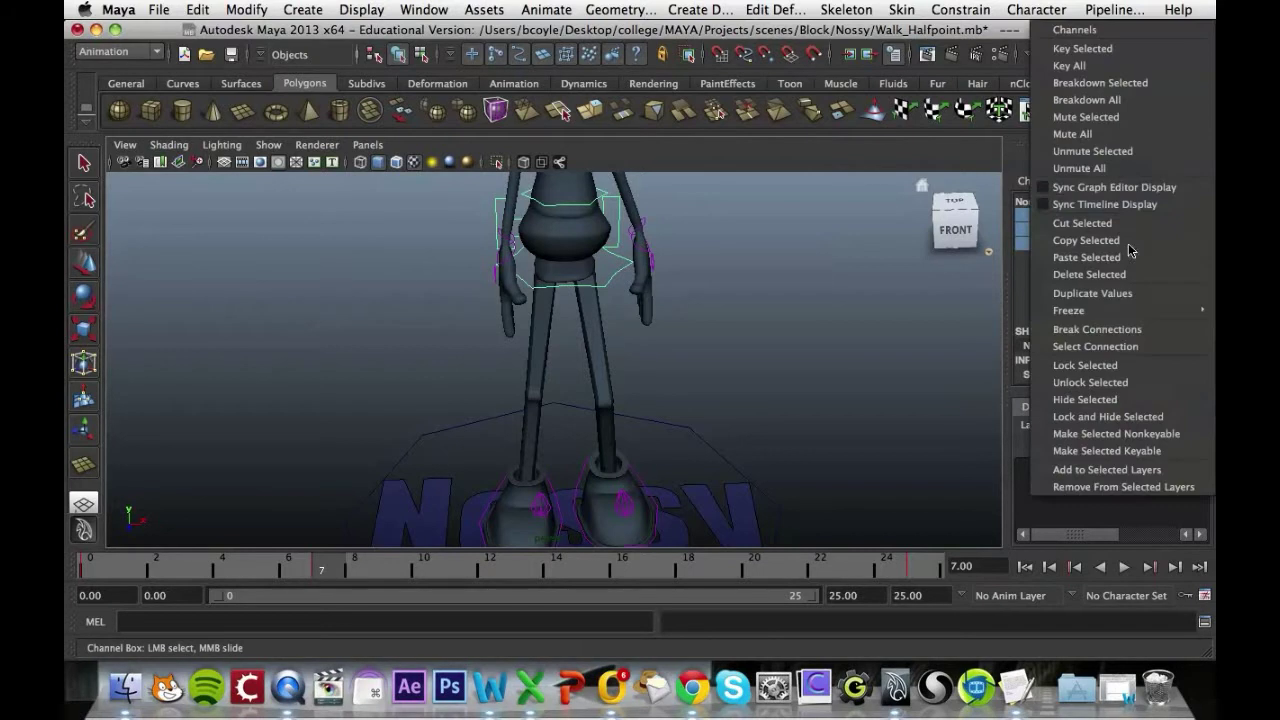
pyautogui.click(1088, 48)
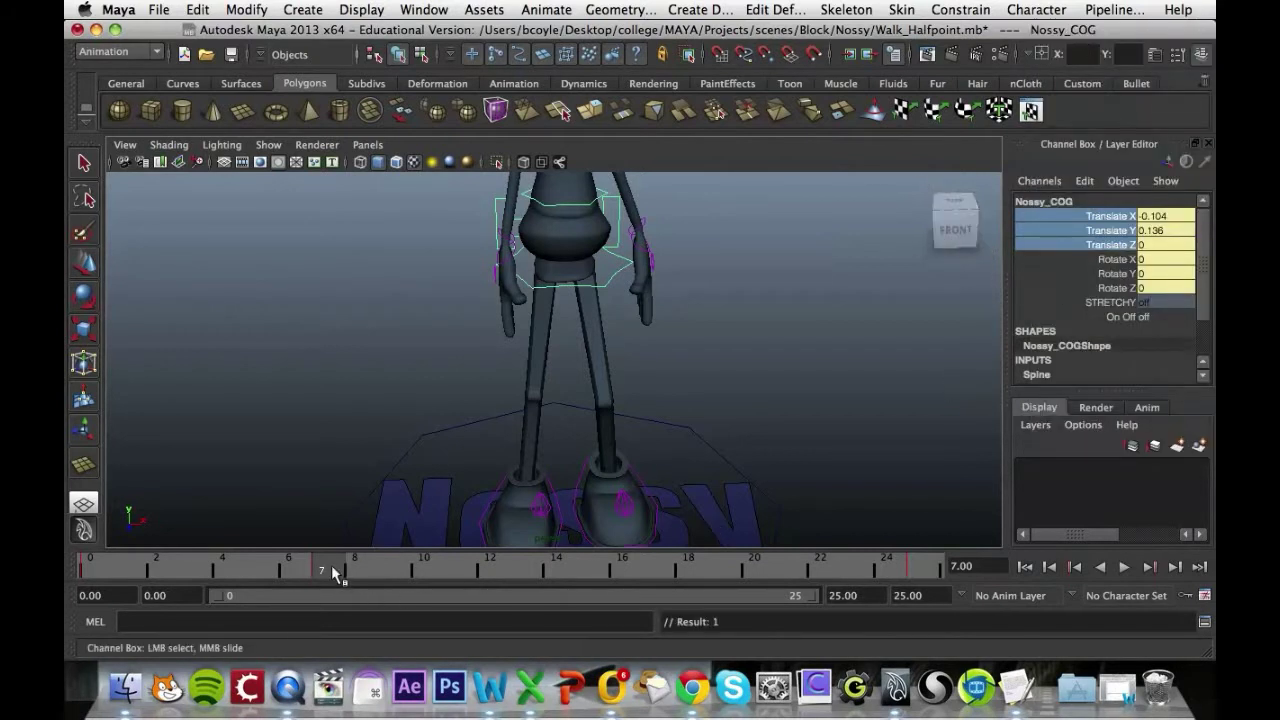
# At frame 0, zero Nossy_COG's Translate X and Y and key the Translate channels
pyautogui.moveTo(307, 565); pyautogui.dragTo(84, 566)
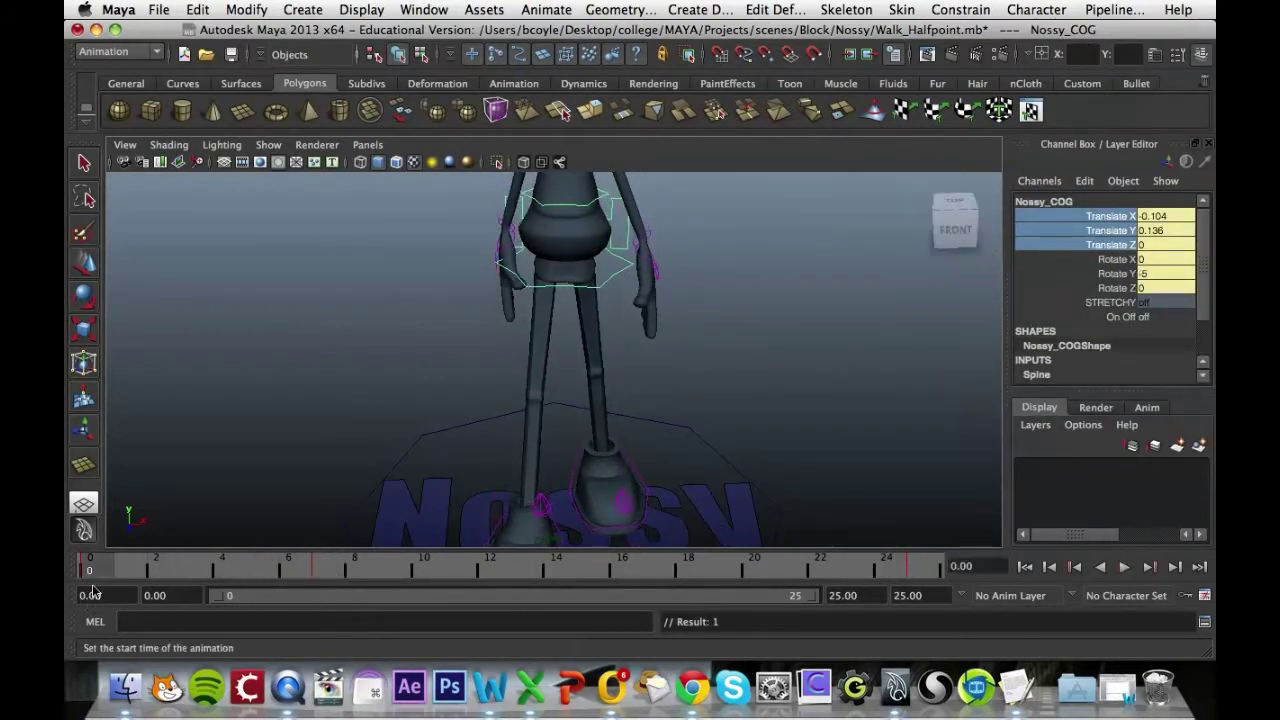
pyautogui.doubleClick(1169, 216)
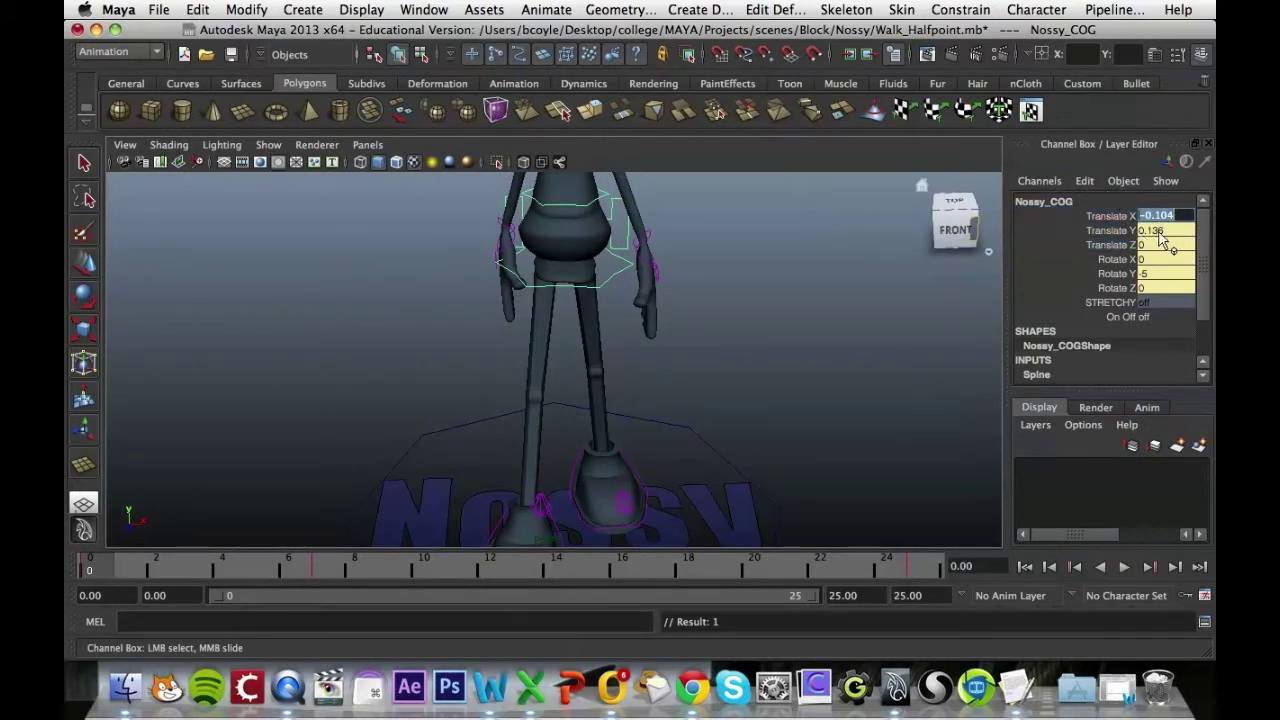
pyautogui.click(1162, 232)
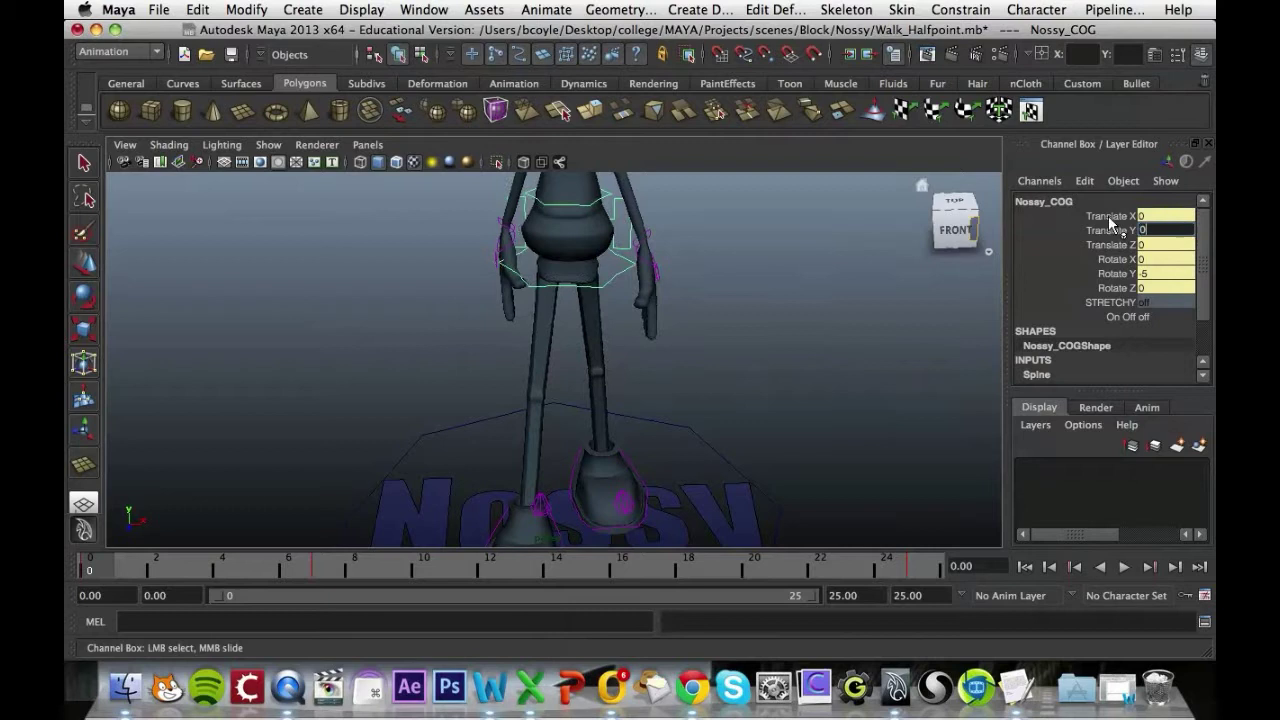
pyautogui.moveTo(1110, 218); pyautogui.dragTo(1118, 248)
pyautogui.rightClick(1121, 222)
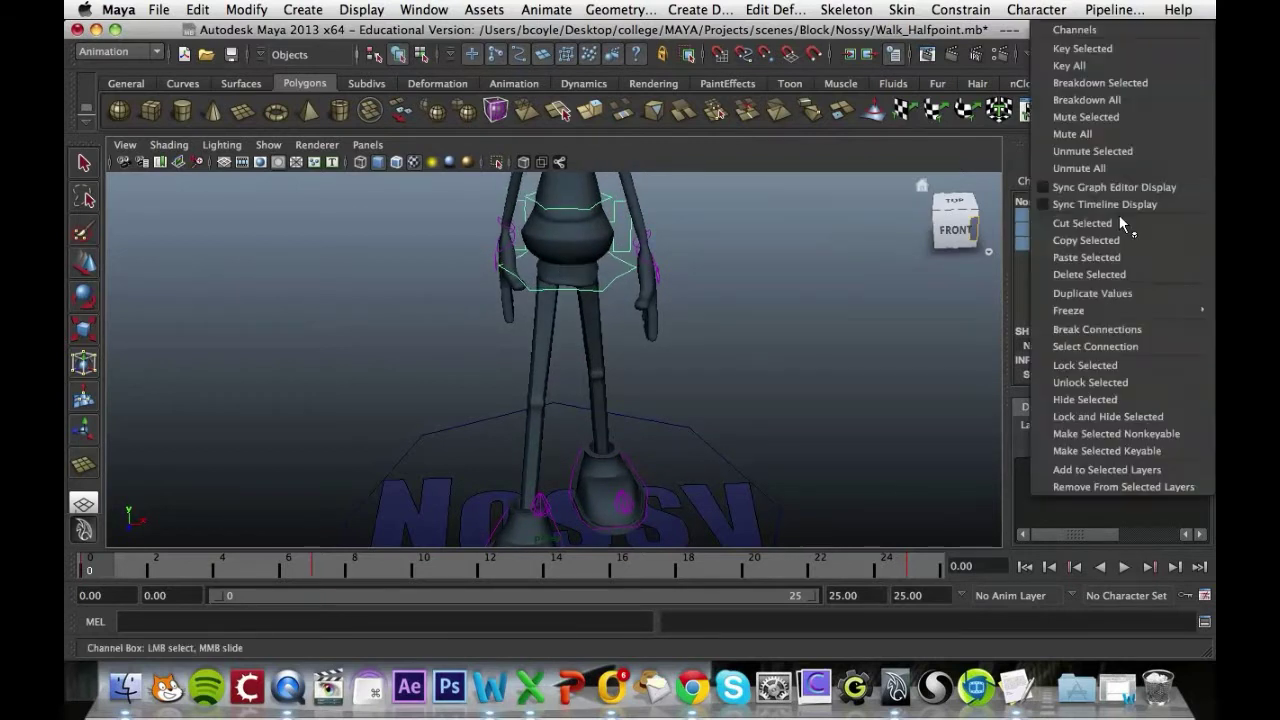
pyautogui.click(1115, 49)
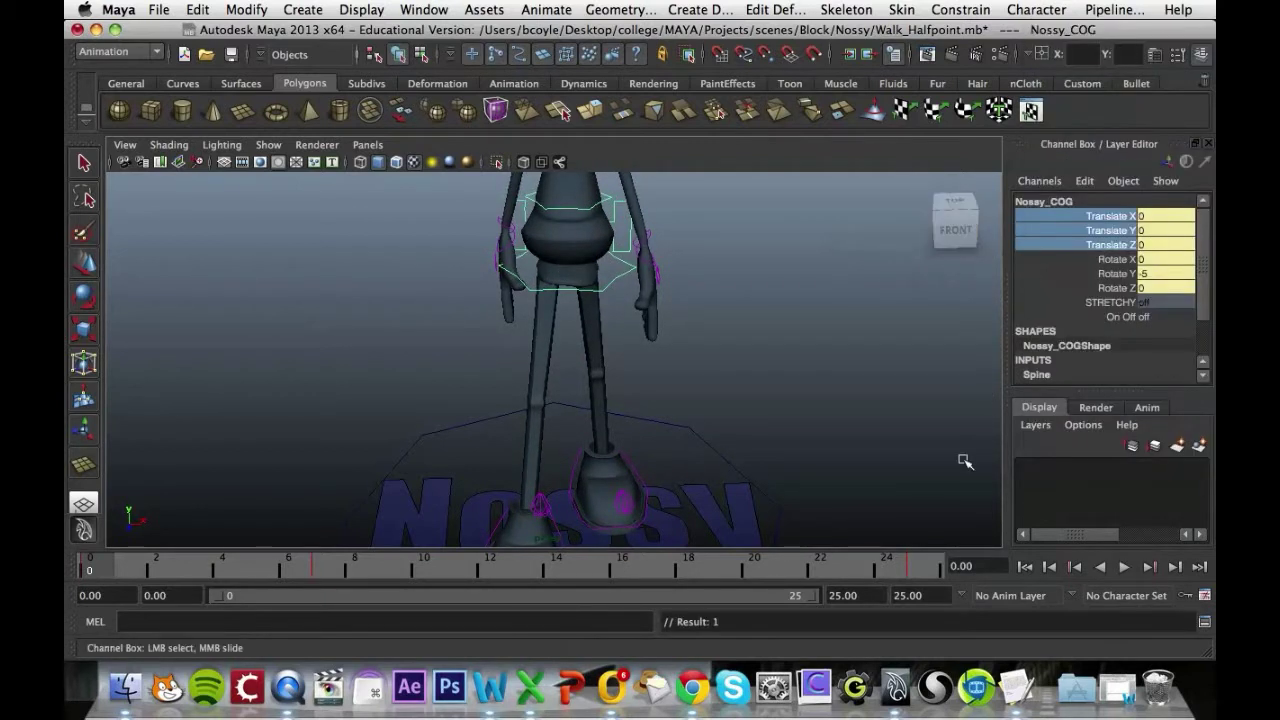
# At frame 25, zero the COG's Translate values and key the Translate channels
pyautogui.click(938, 572)
pyautogui.click(1153, 217)
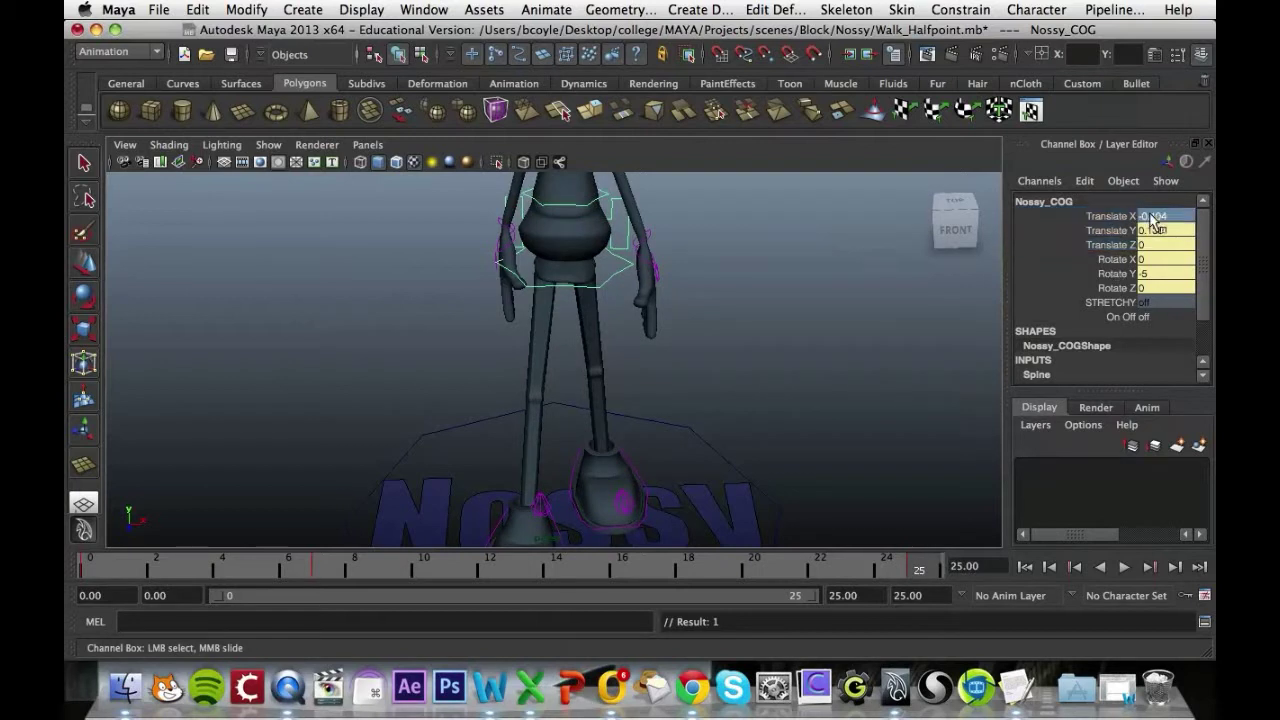
pyautogui.write('0')
pyautogui.press('Tab')
pyautogui.write('0')
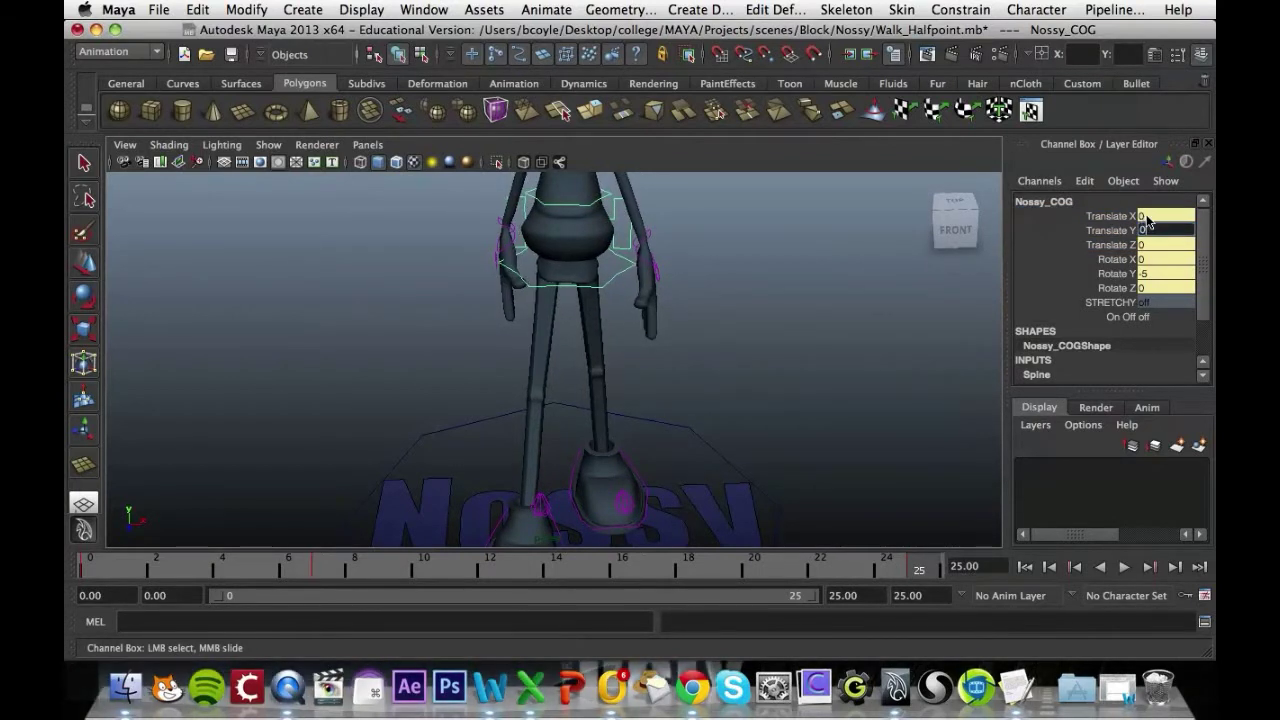
pyautogui.moveTo(1110, 216); pyautogui.dragTo(1124, 245)
pyautogui.rightClick(1124, 245)
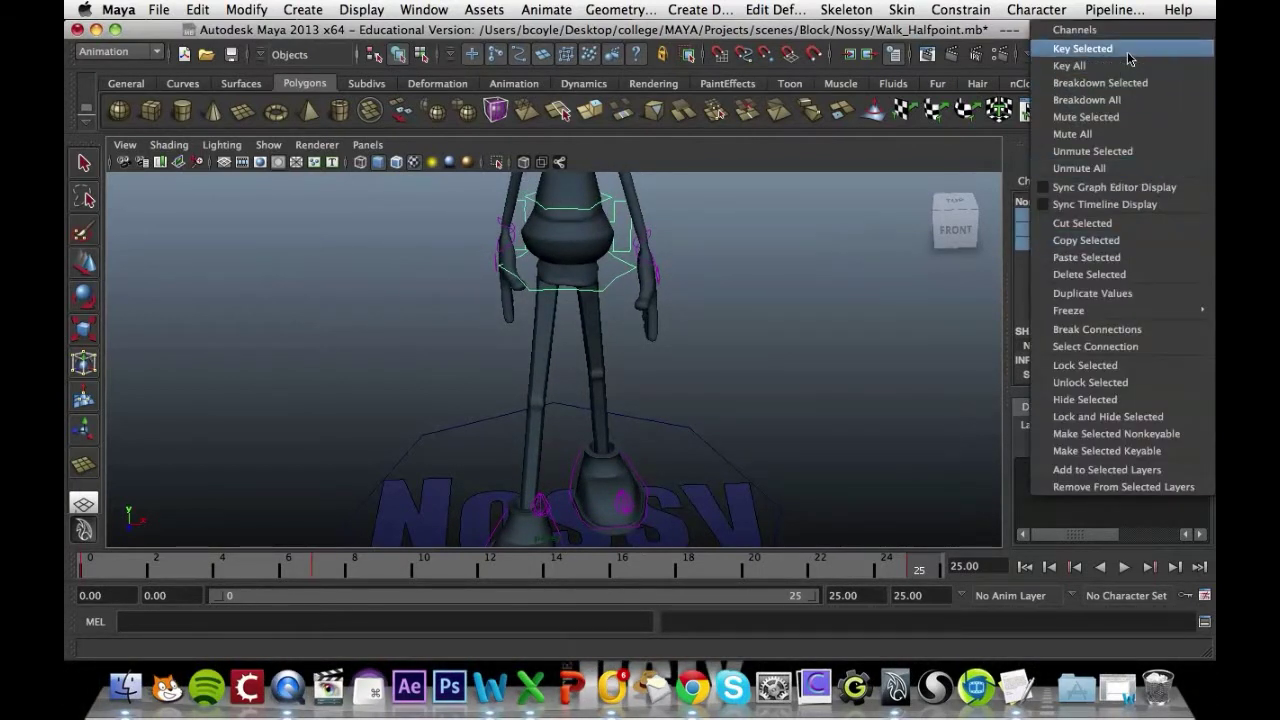
pyautogui.click(1085, 46)
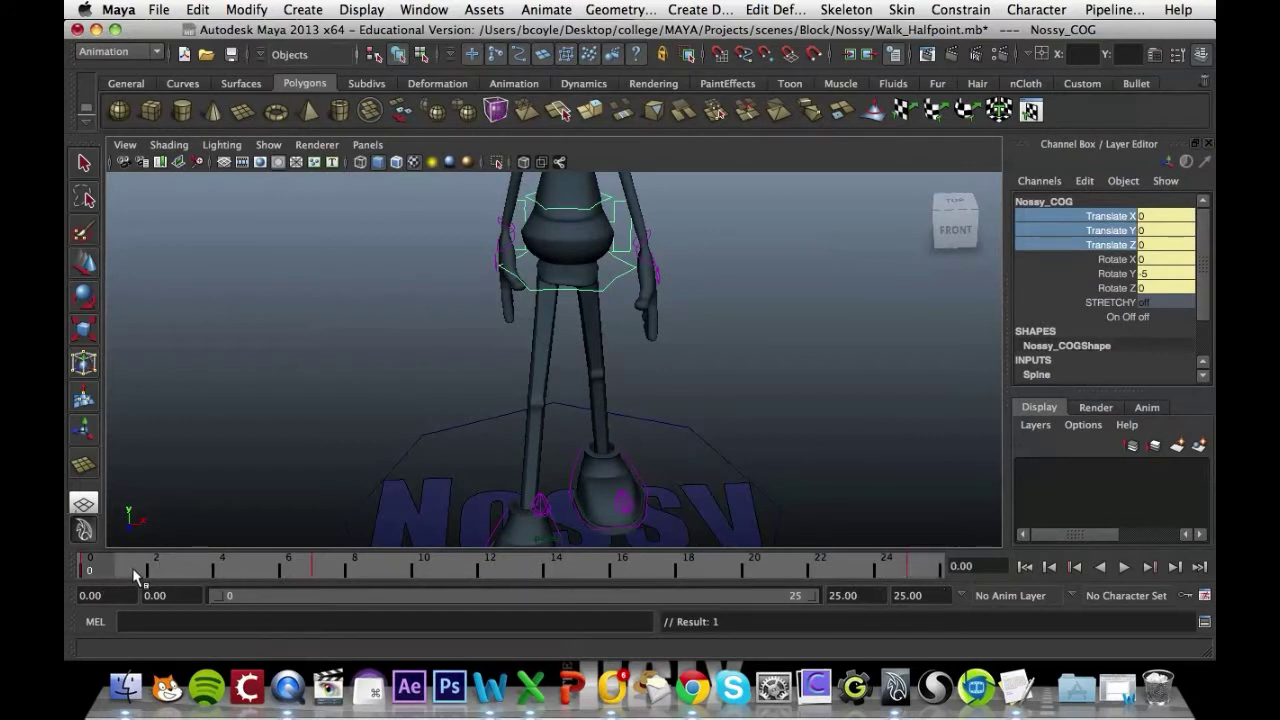
# At frame 13, zero Nossy_COG's Translate values and key the Translate channels
pyautogui.moveTo(135, 575); pyautogui.dragTo(523, 577)
pyautogui.keyDown('alt'); pyautogui.moveTo(680, 430); pyautogui.dragTo(826, 337); pyautogui.keyUp('alt')
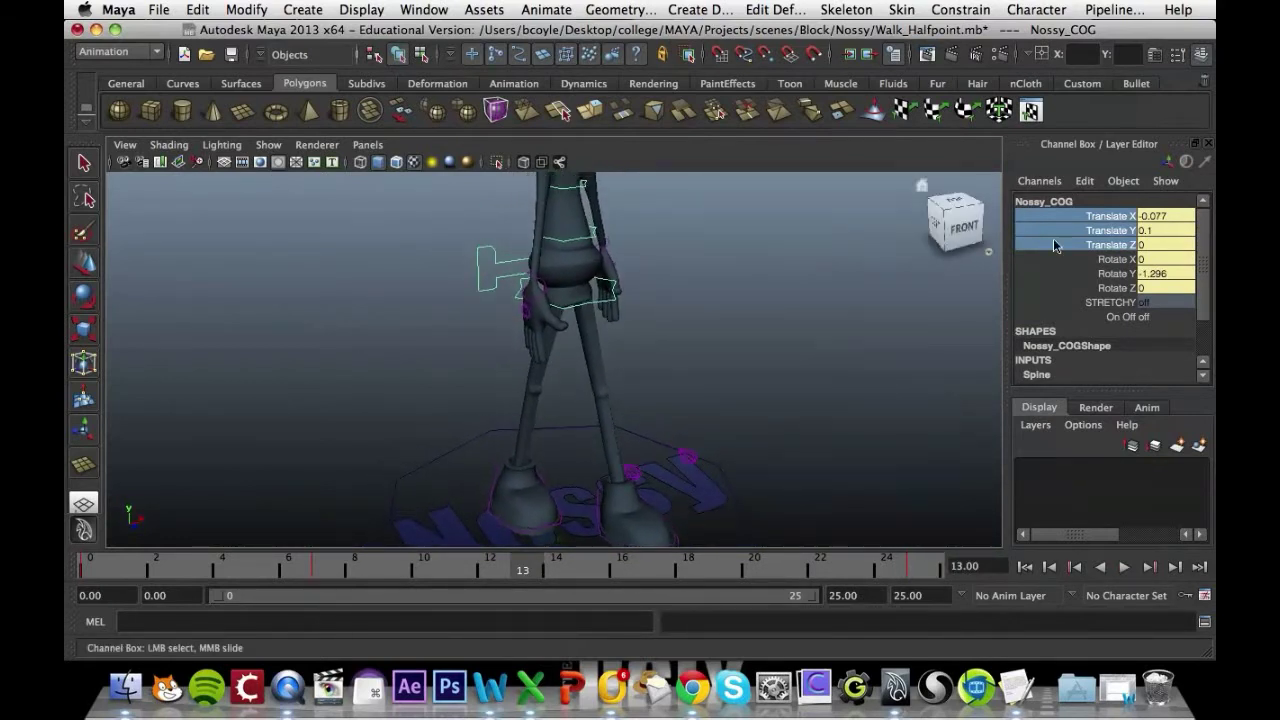
pyautogui.doubleClick(1163, 217)
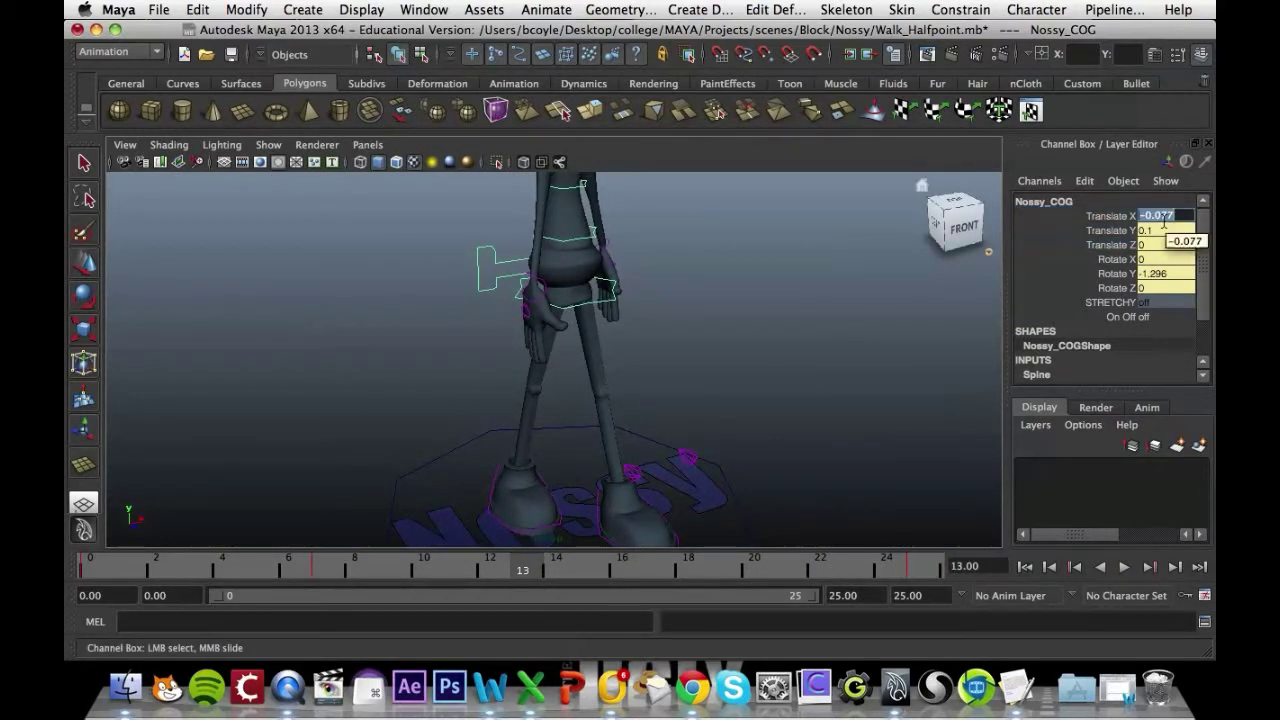
pyautogui.write('0')
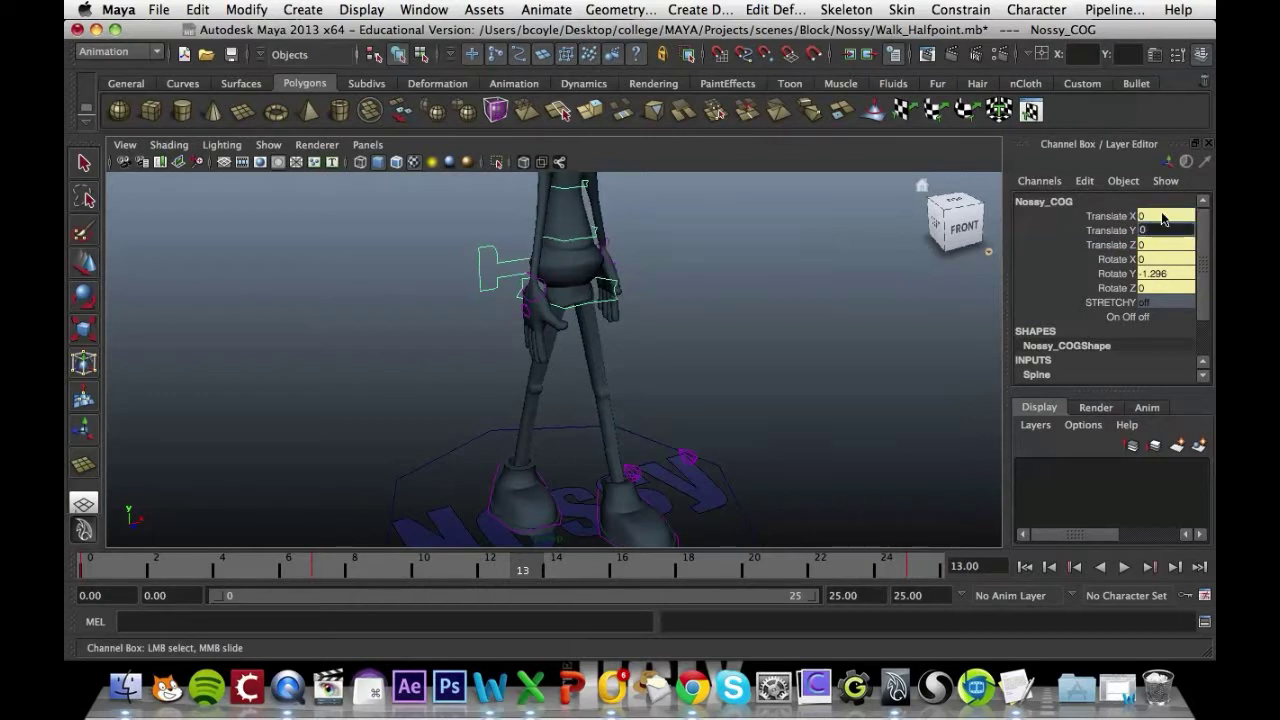
pyautogui.press('Return')
pyautogui.moveTo(1132, 216); pyautogui.dragTo(1135, 248)
pyautogui.rightClick(1122, 222)
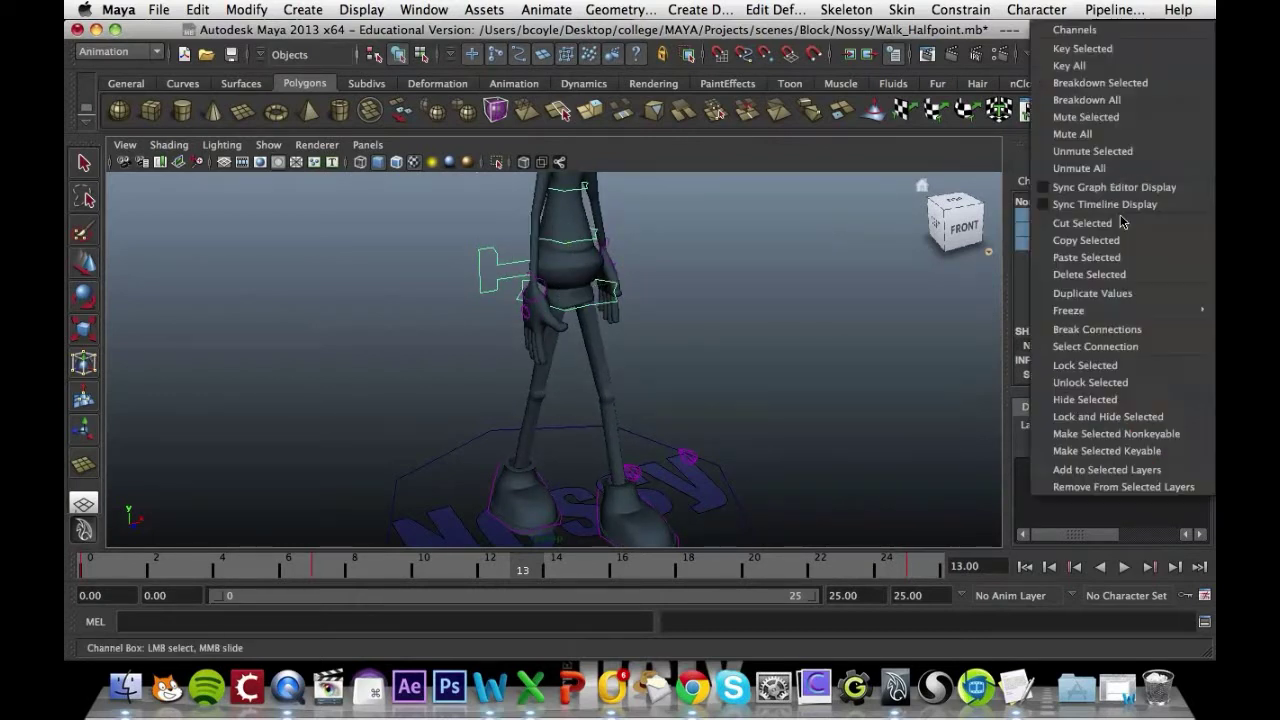
pyautogui.click(1082, 48)
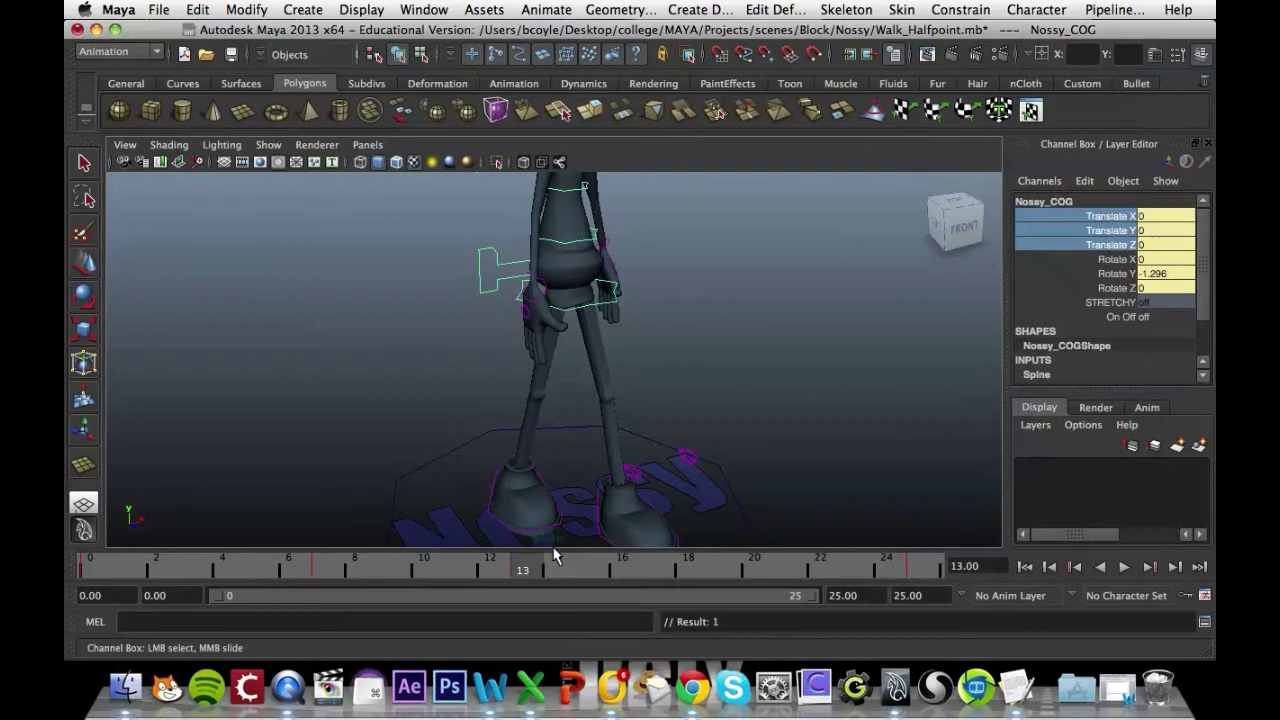
# At frame 19, move the COG to Translate X 0.204 and Y 0.163 and key it
pyautogui.moveTo(537, 573); pyautogui.dragTo(728, 566)
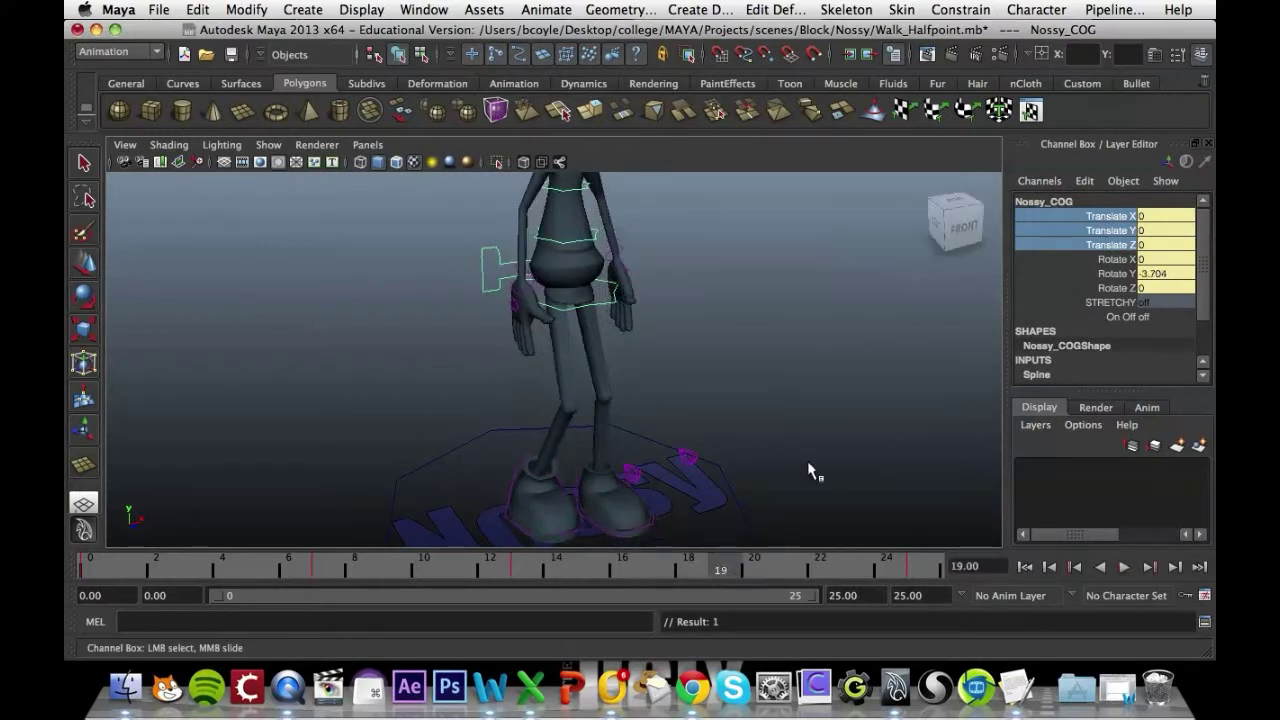
pyautogui.keyDown('alt'); pyautogui.moveTo(809, 466); pyautogui.dragTo(740, 443); pyautogui.keyUp('alt')
pyautogui.press('w')
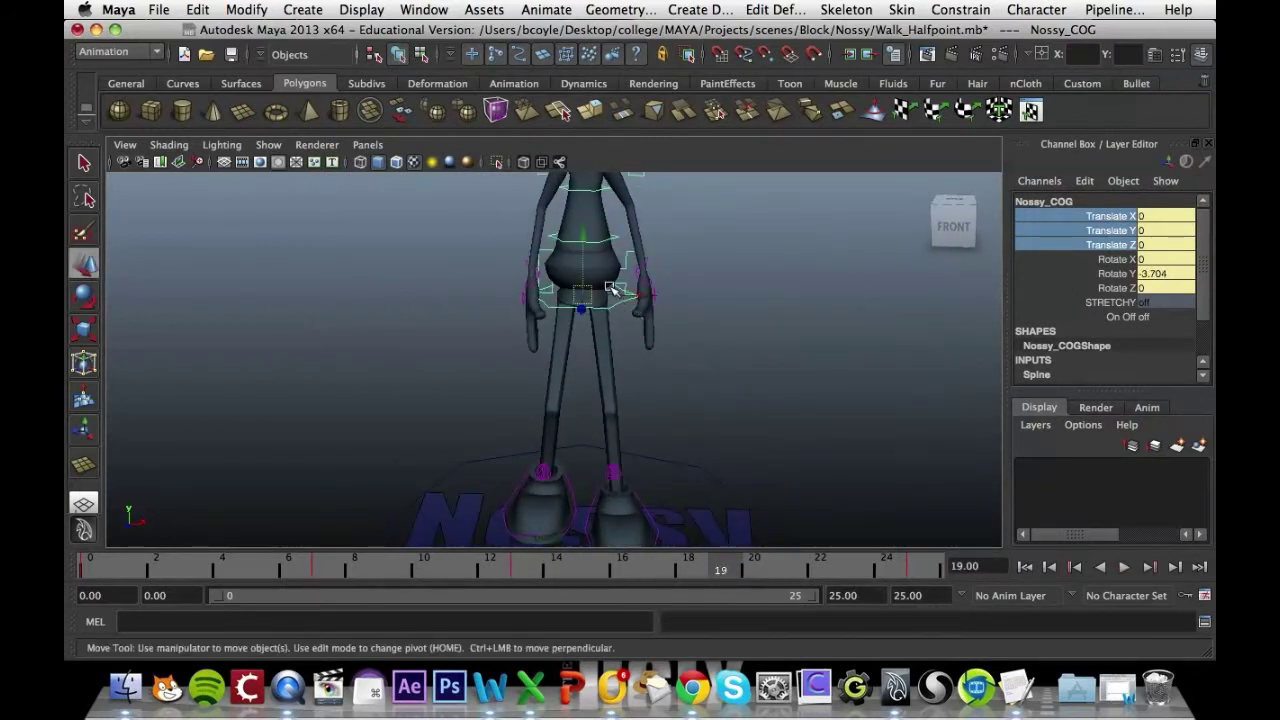
pyautogui.moveTo(588, 240); pyautogui.dragTo(588, 234)
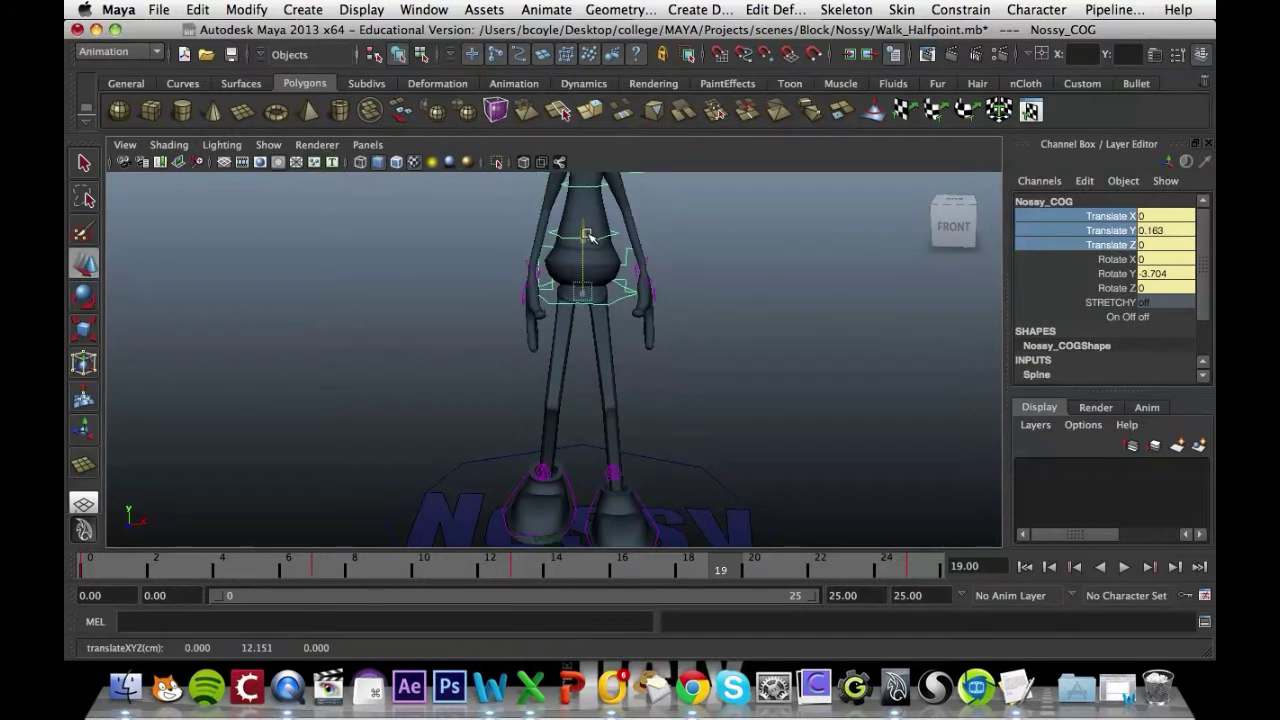
pyautogui.moveTo(627, 292); pyautogui.dragTo(648, 293)
pyautogui.rightClick(1130, 218)
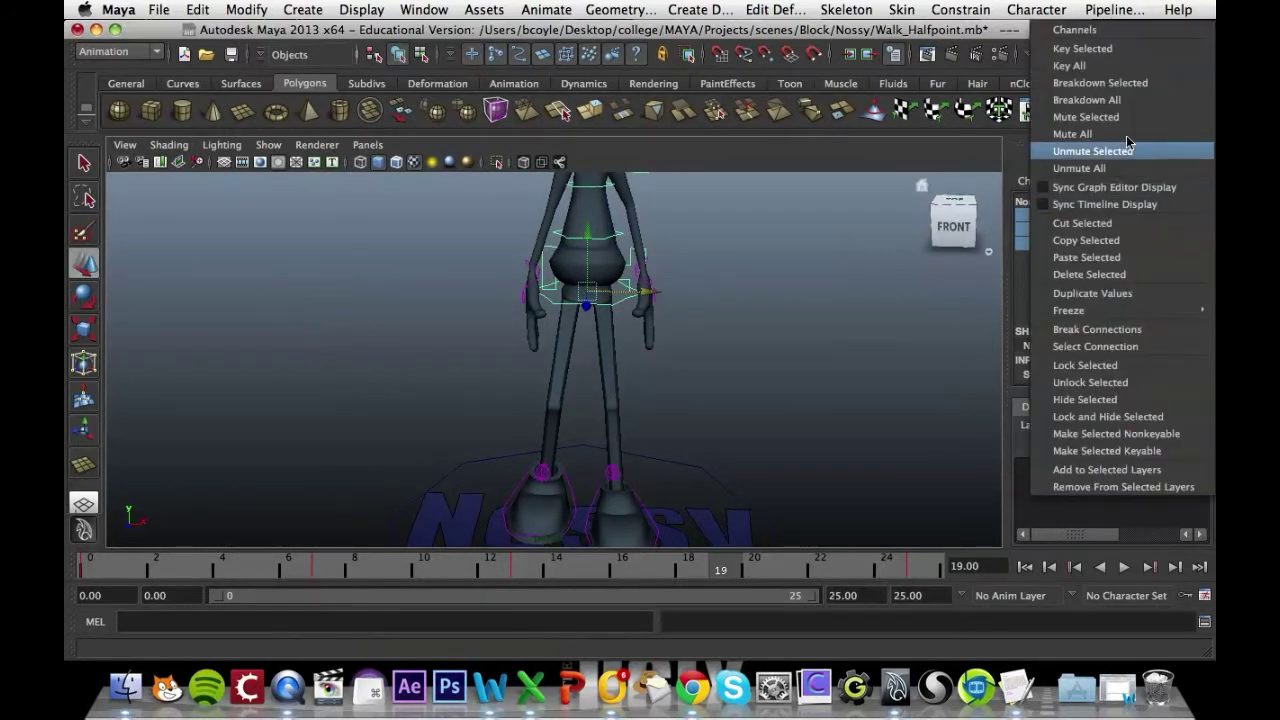
pyautogui.click(1080, 46)
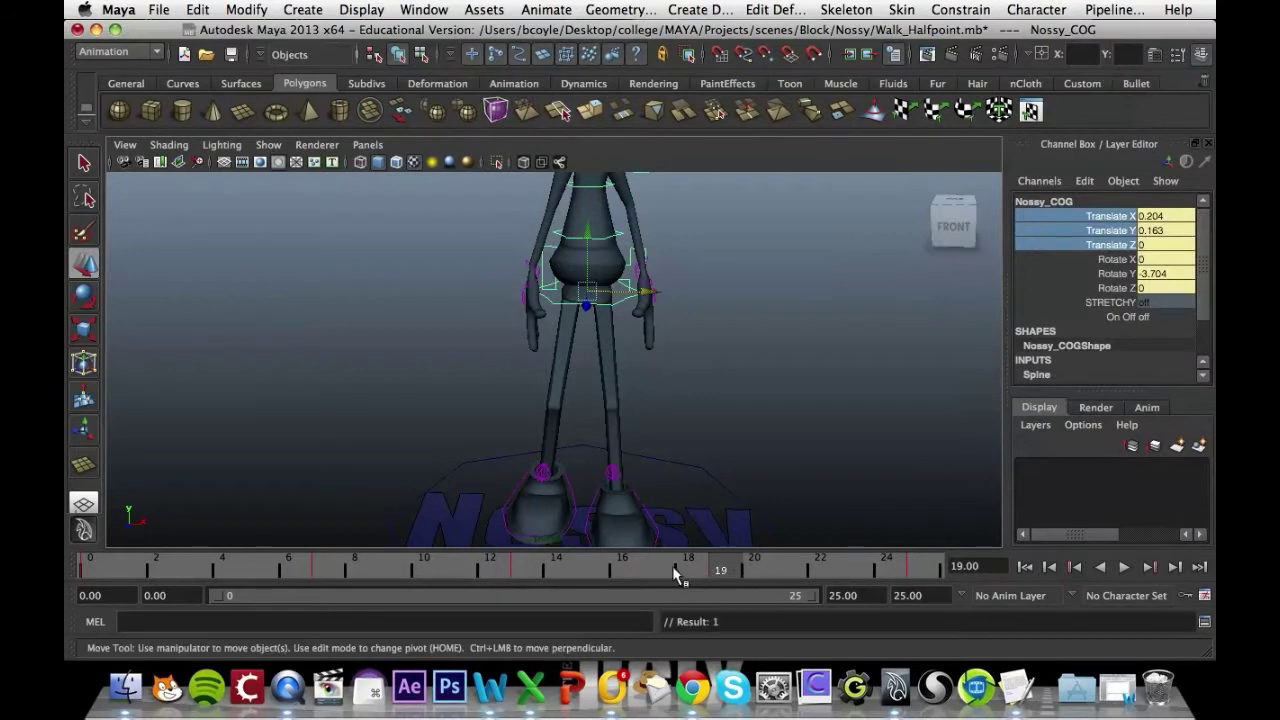
pyautogui.moveTo(675, 575); pyautogui.dragTo(80, 575)
# Deselect the COG and play back the blocked walk to review it
pyautogui.hotkey('alt', 'v')
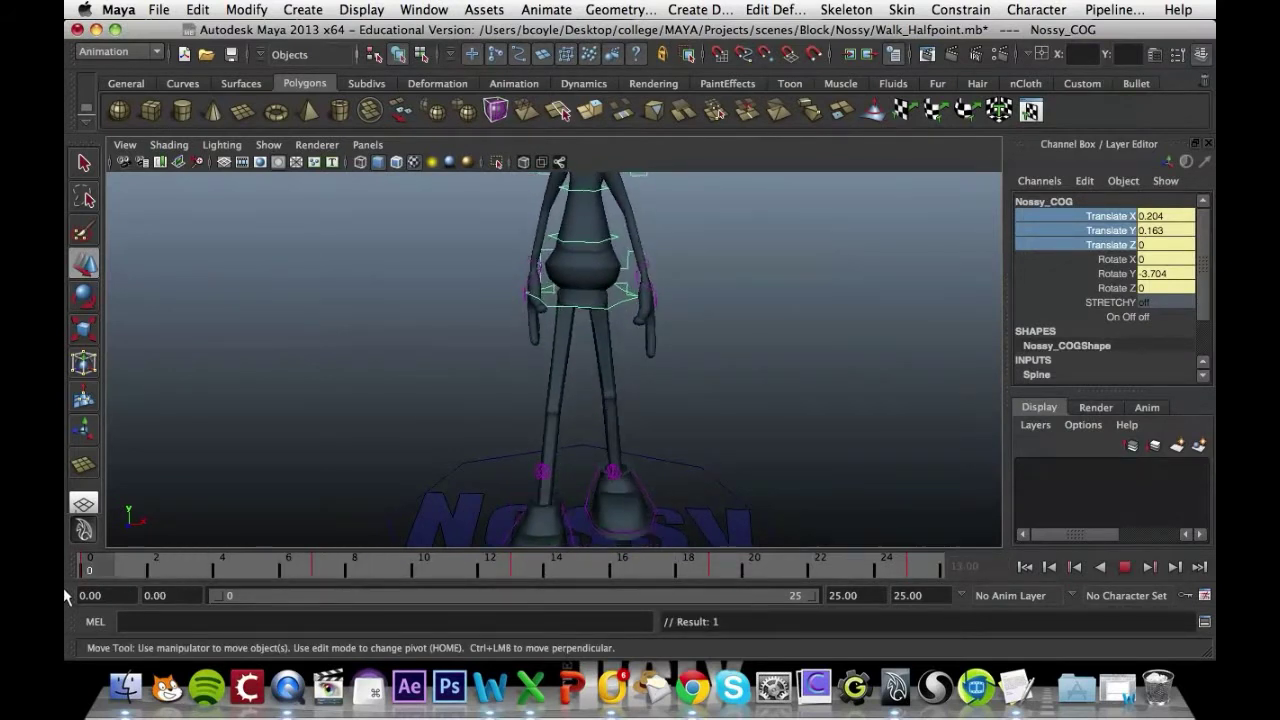
pyautogui.hotkey('alt', 'v')
pyautogui.press('a')
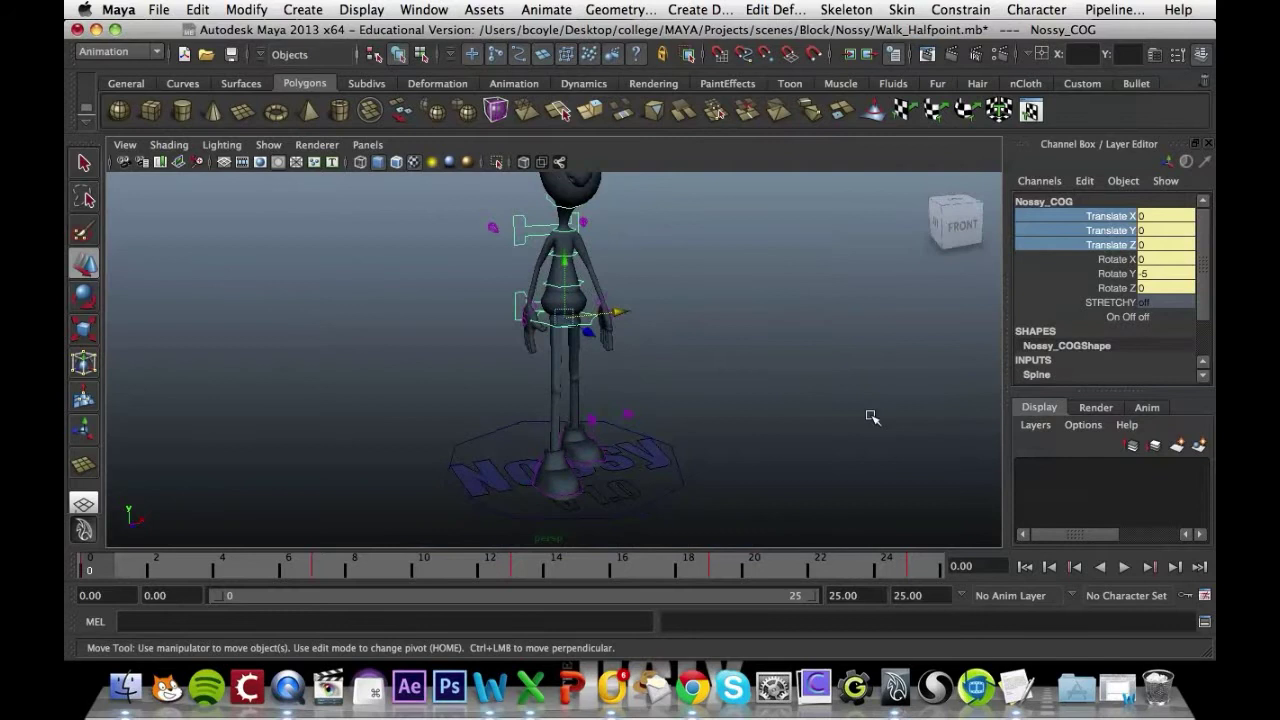
pyautogui.click(843, 443)
pyautogui.click(1124, 567)
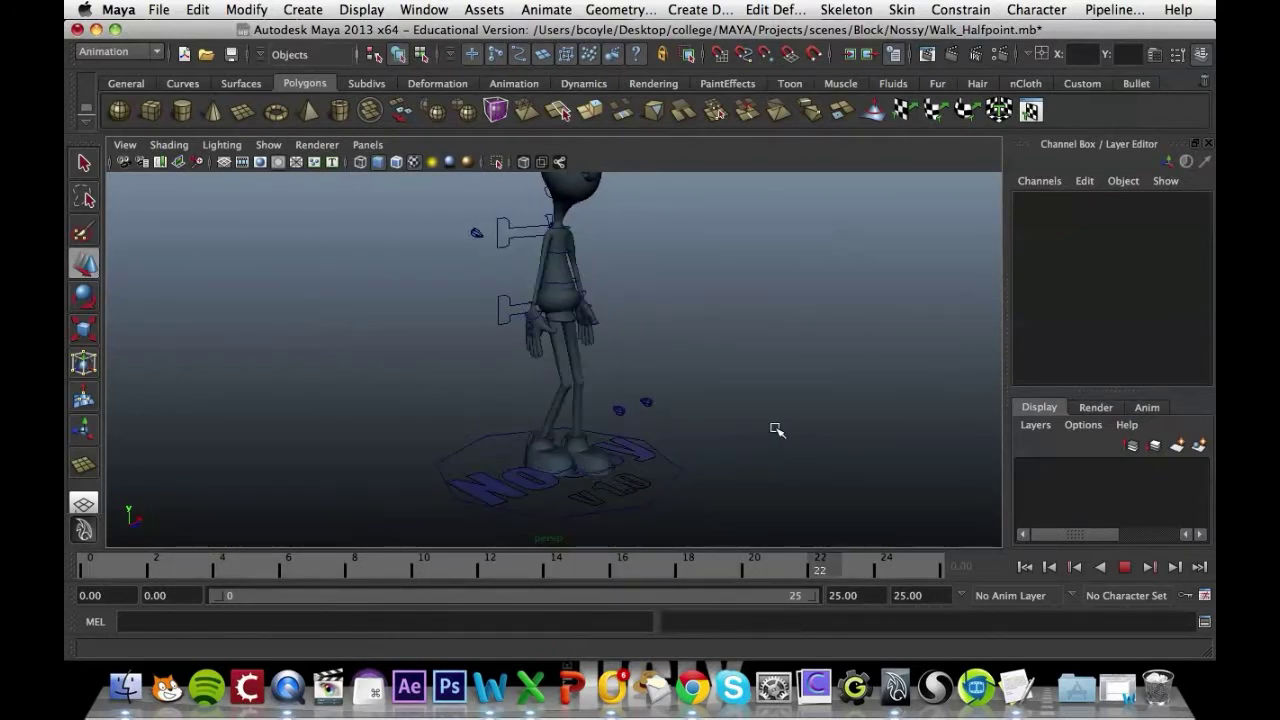
pyautogui.press('Escape')
pyautogui.keyDown('alt'); pyautogui.moveTo(581, 477); pyautogui.dragTo(690, 263); pyautogui.keyUp('alt')
# Preview the WalkCycle_Side.jpeg reference drawing from the desktop in Quick Look
pyautogui.press('F11')
pyautogui.click(740, 356)
pyautogui.press('space')
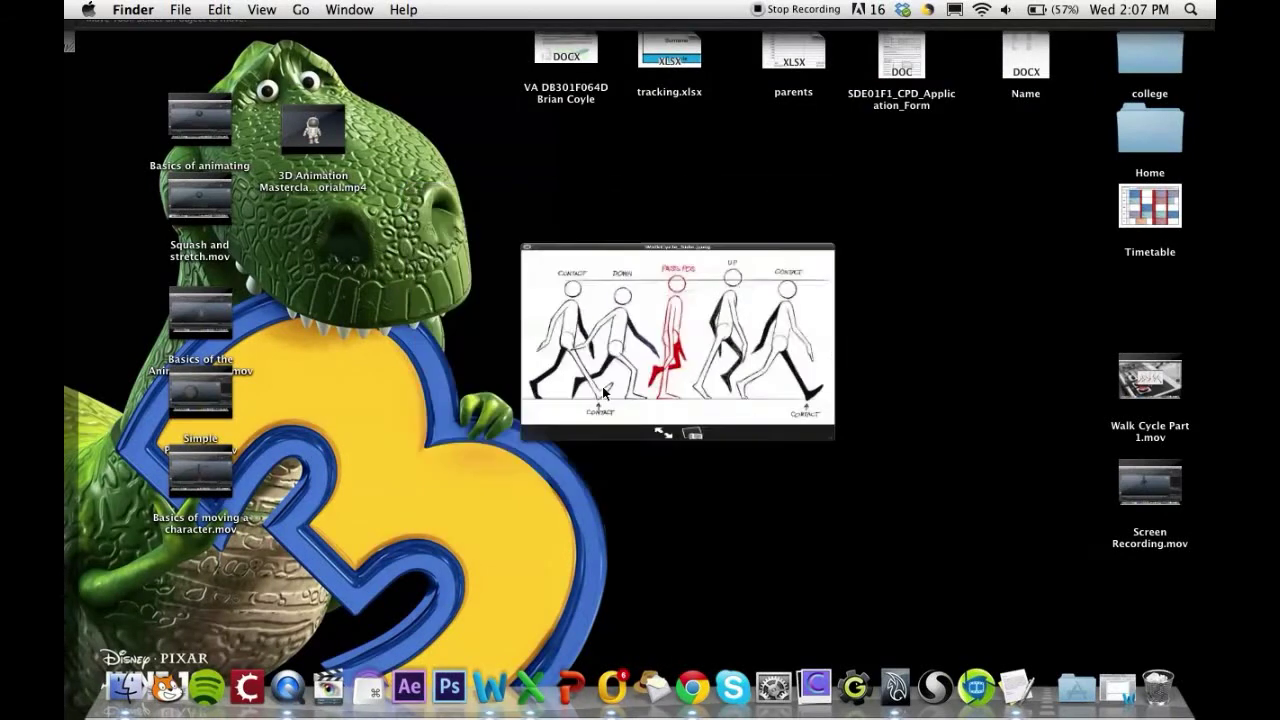
# Close the WalkCycle_Side.jpeg preview and reframe Maya's view around Nossy's feet
pyautogui.press('space')
pyautogui.keyDown('alt'); pyautogui.moveTo(770, 334); pyautogui.dragTo(672, 327); pyautogui.keyUp('alt')
# Select Nossy_R_Leg_Controller and preview the legs' motion over the first frames
pyautogui.click(585, 338)
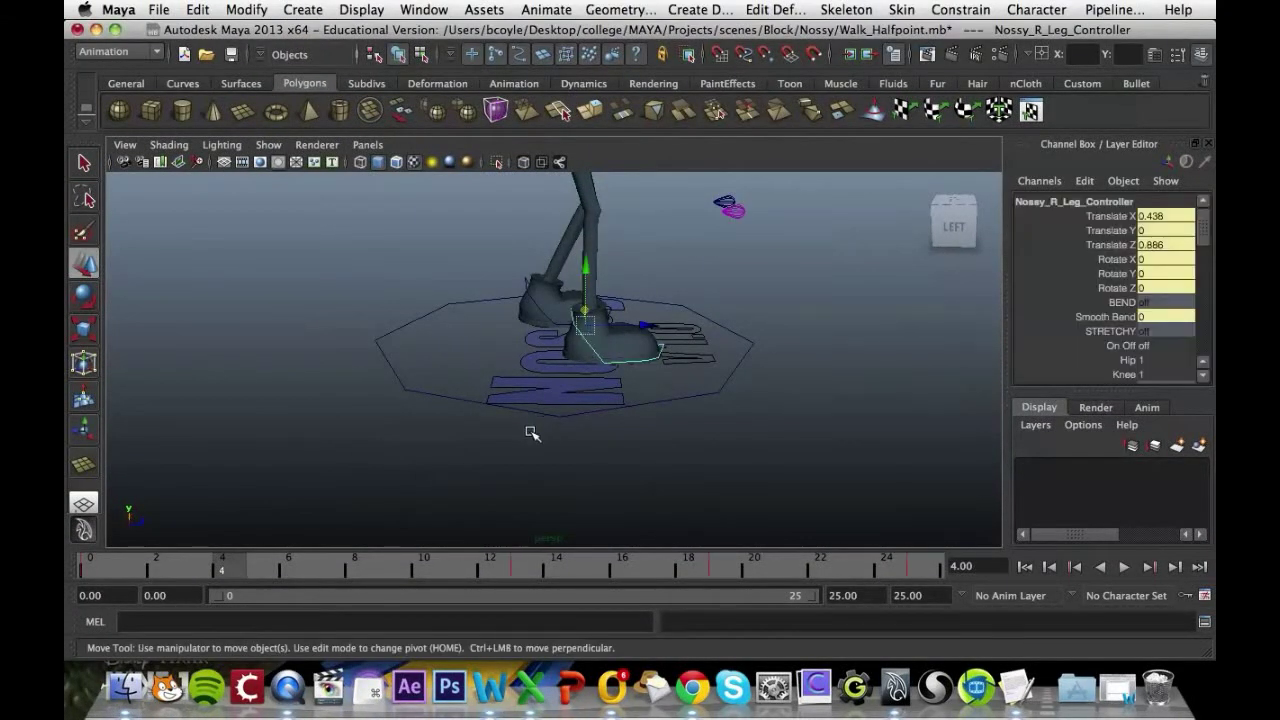
pyautogui.hotkey('alt', 'v')
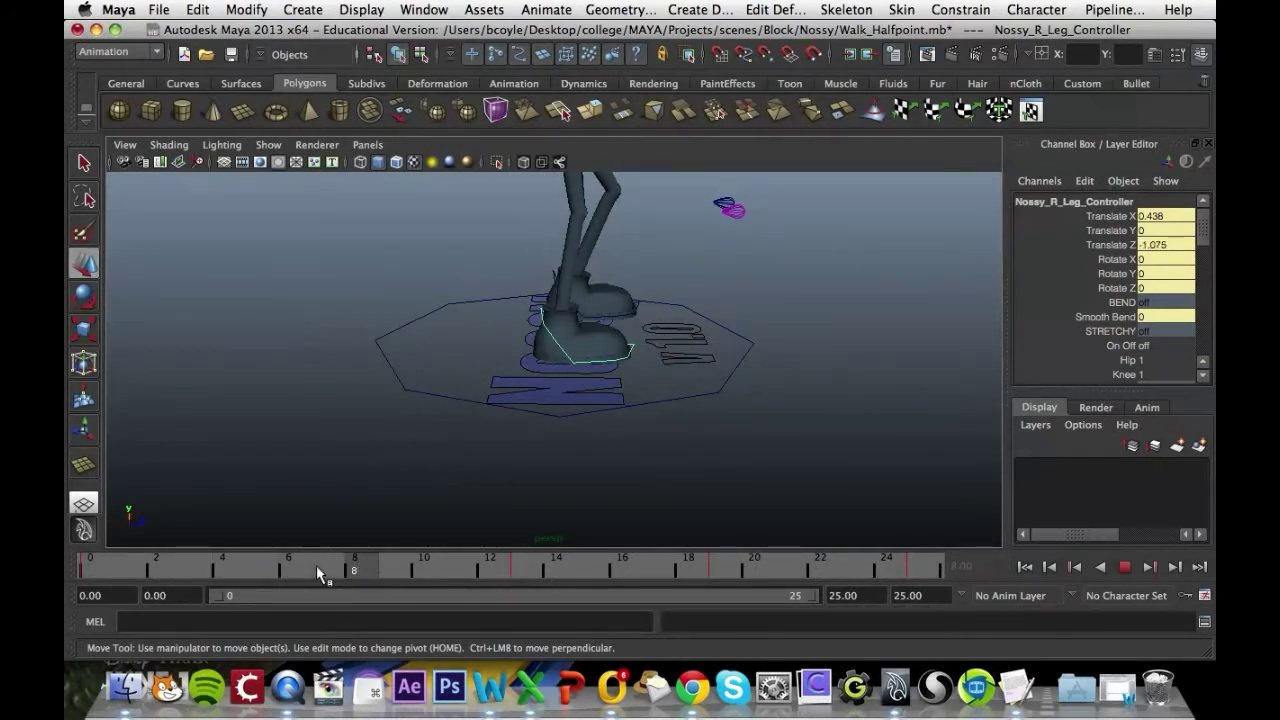
pyautogui.click(84, 567)
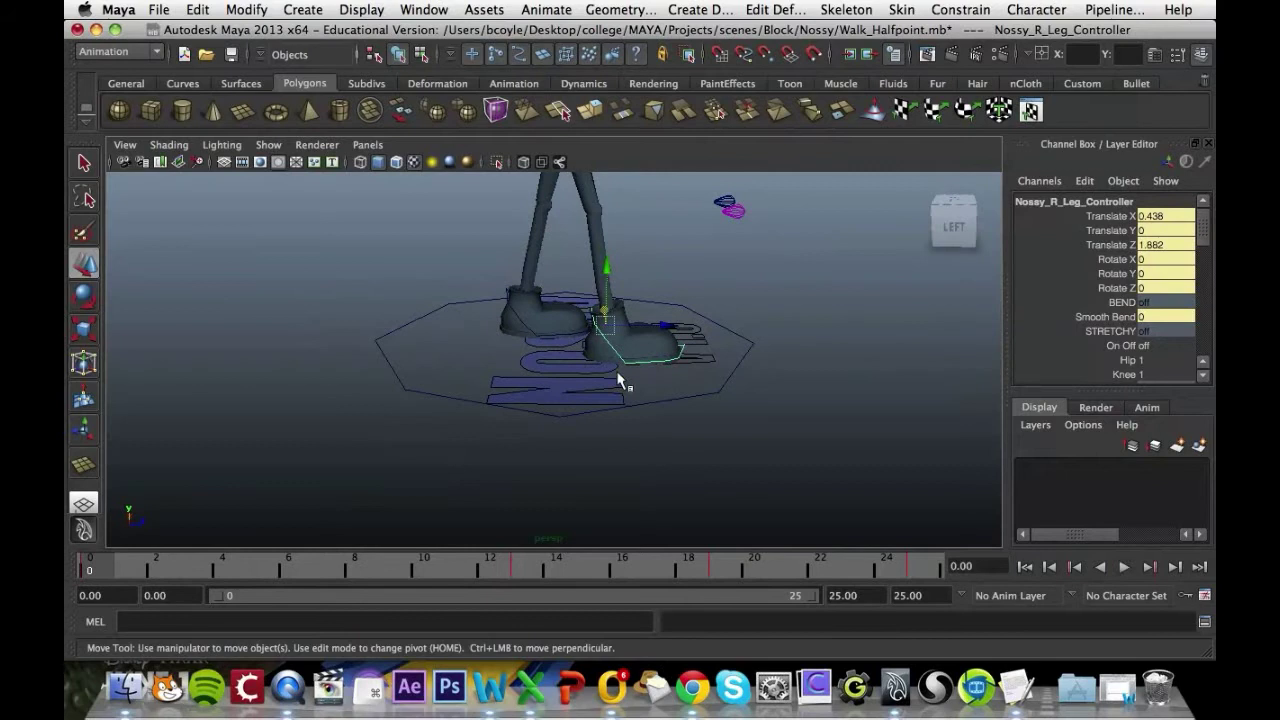
pyautogui.keyDown('alt'); pyautogui.moveTo(790, 292); pyautogui.dragTo(748, 363, button='right'); pyautogui.keyUp('alt')
pyautogui.keyDown('alt'); pyautogui.moveTo(748, 363); pyautogui.dragTo(771, 351); pyautogui.keyUp('alt')
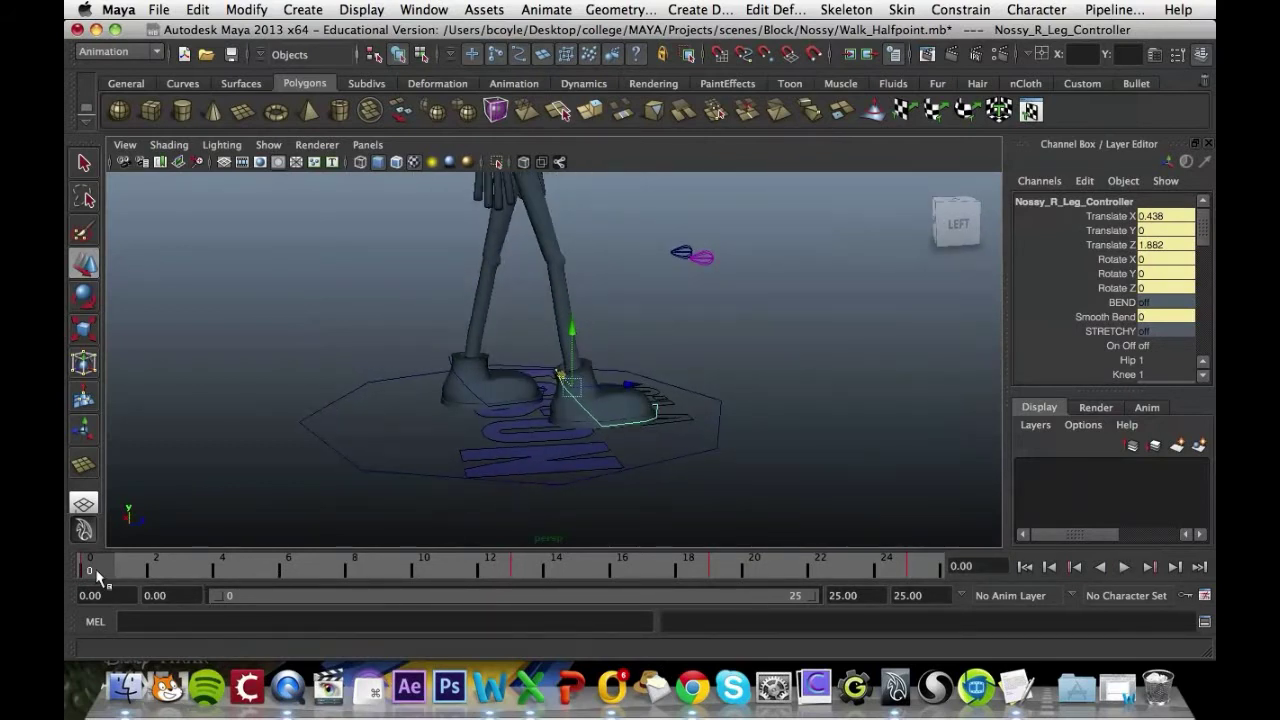
pyautogui.moveTo(98, 572)
pyautogui.mouseDown()
pyautogui.moveTo(182, 565)
pyautogui.moveTo(90, 566)
pyautogui.mouseUp()
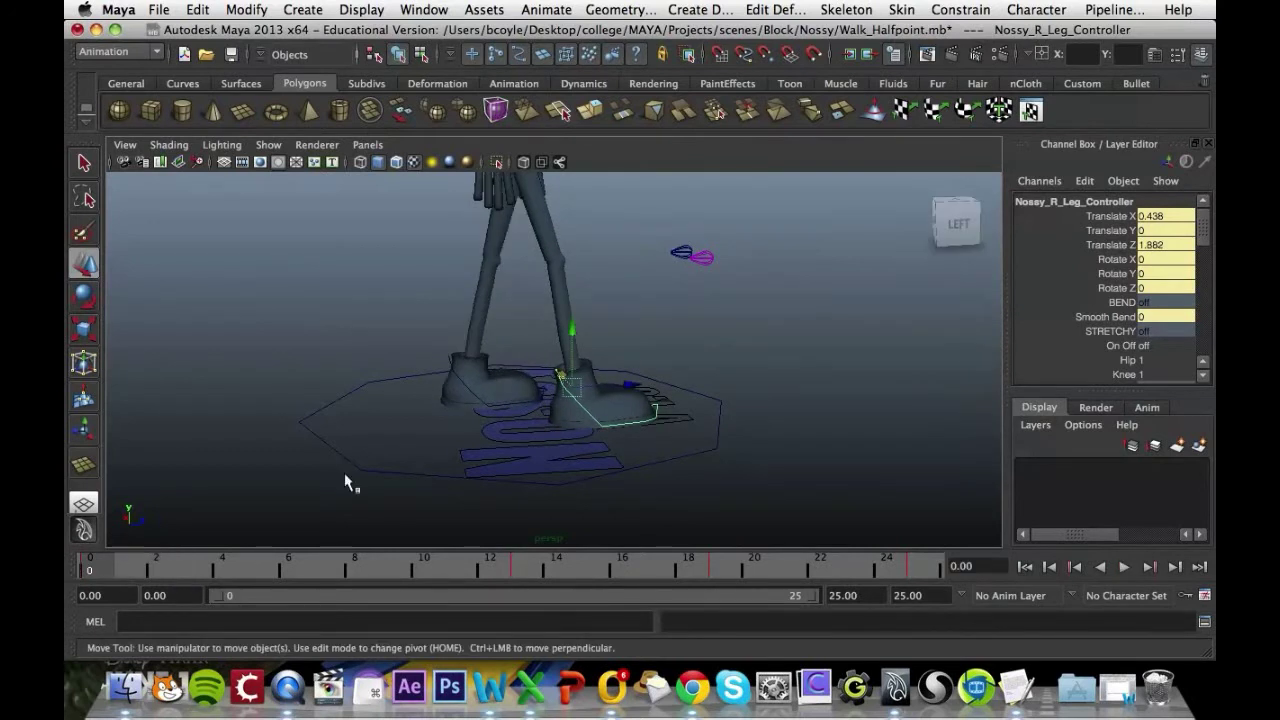
pyautogui.keyDown('alt'); pyautogui.moveTo(780, 330); pyautogui.dragTo(716, 337); pyautogui.keyUp('alt')
# Rotate the right leg controller to -17.5 on X and key its Rotate channels at frames 0 and 25
pyautogui.press('e')
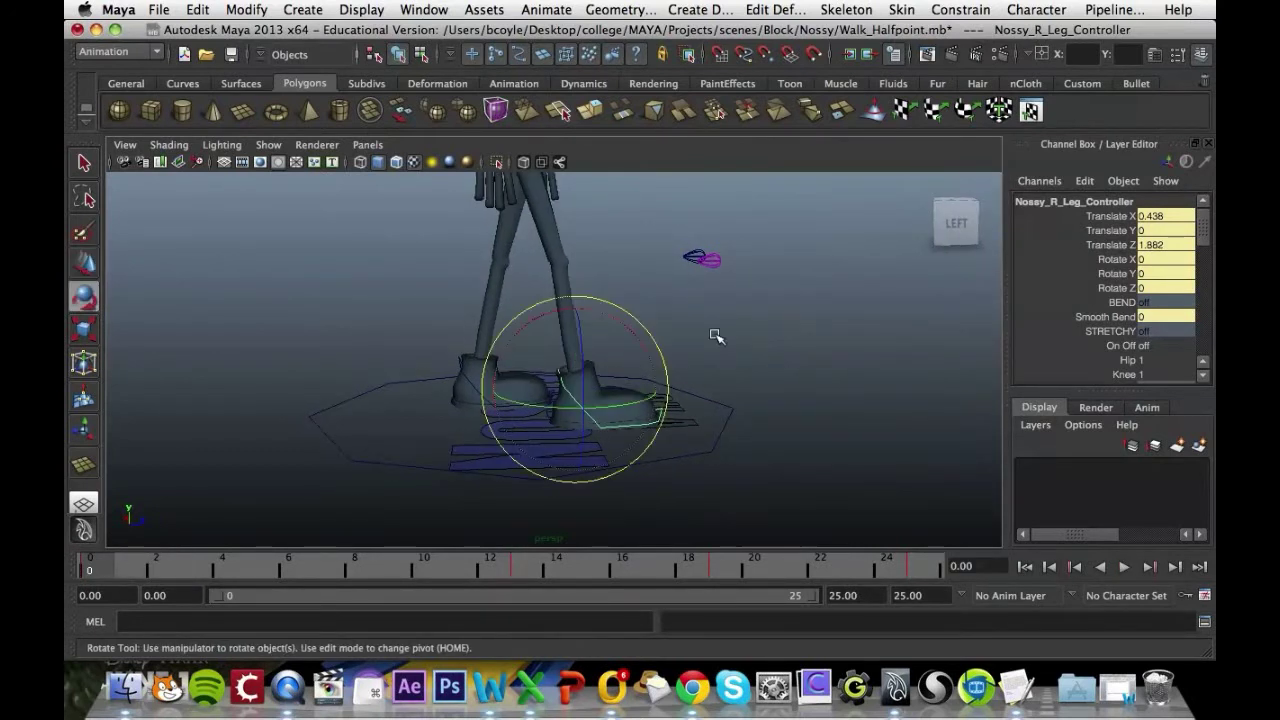
pyautogui.moveTo(553, 318); pyautogui.dragTo(531, 319)
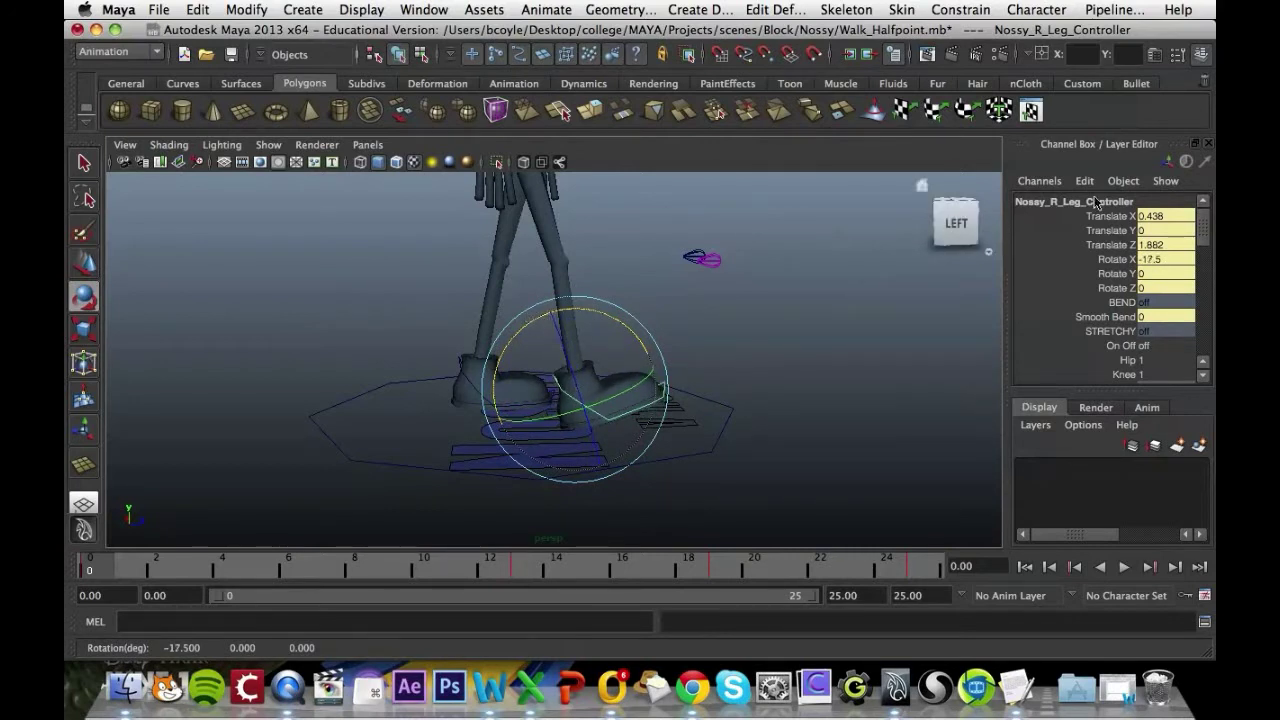
pyautogui.doubleClick(1161, 260)
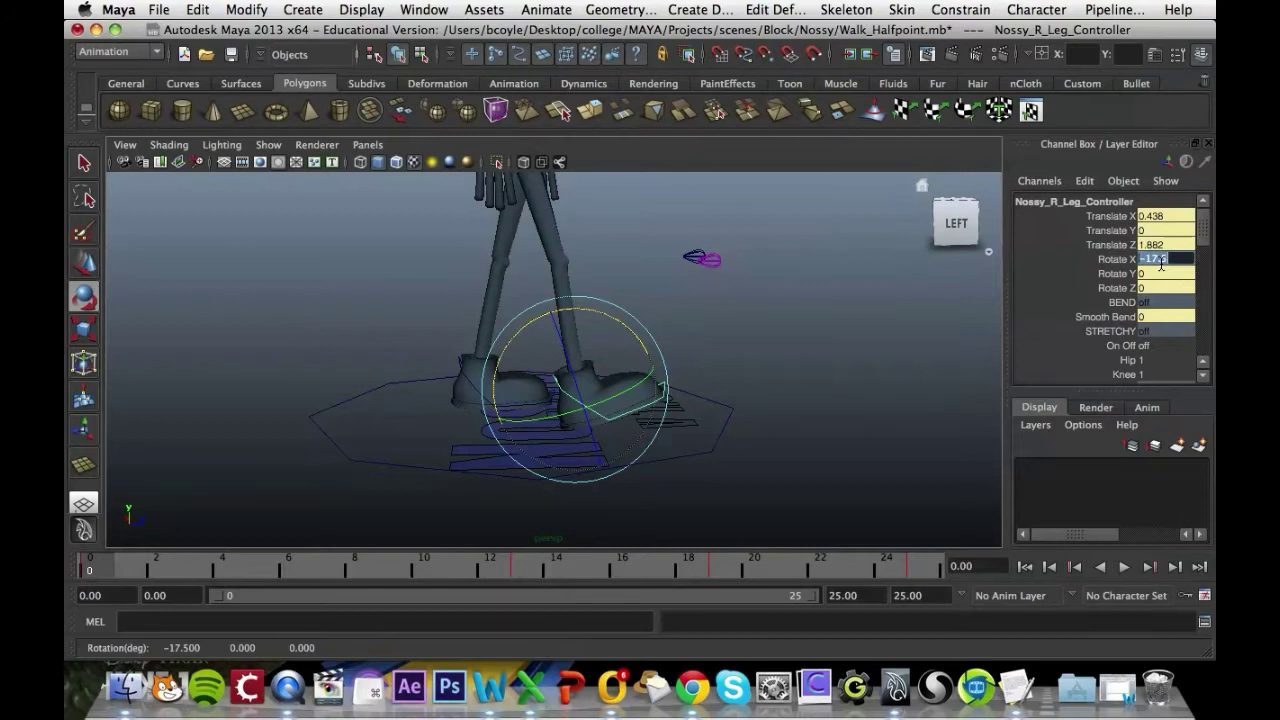
pyautogui.click(1117, 262)
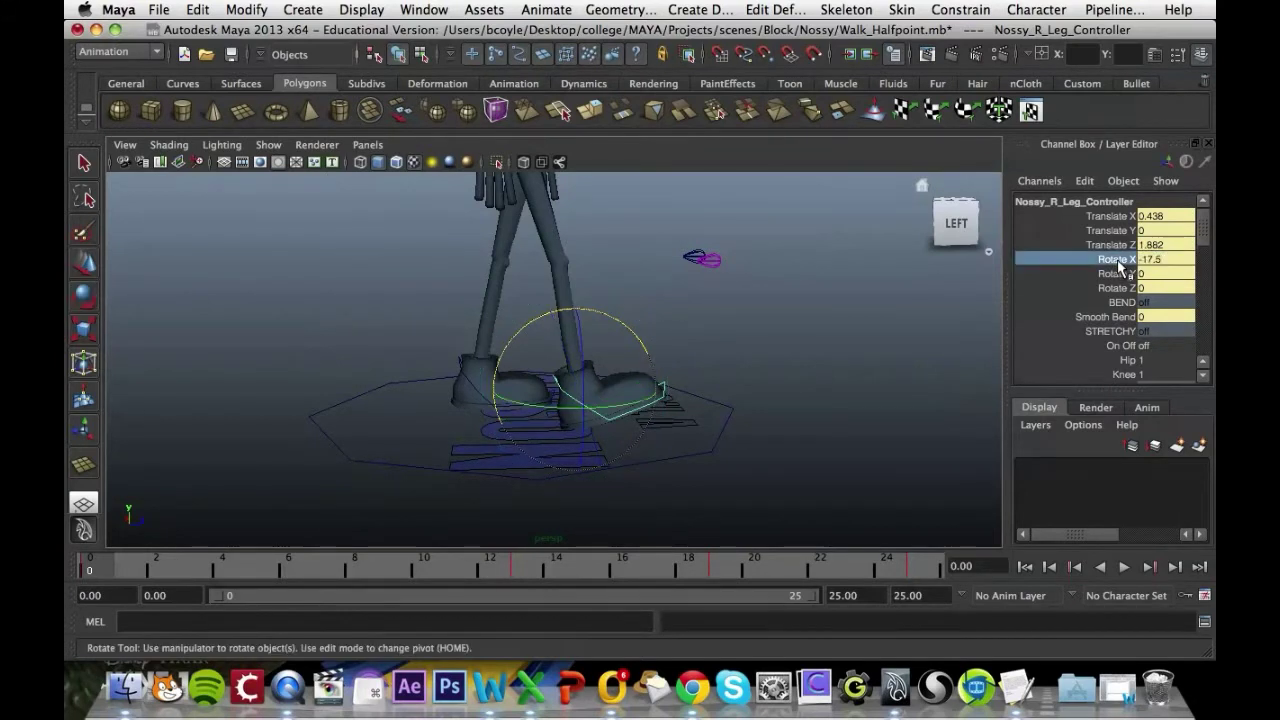
pyautogui.moveTo(1121, 265); pyautogui.dragTo(1124, 276)
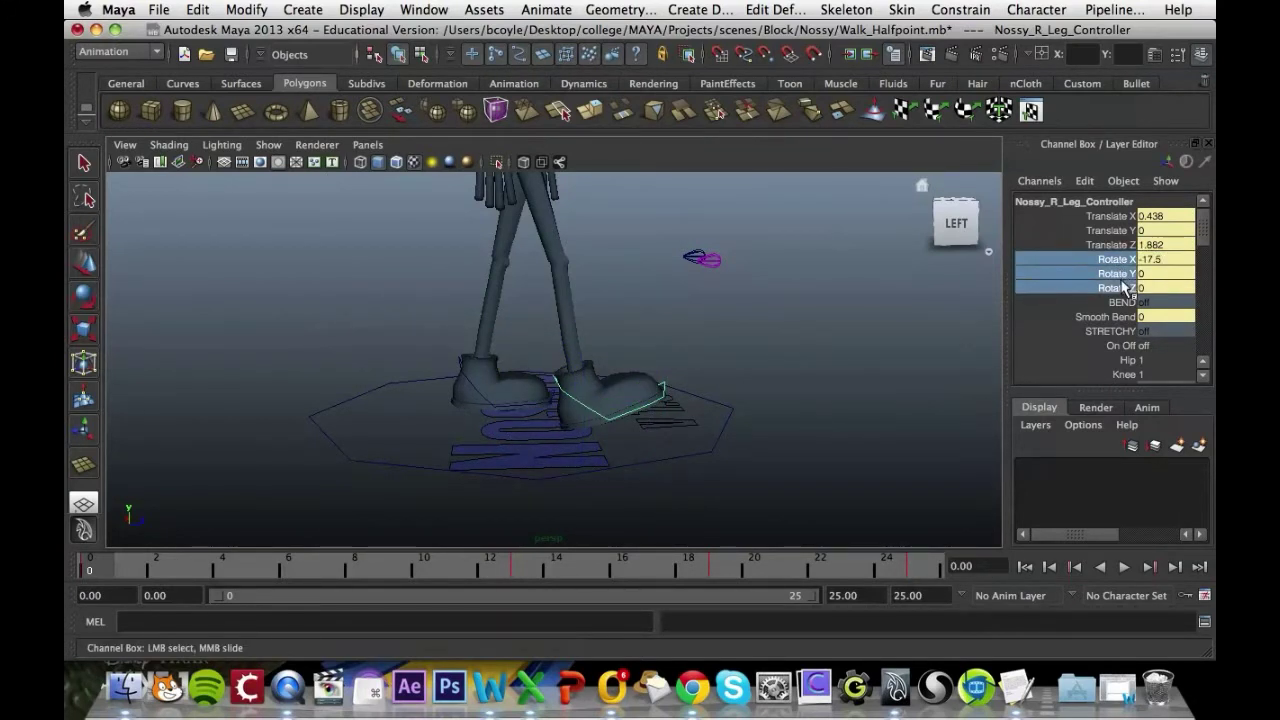
pyautogui.rightClick(1125, 262)
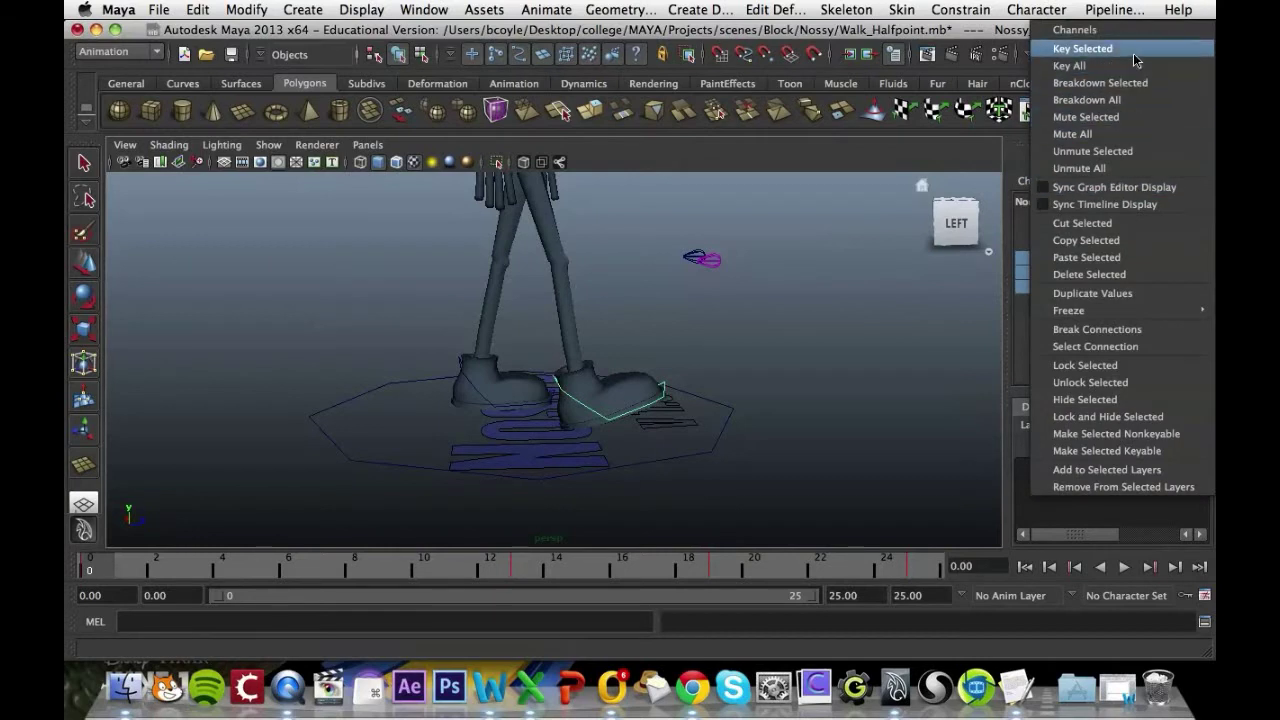
pyautogui.click(1090, 47)
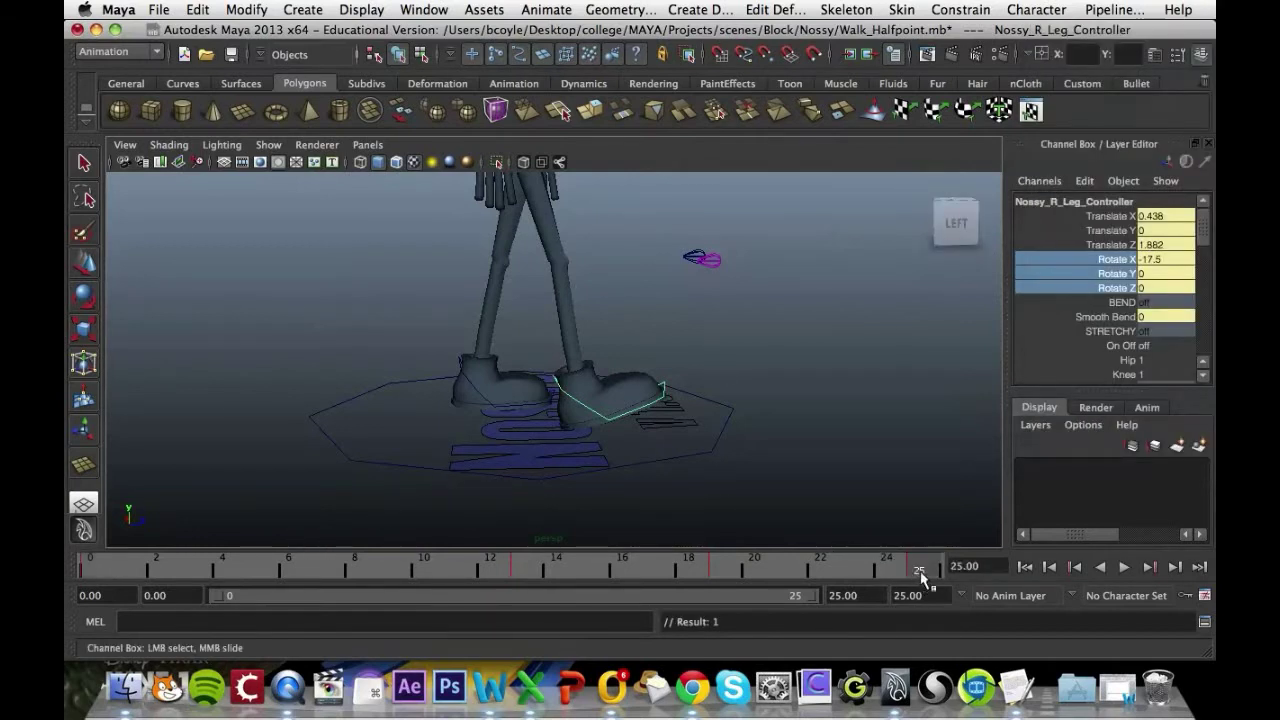
pyautogui.moveTo(1115, 262); pyautogui.dragTo(1110, 50, button='right')
pyautogui.moveTo(852, 572); pyautogui.dragTo(188, 586)
# Set the right leg controller's Rotate X to 0 and key its Rotate channels
pyautogui.keyDown('alt'); pyautogui.moveTo(727, 355); pyautogui.dragTo(716, 351); pyautogui.keyUp('alt')
pyautogui.press('e')
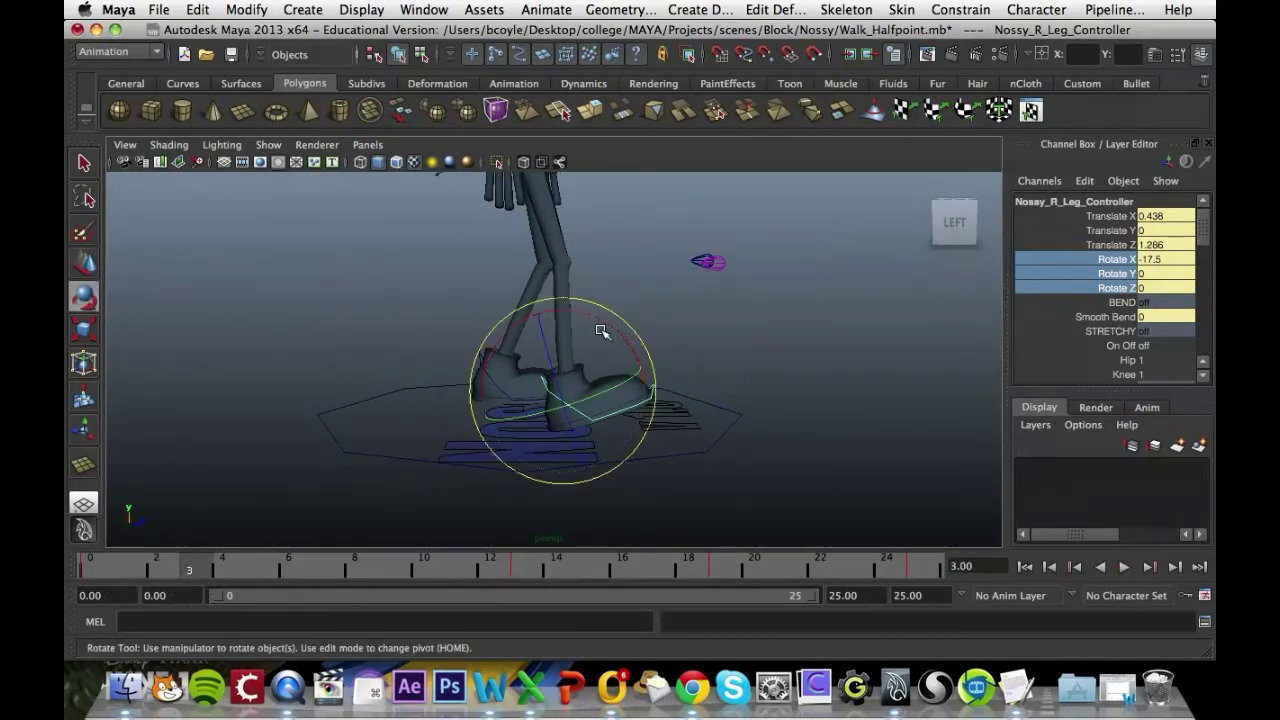
pyautogui.doubleClick(1172, 260)
pyautogui.write('0')
pyautogui.press('Return')
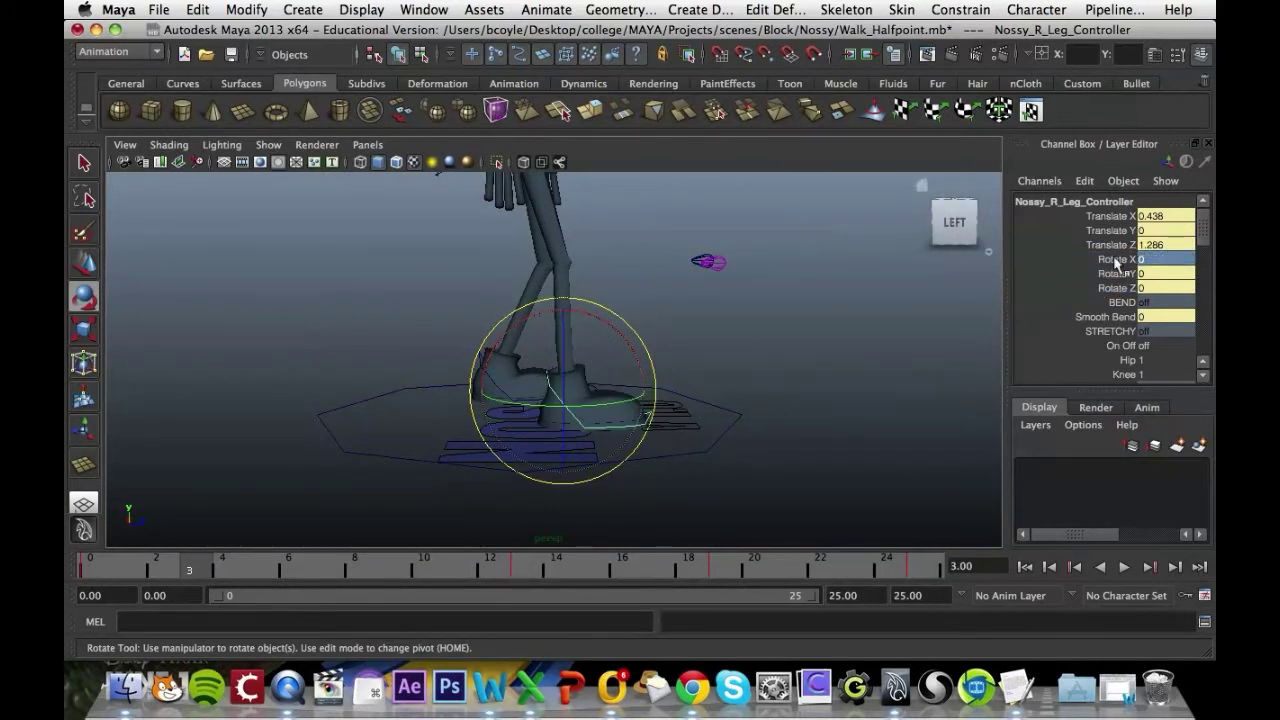
pyautogui.moveTo(1120, 259); pyautogui.dragTo(1120, 288)
pyautogui.rightClick(1122, 262)
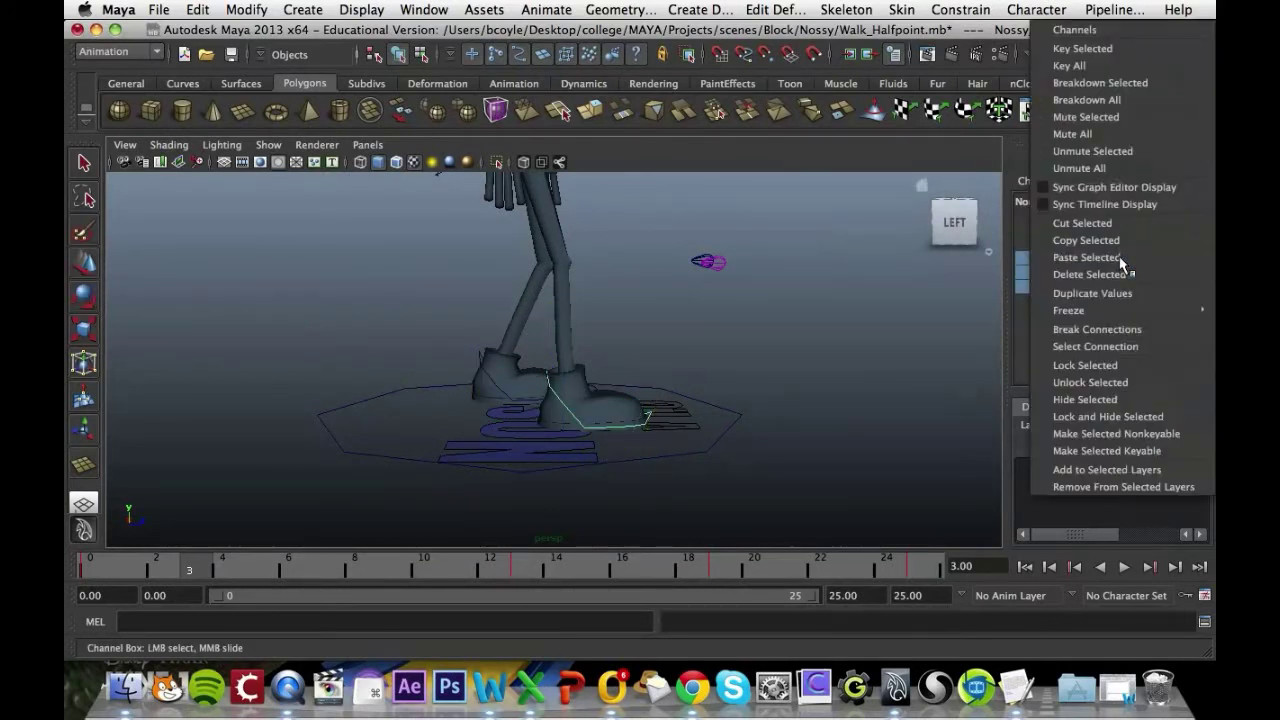
pyautogui.click(1122, 59)
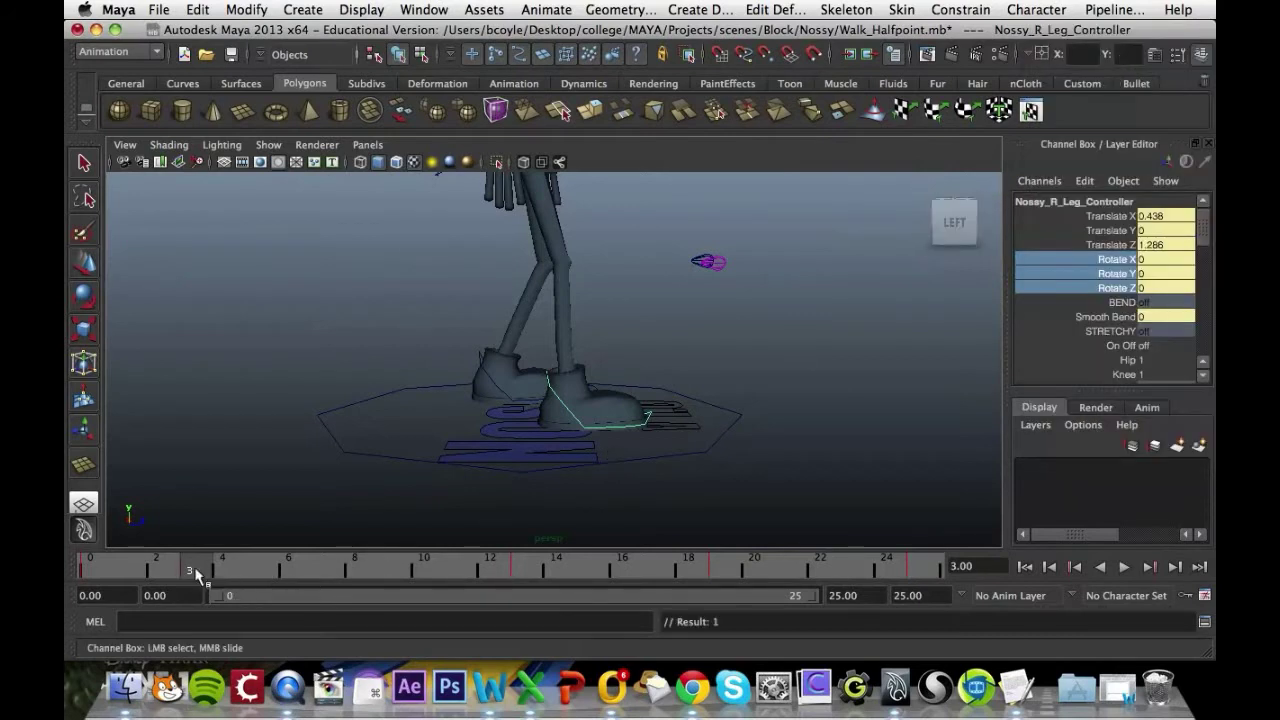
# At frame 13, zero the right foot's Rotate X and select its Rotate channels
pyautogui.hotkey('alt', 'v')
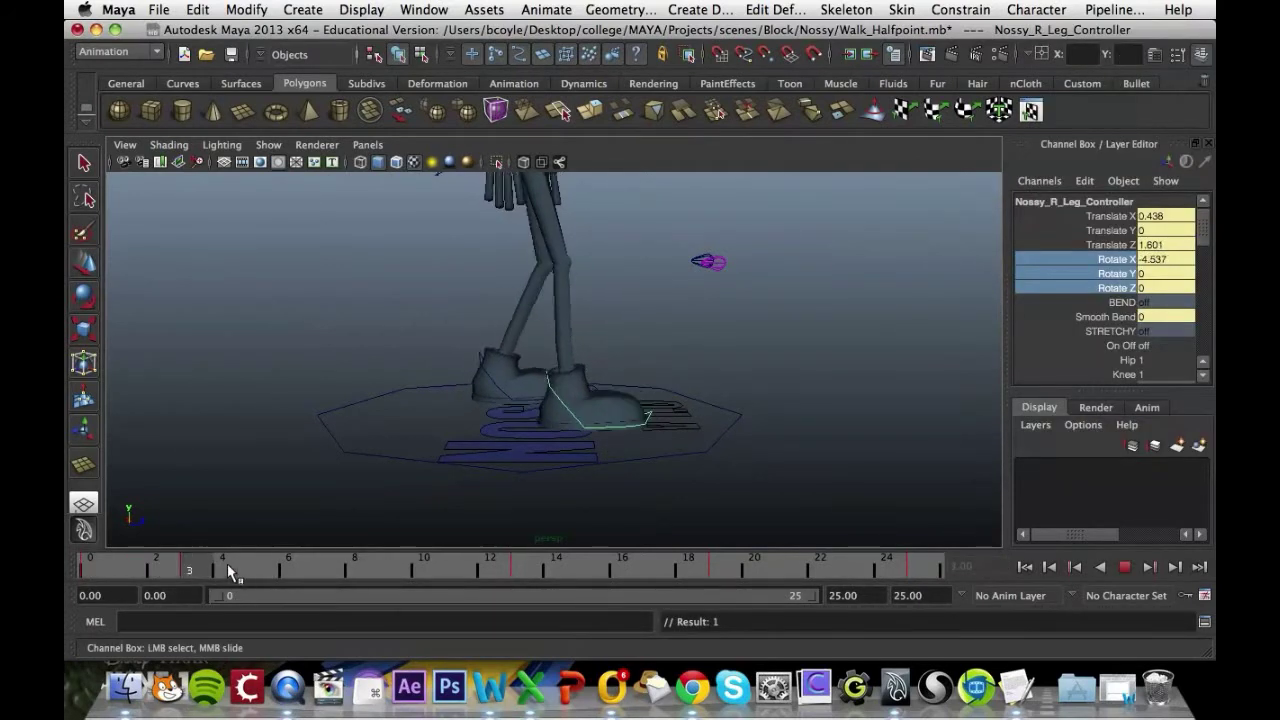
pyautogui.click(540, 563)
pyautogui.doubleClick(1170, 260)
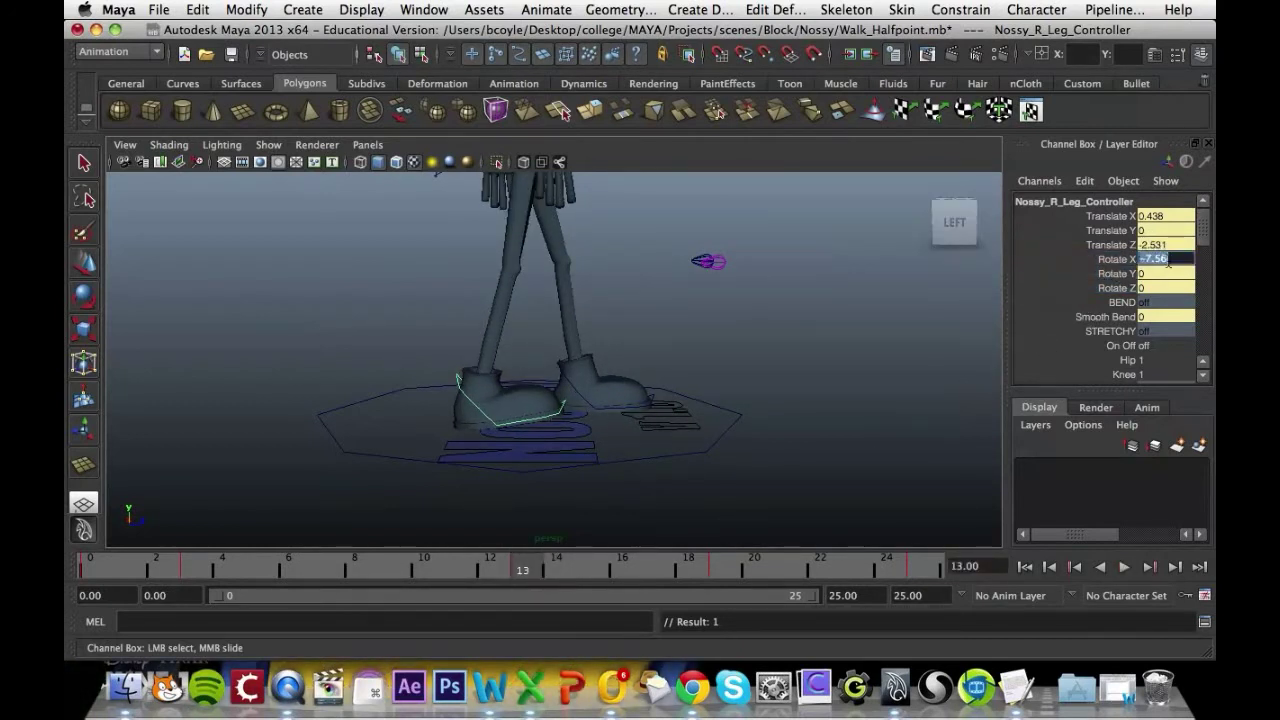
pyautogui.press('Return')
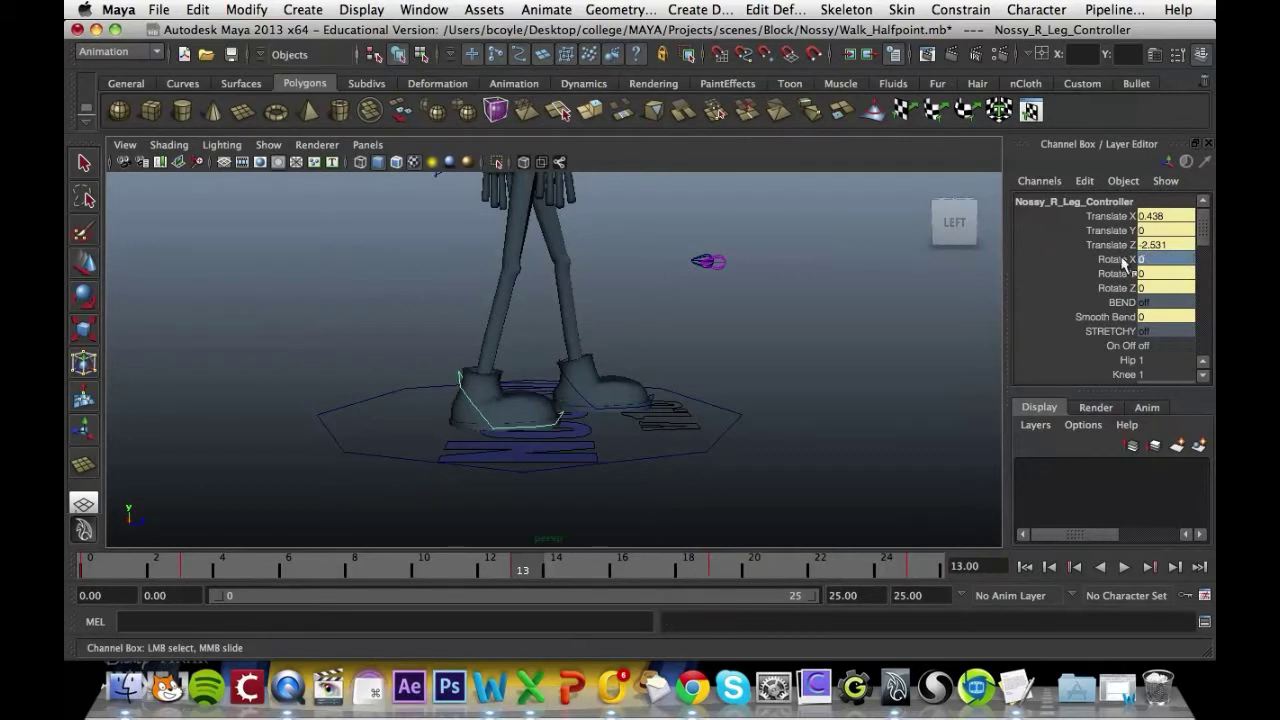
pyautogui.moveTo(1115, 259); pyautogui.dragTo(1118, 288)
pyautogui.rightClick(1120, 288)
pyautogui.click(1126, 119)
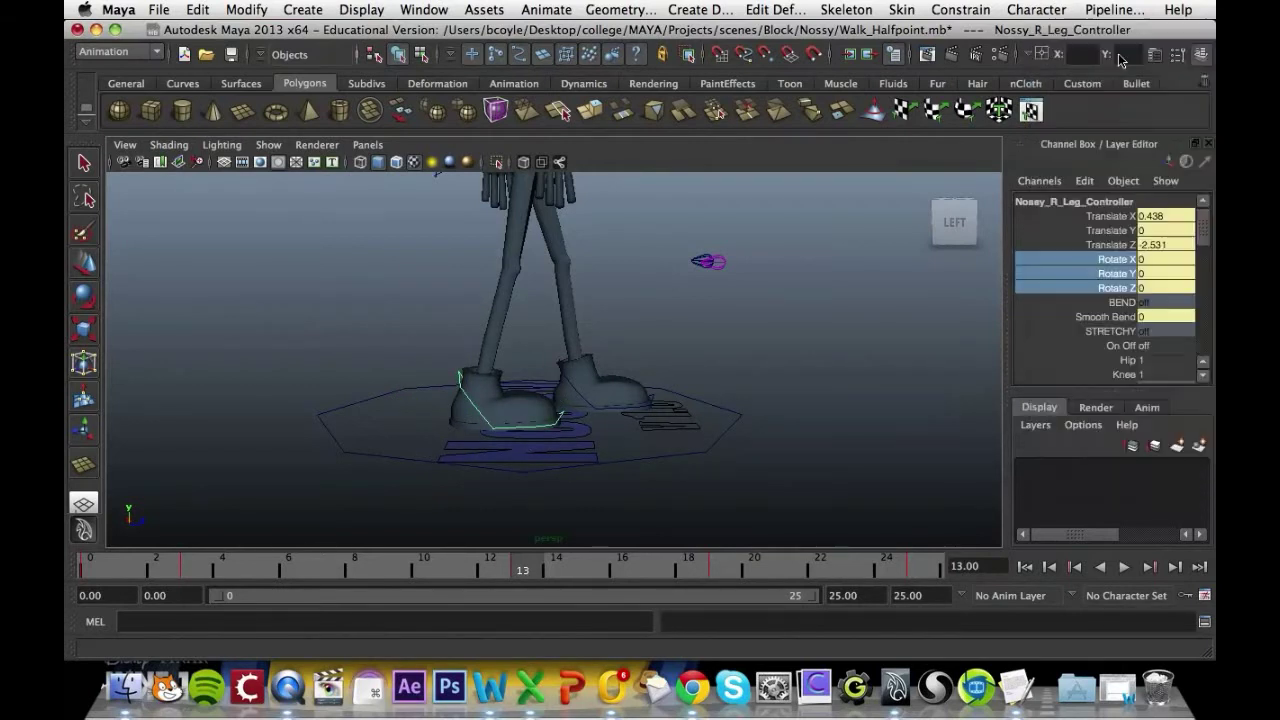
# At frame 19, key the right foot's Rotate X at 0, then play back the walk
pyautogui.moveTo(535, 570); pyautogui.dragTo(720, 570)
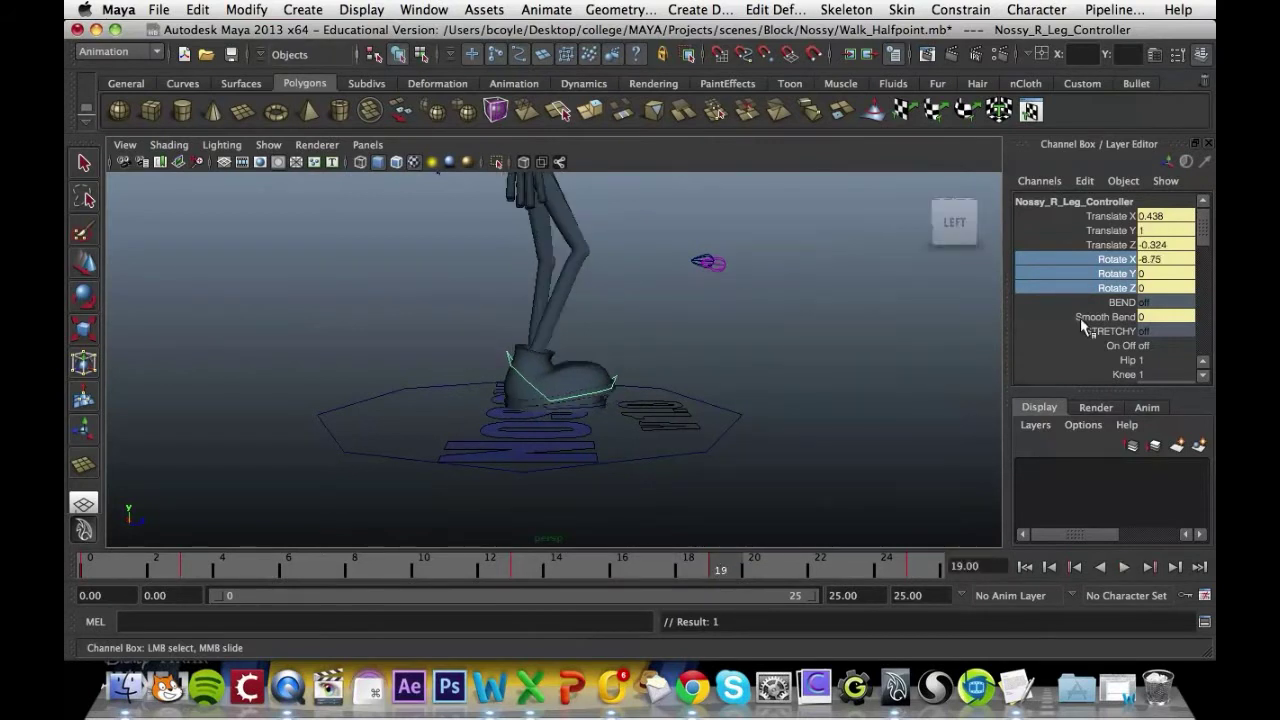
pyautogui.doubleClick(1152, 259)
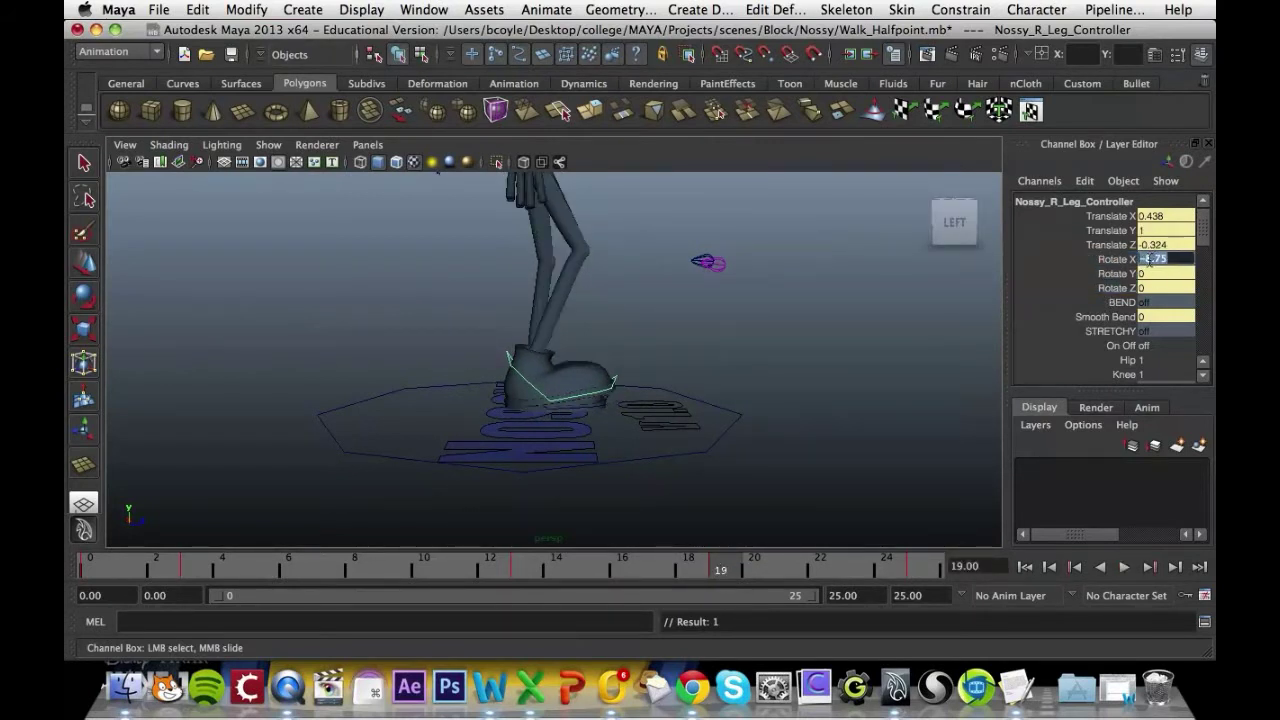
pyautogui.press('Return')
pyautogui.moveTo(1122, 259); pyautogui.dragTo(1125, 290)
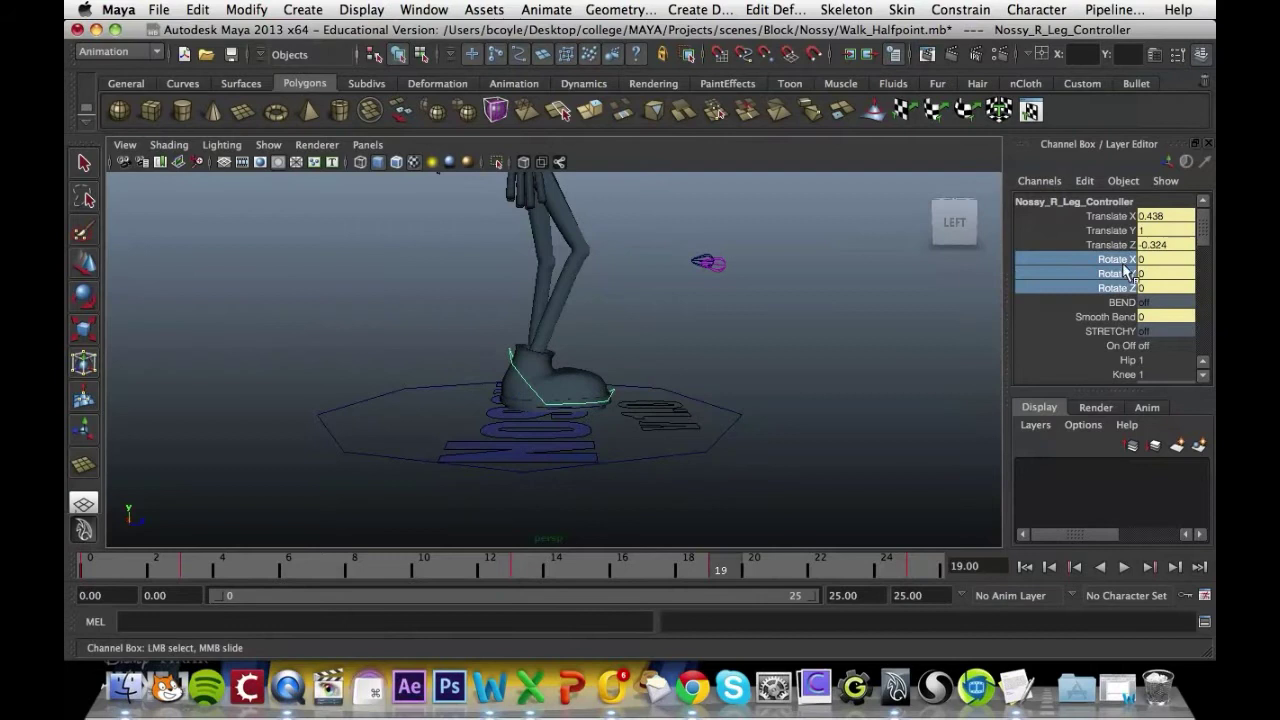
pyautogui.rightClick(1125, 270)
pyautogui.click(1100, 46)
pyautogui.hotkey('alt', 'v')
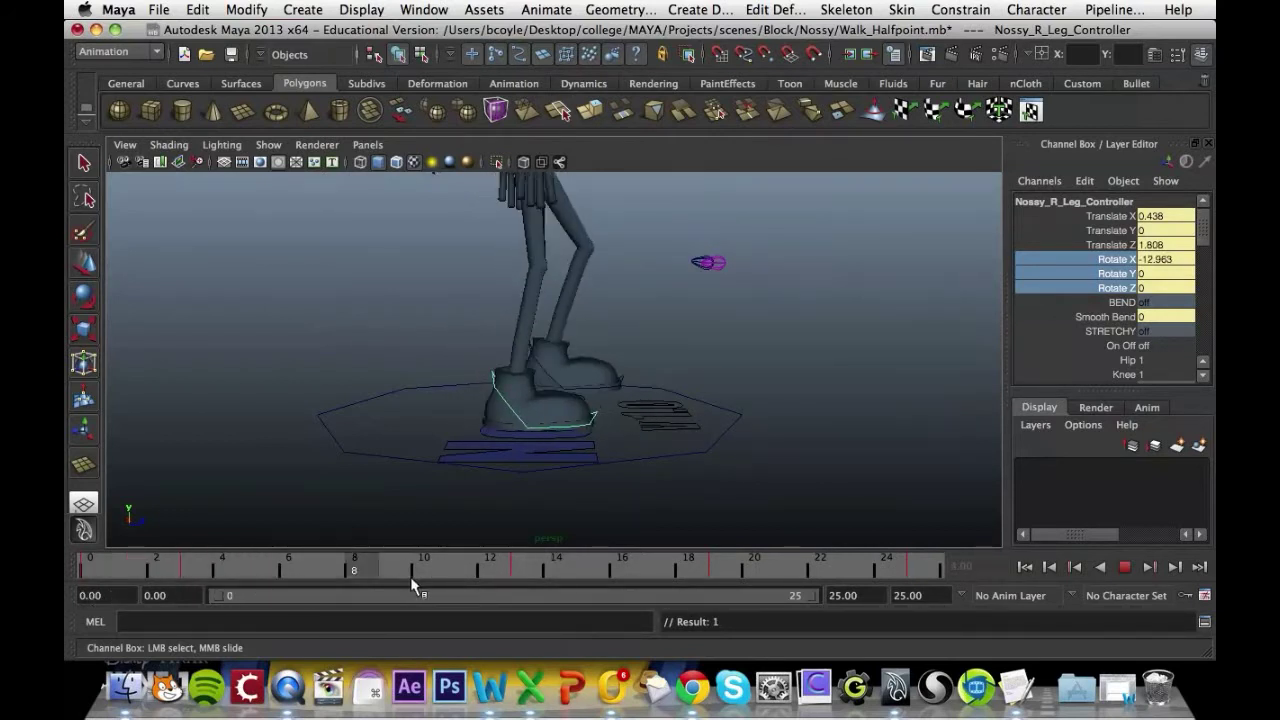
pyautogui.hotkey('alt', 'v')
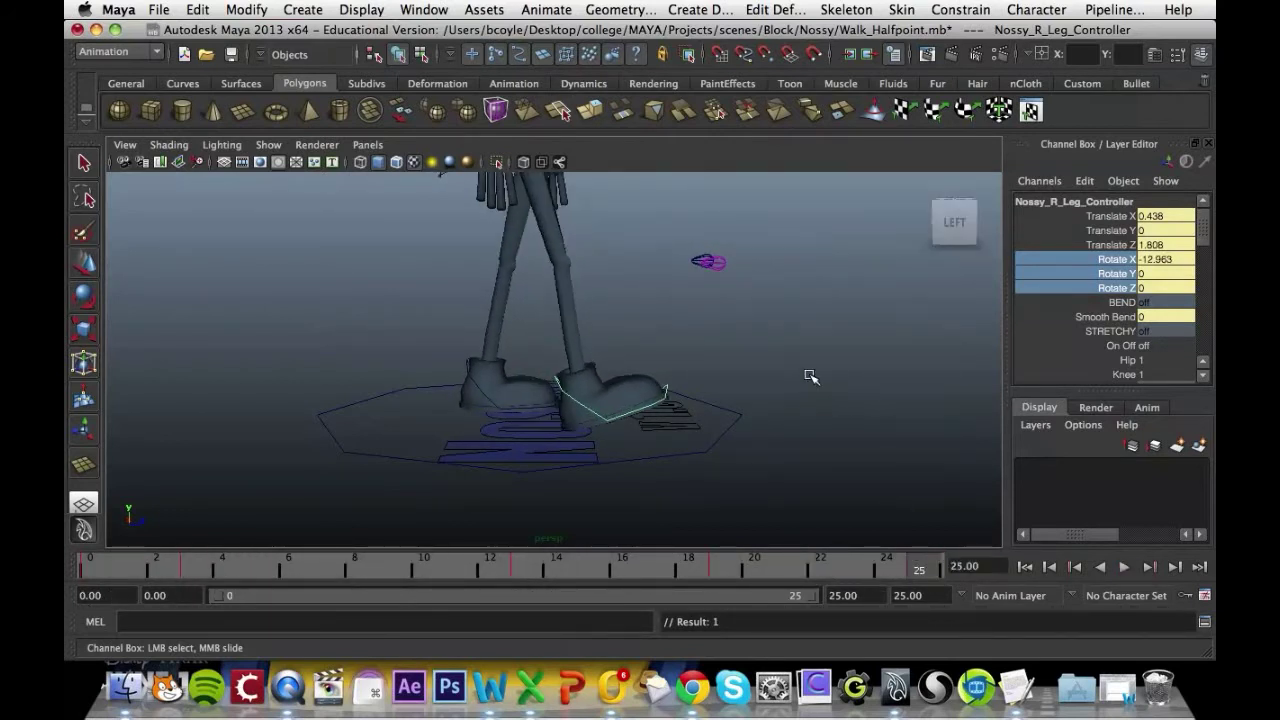
# Select the left leg controller and key its rotation at frame 7 with Rotate X 0
pyautogui.keyDown('alt'); pyautogui.moveTo(811, 374); pyautogui.dragTo(340, 560); pyautogui.keyUp('alt')
pyautogui.click(435, 418)
pyautogui.press('e')
pyautogui.moveTo(113, 580); pyautogui.dragTo(540, 572)
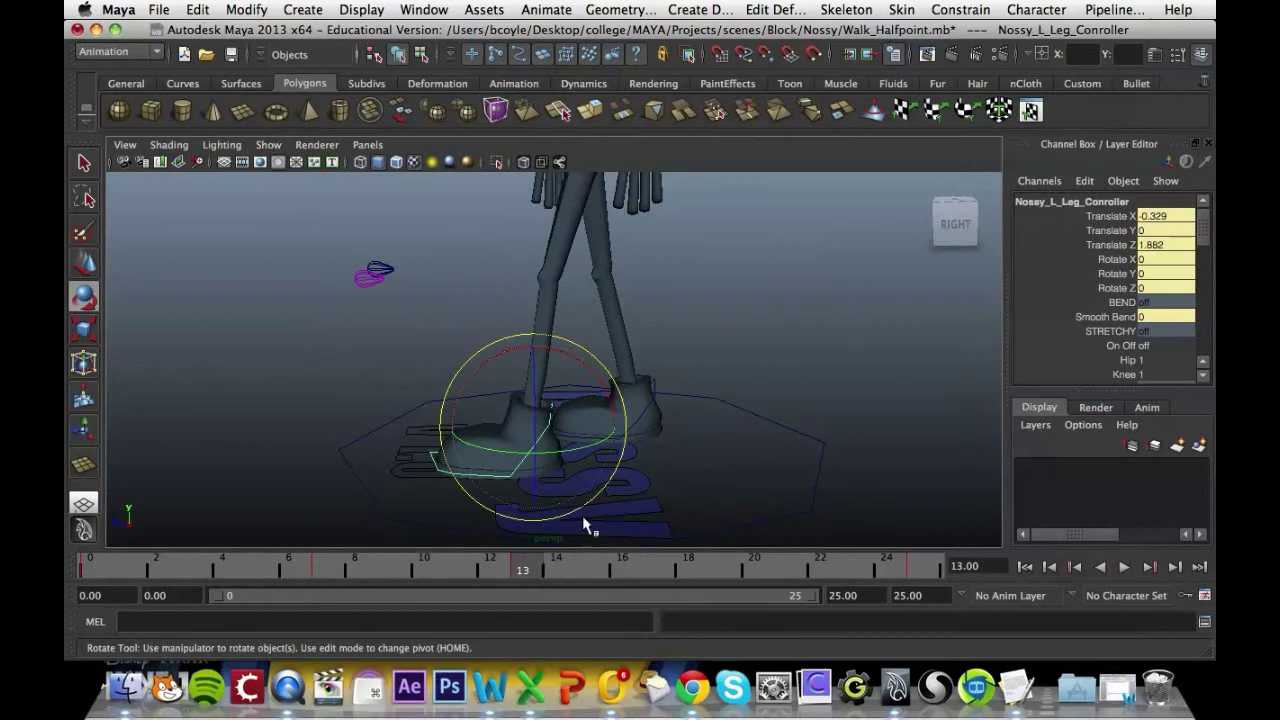
pyautogui.click(321, 575)
pyautogui.moveTo(1118, 259); pyautogui.dragTo(1133, 276)
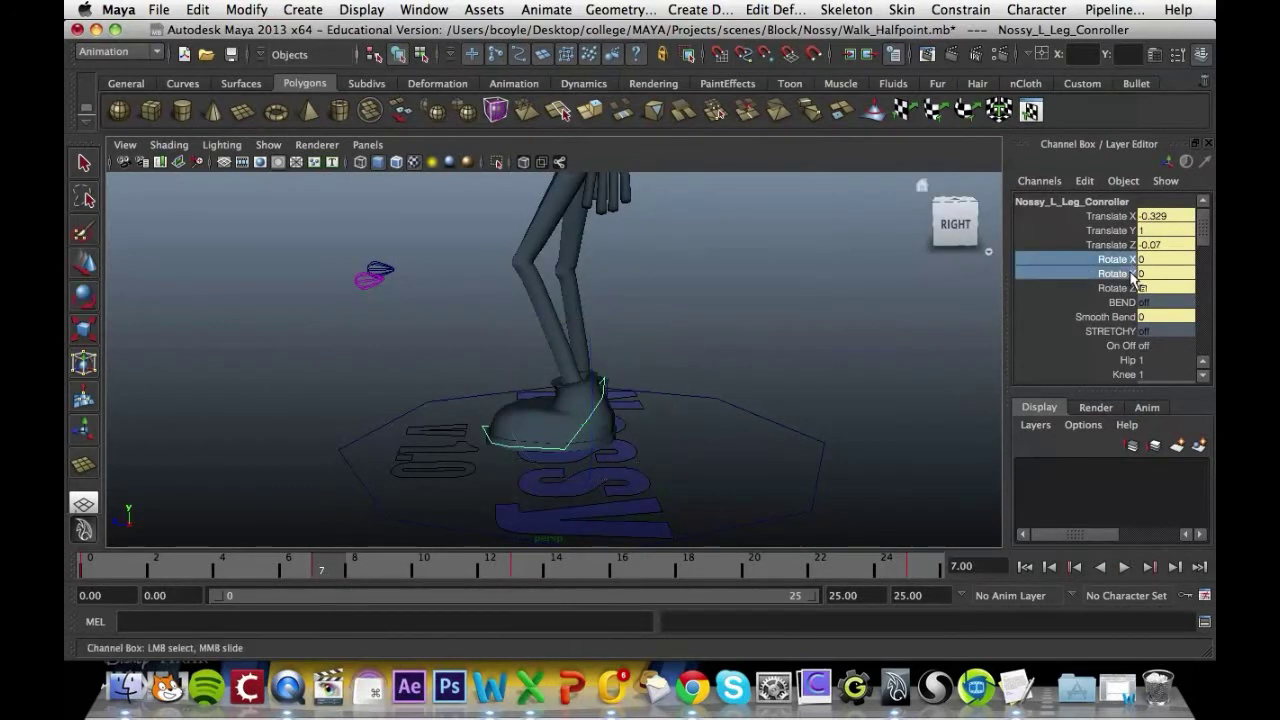
pyautogui.rightClick(1133, 276)
pyautogui.click(1088, 46)
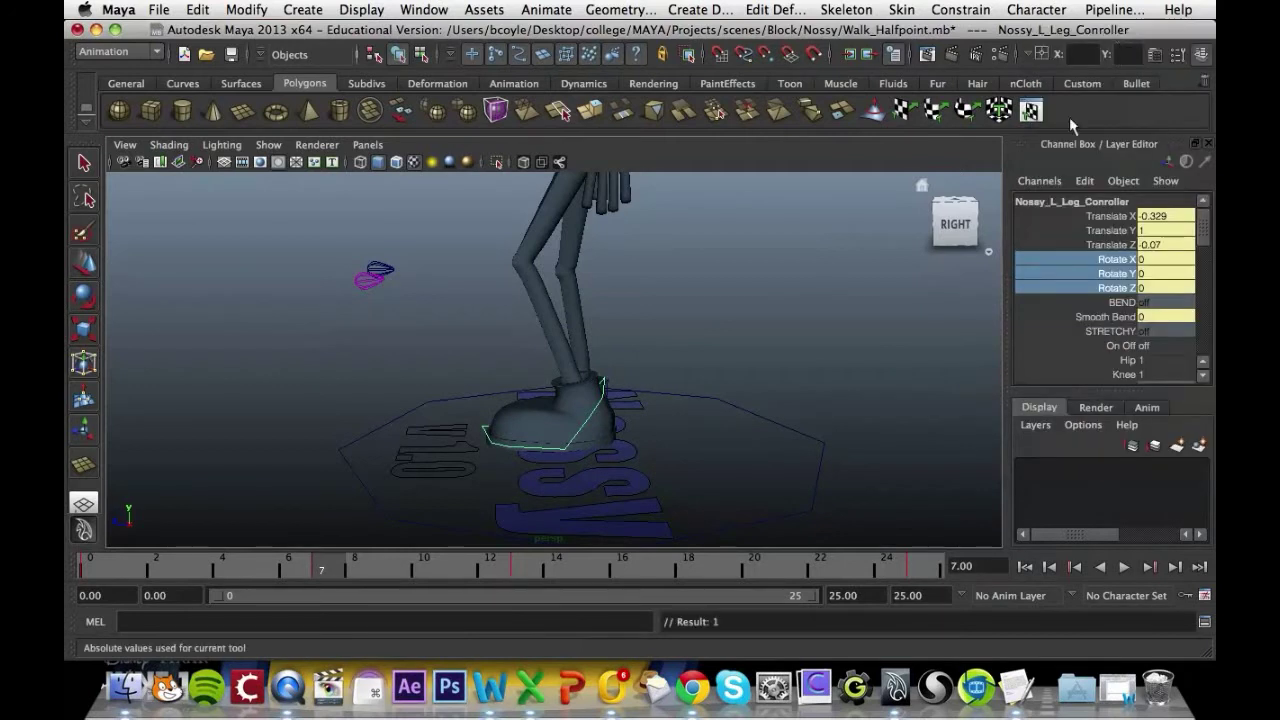
# Set the left leg's Rotate X to -17.5 and key it at frame 13
pyautogui.click(522, 570)
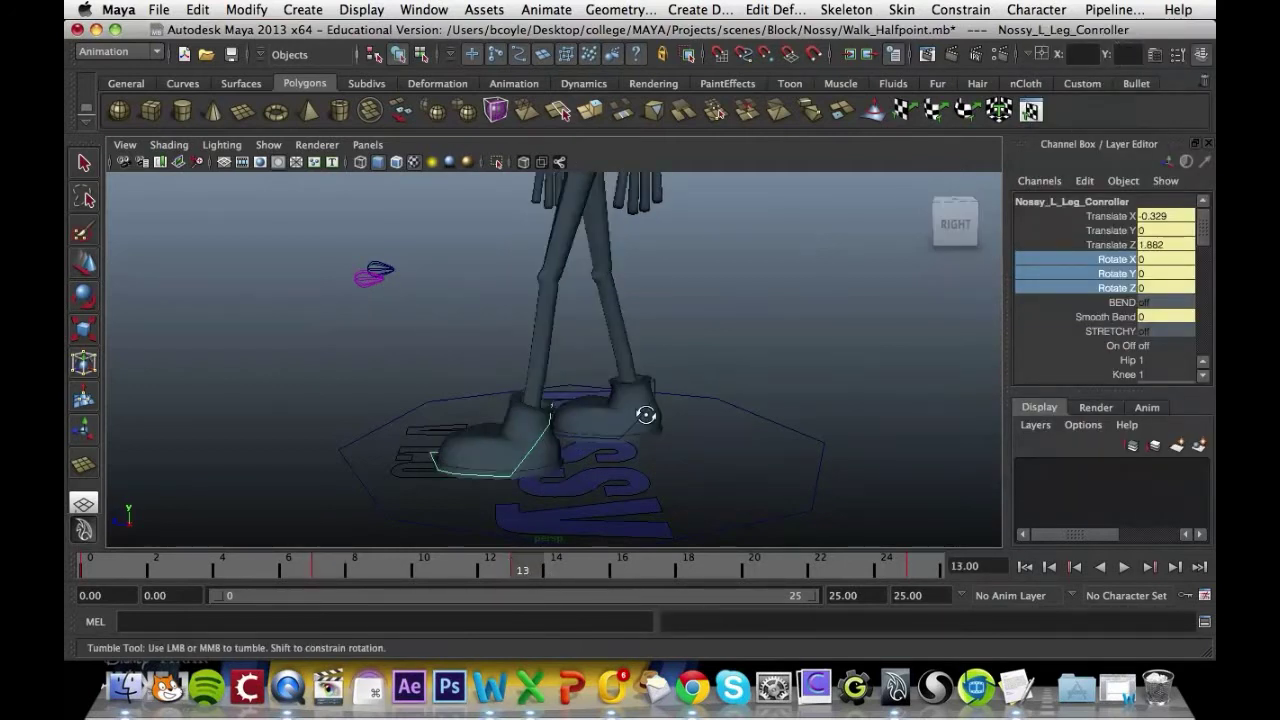
pyautogui.keyDown('alt'); pyautogui.moveTo(645, 416); pyautogui.dragTo(645, 412); pyautogui.keyUp('alt')
pyautogui.click(1162, 258)
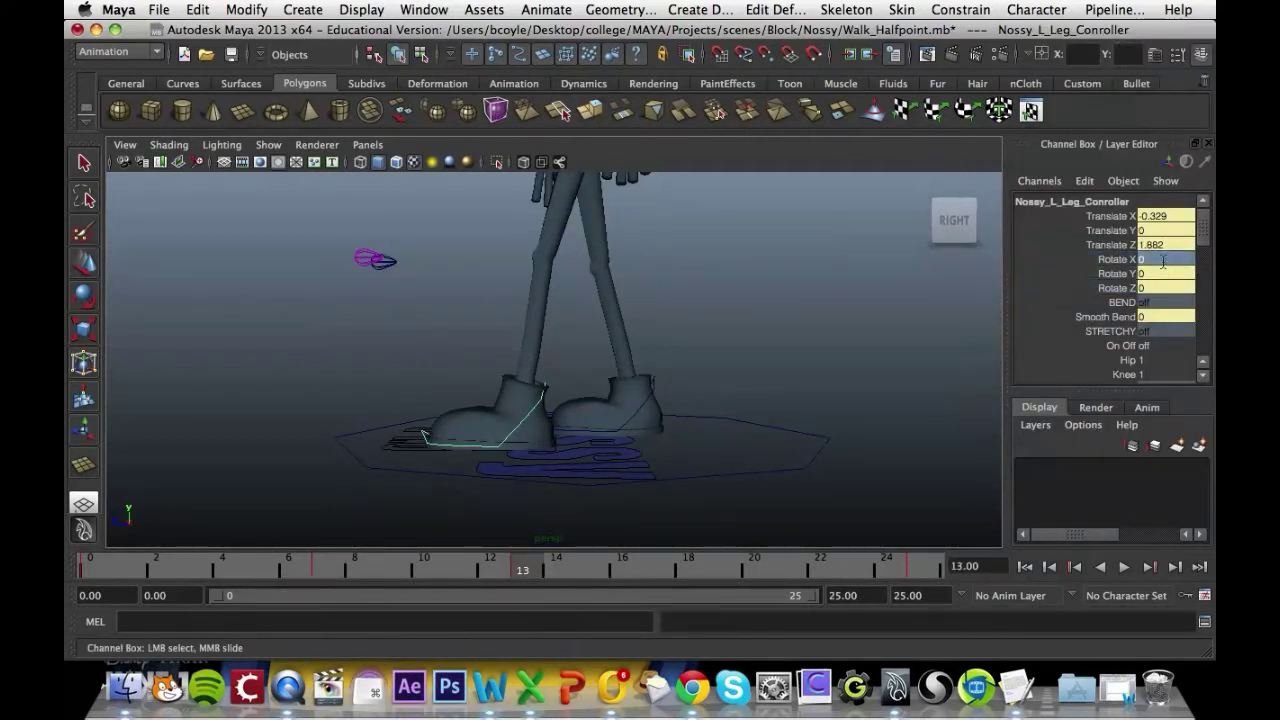
pyautogui.write('-17.5')
pyautogui.press('Return')
pyautogui.moveTo(1128, 260); pyautogui.dragTo(1130, 274)
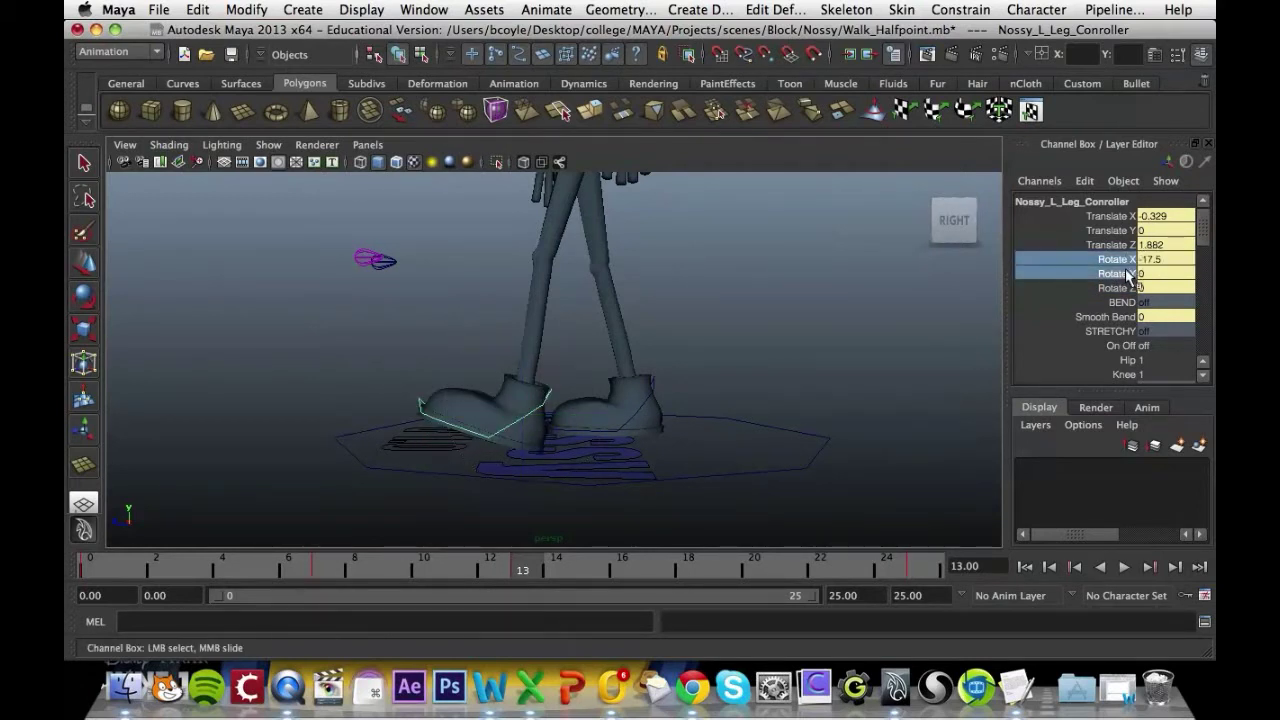
pyautogui.rightClick(1130, 265)
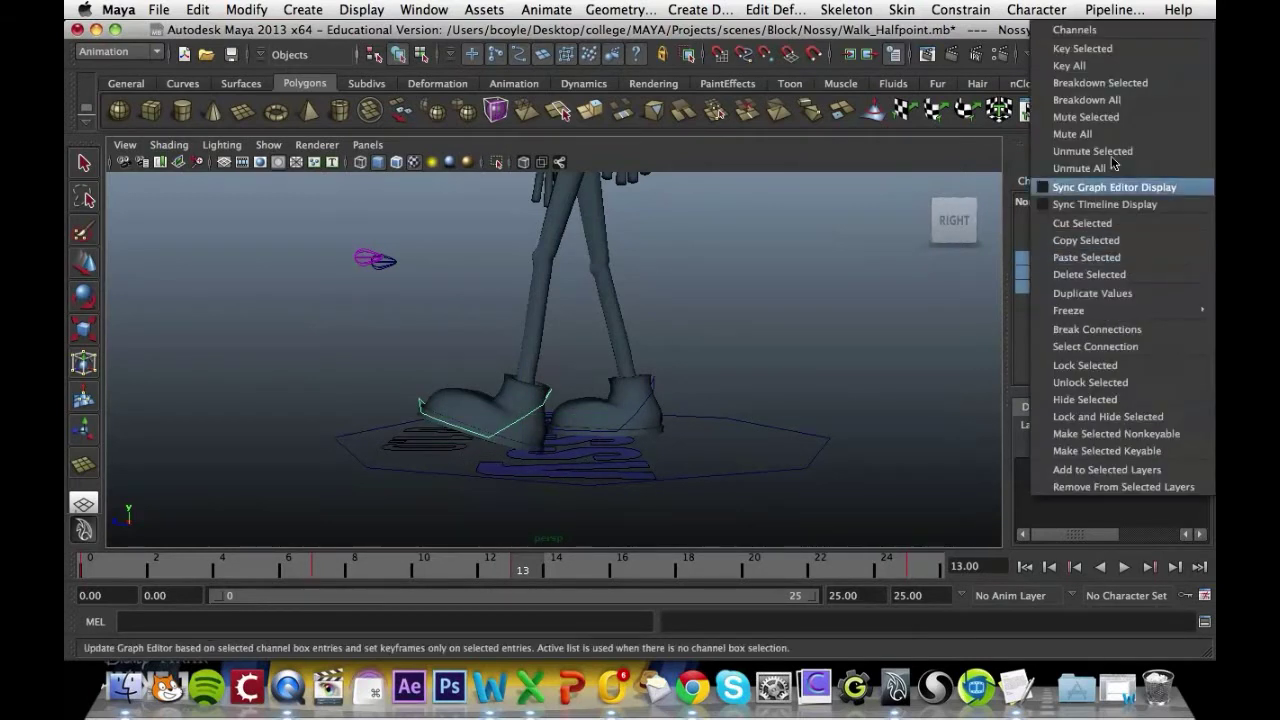
pyautogui.click(1106, 53)
# Key the left leg's Rotate X back to 0 at frame 15 and replay the walk
pyautogui.hotkey('alt', 'v')
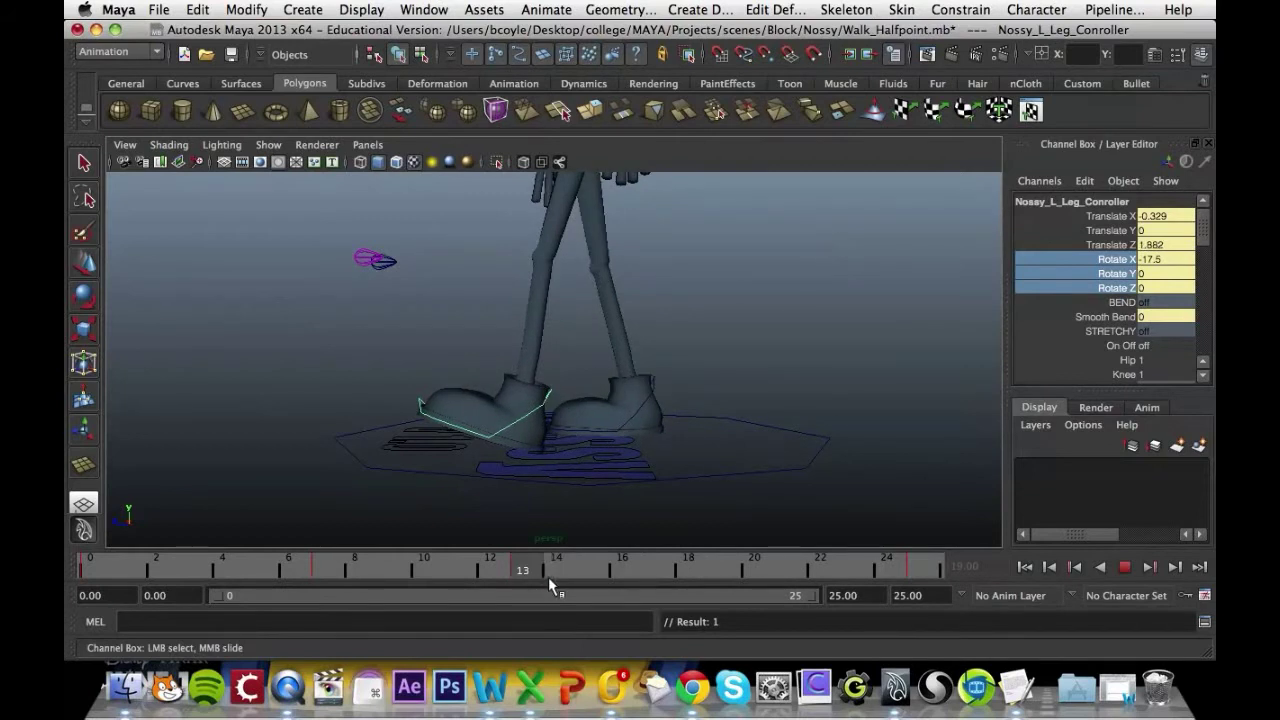
pyautogui.hotkey('alt', 'v')
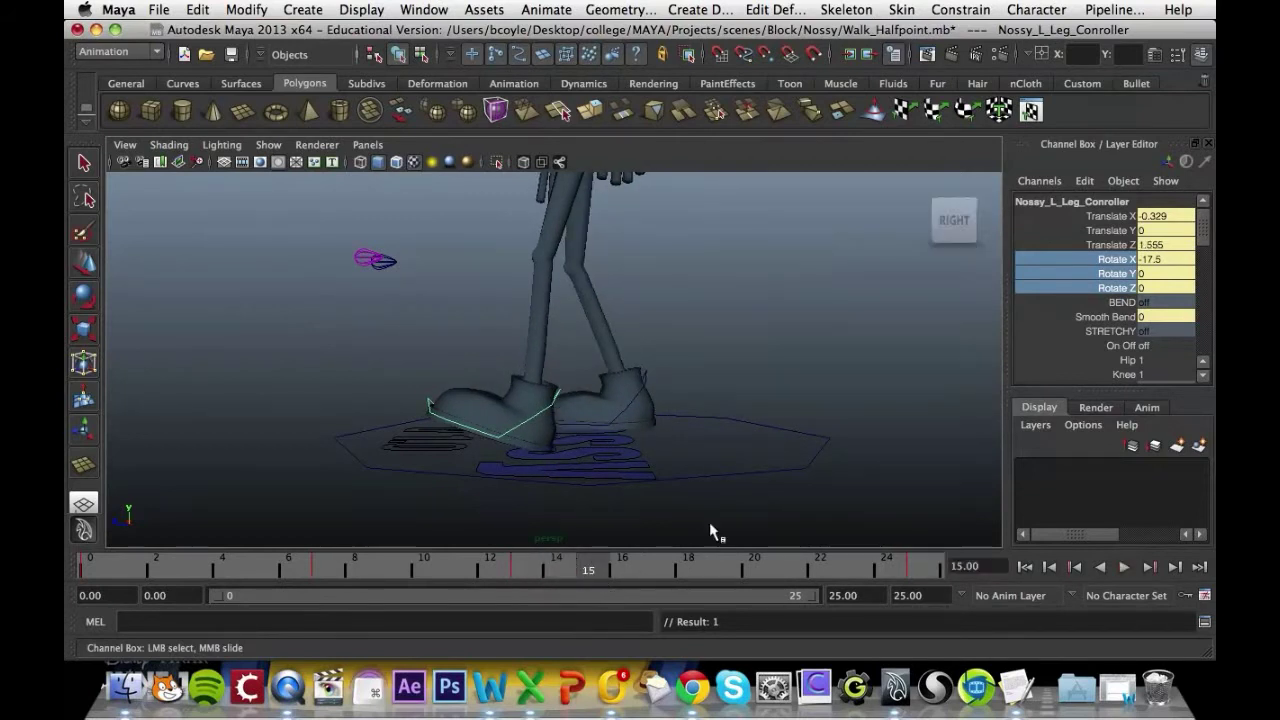
pyautogui.click(1177, 261)
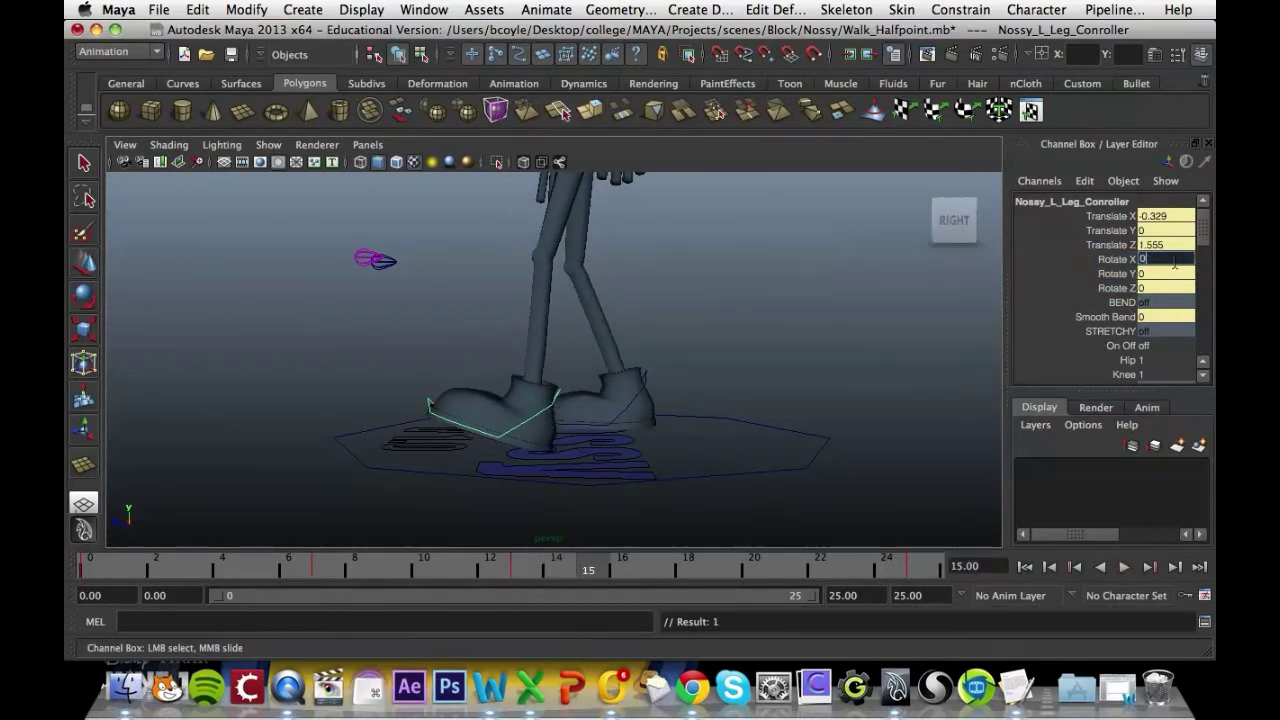
pyautogui.write('0')
pyautogui.press('Return')
pyautogui.rightClick(1128, 263)
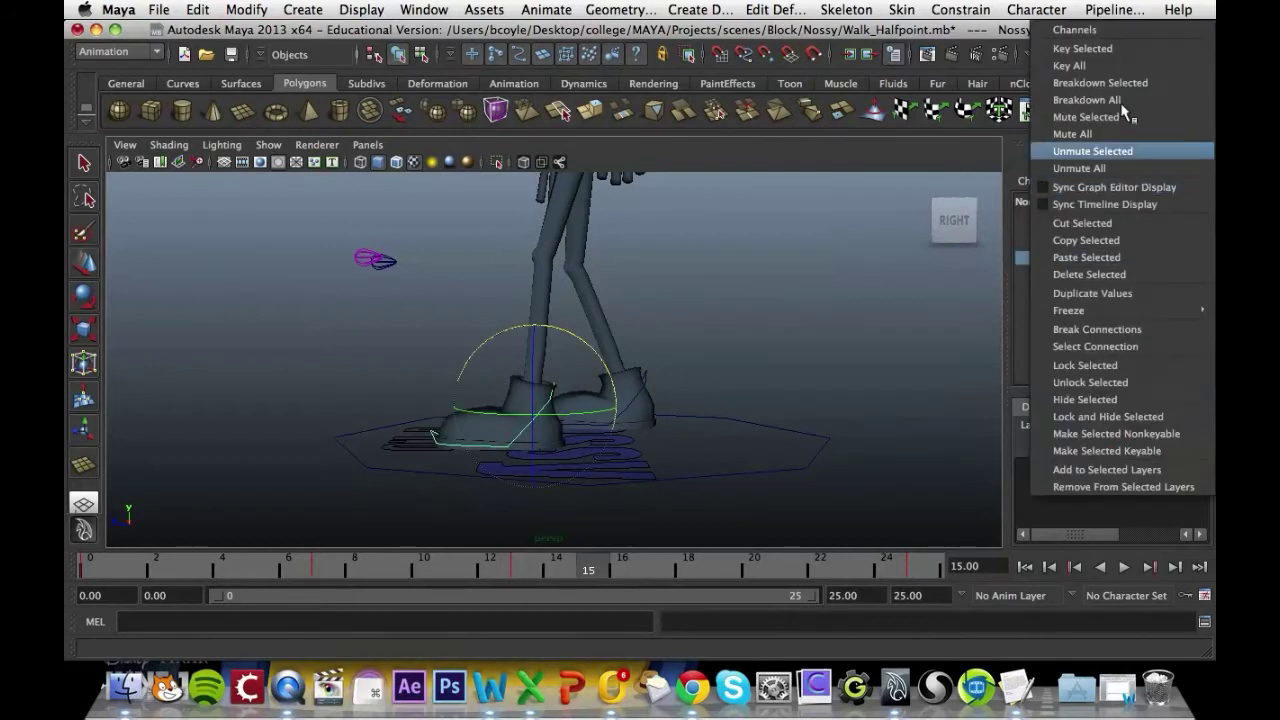
pyautogui.click(1100, 47)
pyautogui.hotkey('alt', 'v')
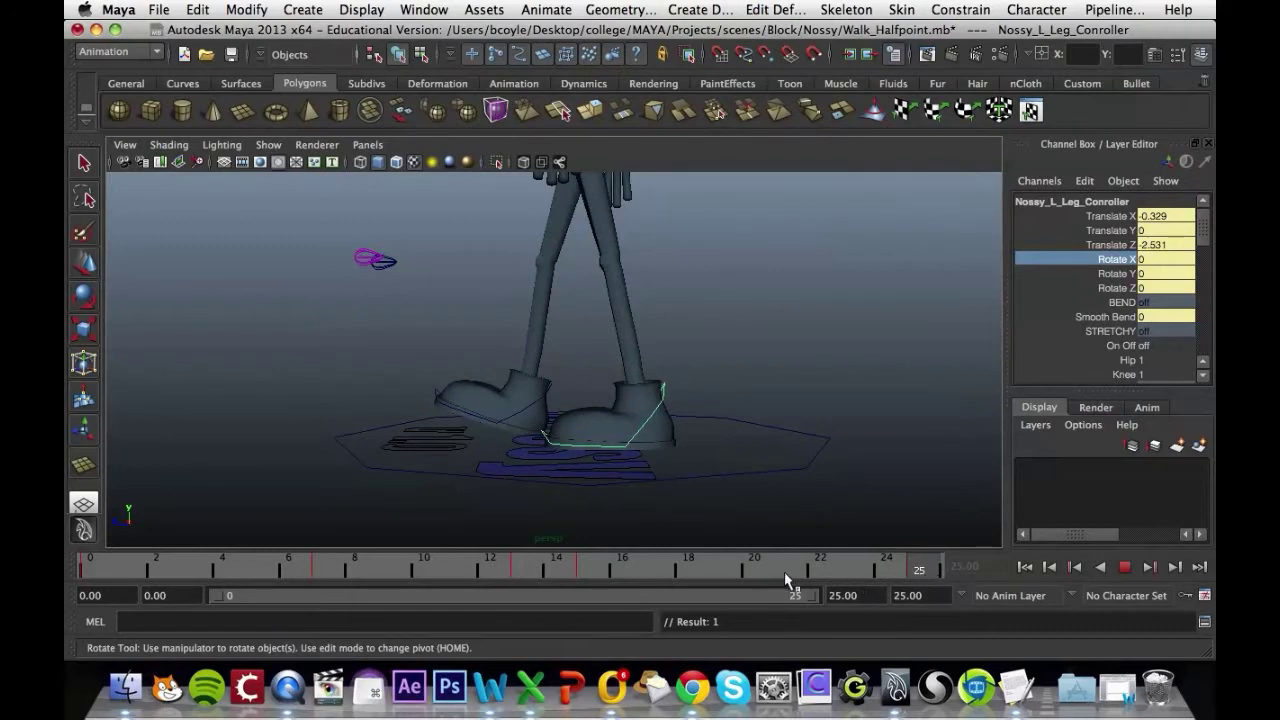
pyautogui.moveTo(787, 580); pyautogui.dragTo(84, 580)
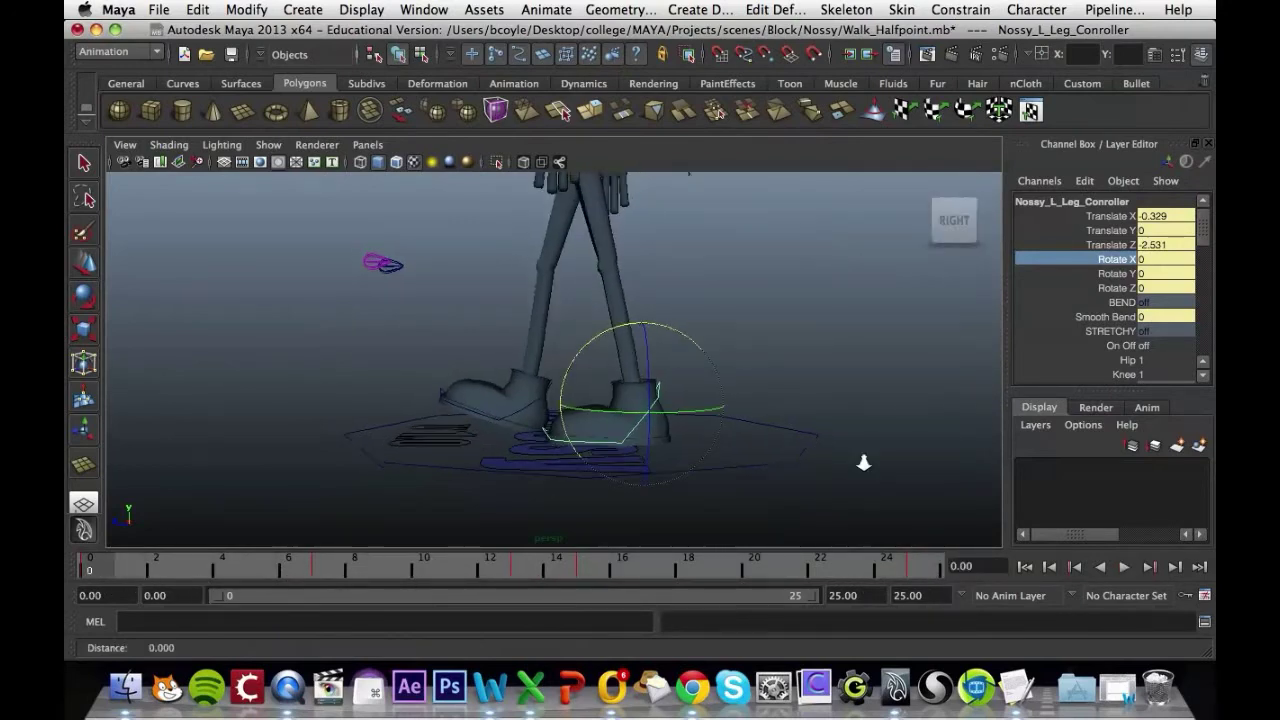
# Frame the character's head and select the head controller, undoing an accidental rotation
pyautogui.keyDown('alt'); pyautogui.moveTo(864, 462); pyautogui.dragTo(855, 287); pyautogui.keyUp('alt')
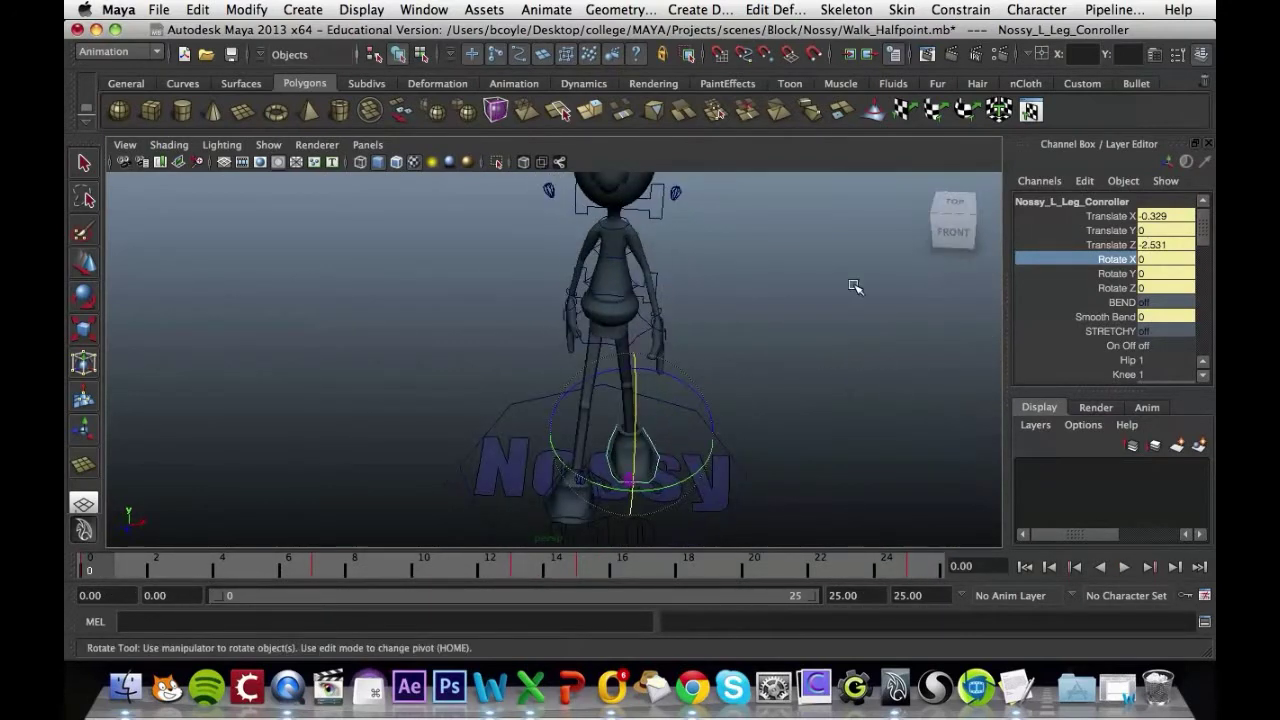
pyautogui.scroll(4, 803, 357)
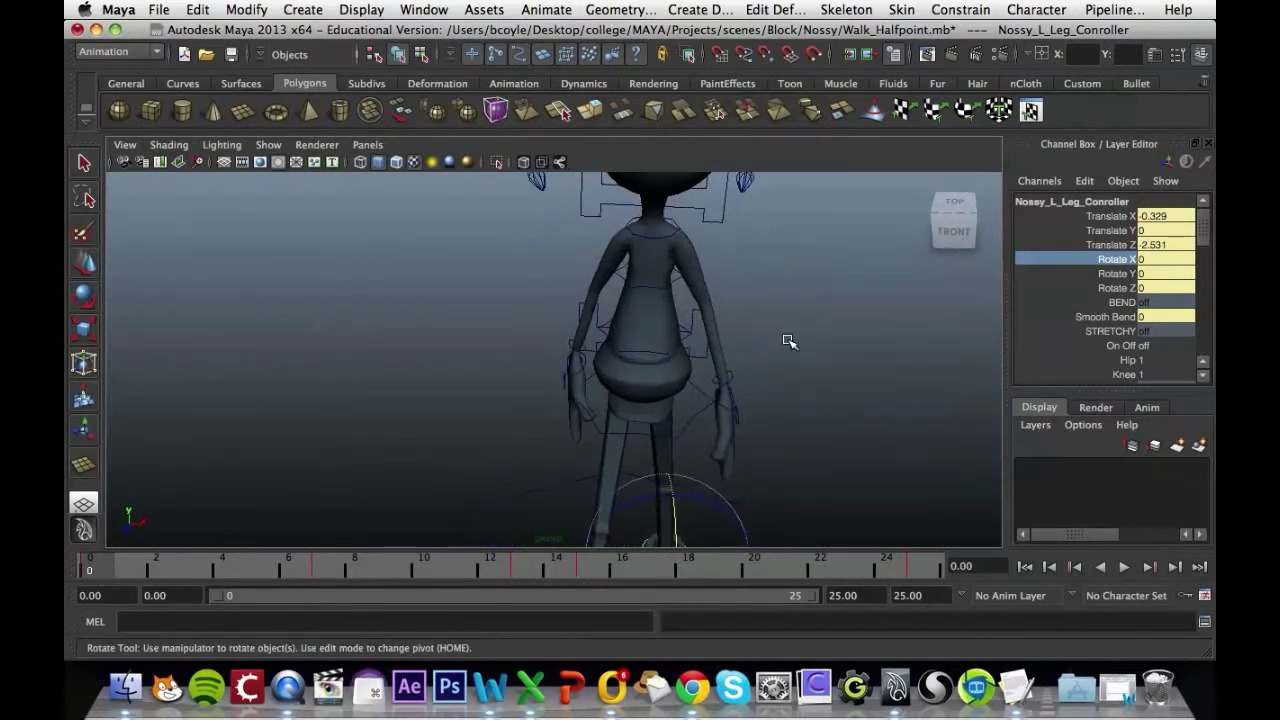
pyautogui.keyDown('alt'); pyautogui.moveTo(789, 342); pyautogui.dragTo(714, 423, button='middle'); pyautogui.keyUp('alt')
pyautogui.scroll(-2, 734, 329)
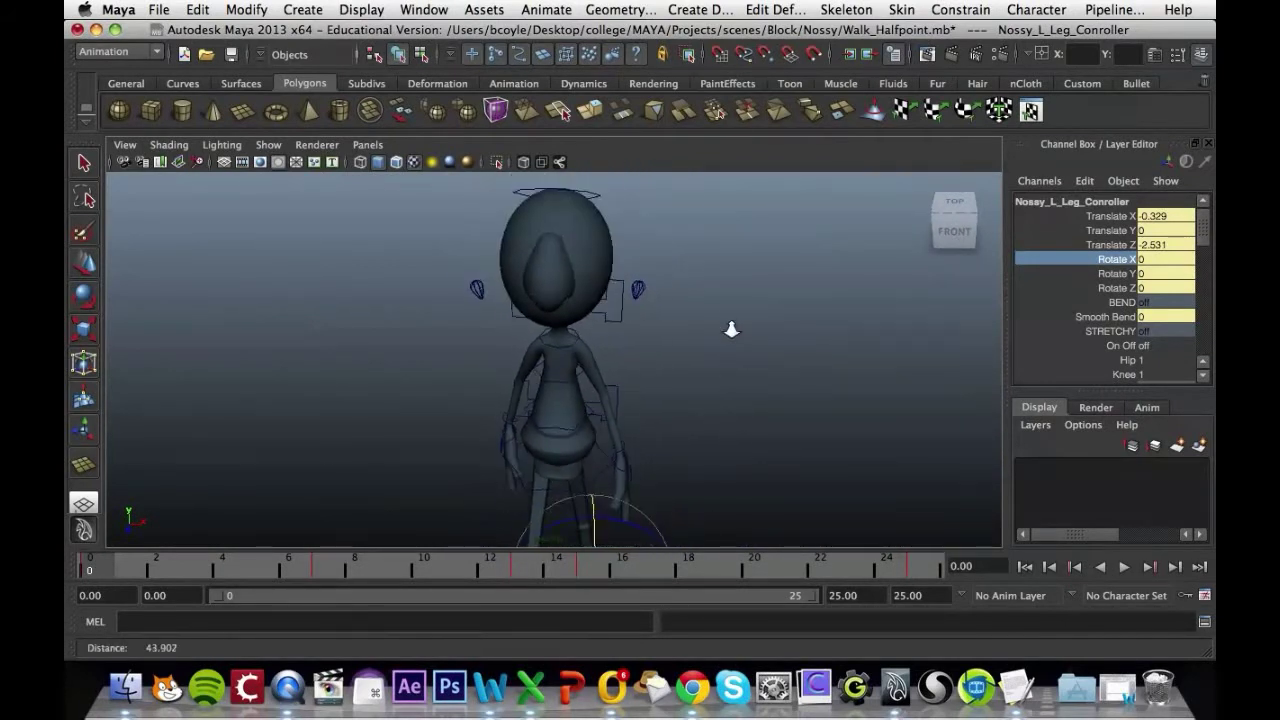
pyautogui.click(592, 204)
pyautogui.keyDown('alt'); pyautogui.moveTo(592, 204); pyautogui.dragTo(688, 255); pyautogui.keyUp('alt')
pyautogui.click(688, 255)
pyautogui.click(688, 251)
pyautogui.keyDown('alt'); pyautogui.moveTo(866, 386); pyautogui.dragTo(655, 327); pyautogui.keyUp('alt')
pyautogui.hotkey('ctrl', 'z')
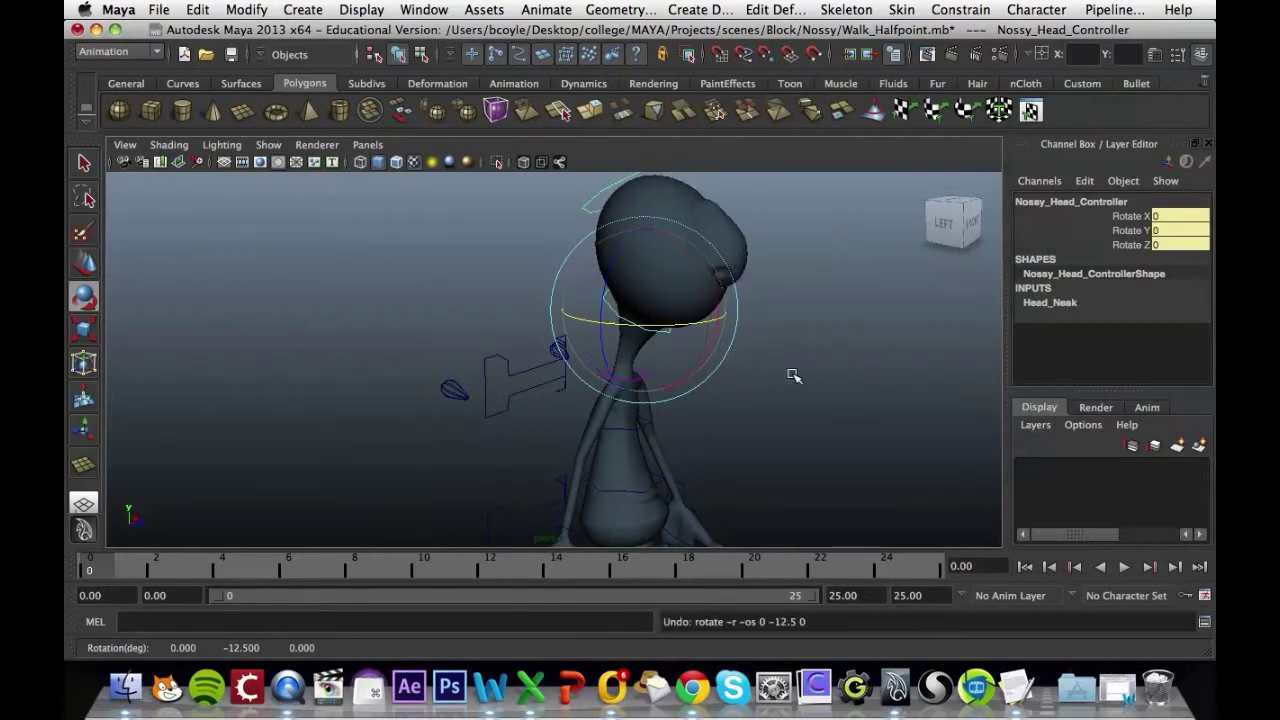
pyautogui.keyDown('alt'); pyautogui.moveTo(793, 375); pyautogui.dragTo(789, 466); pyautogui.keyUp('alt')
pyautogui.keyDown('alt'); pyautogui.moveTo(786, 494); pyautogui.dragTo(802, 360, button='middle'); pyautogui.keyUp('alt')
pyautogui.moveTo(100, 565)
pyautogui.mouseDown()
pyautogui.moveTo(590, 565)
pyautogui.moveTo(84, 568)
pyautogui.mouseUp()
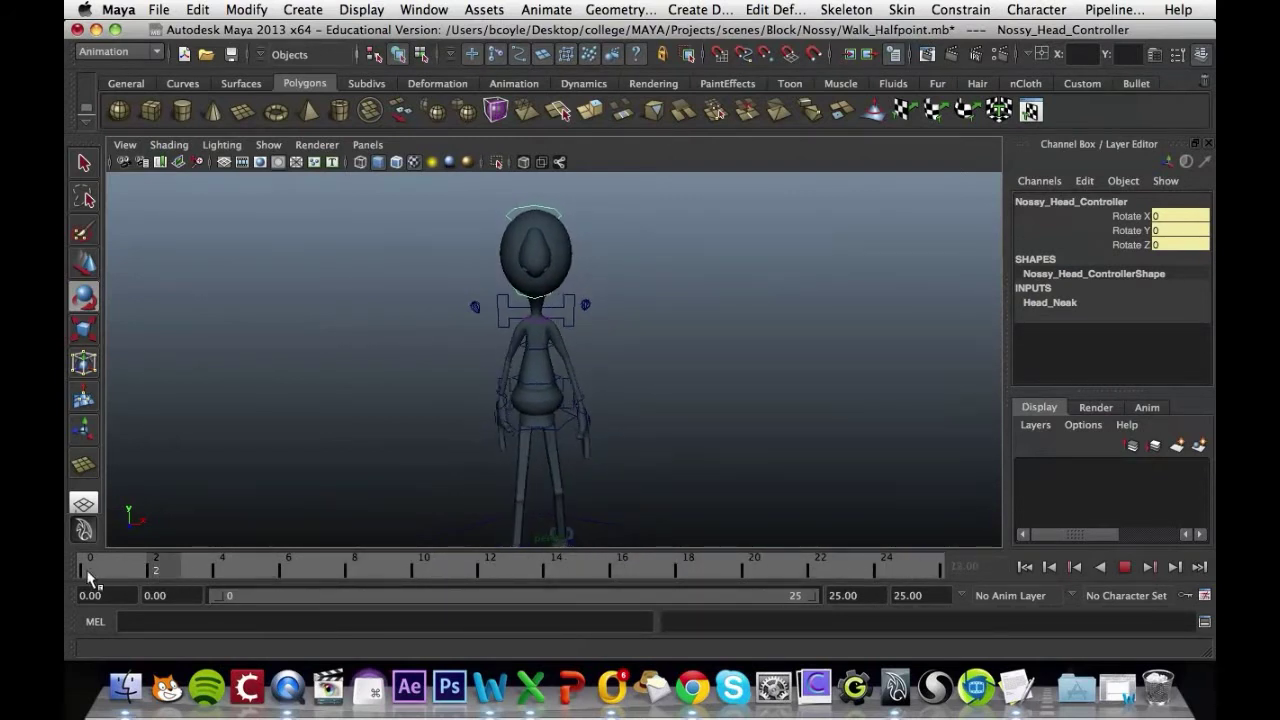
# Turn the head controller around Y to 7.5 and key its rotation at frame 0
pyautogui.press('e')
pyautogui.keyDown('alt'); pyautogui.moveTo(766, 327); pyautogui.dragTo(749, 374); pyautogui.keyUp('alt')
pyautogui.keyDown('alt'); pyautogui.moveTo(786, 286); pyautogui.dragTo(903, 349); pyautogui.keyUp('alt')
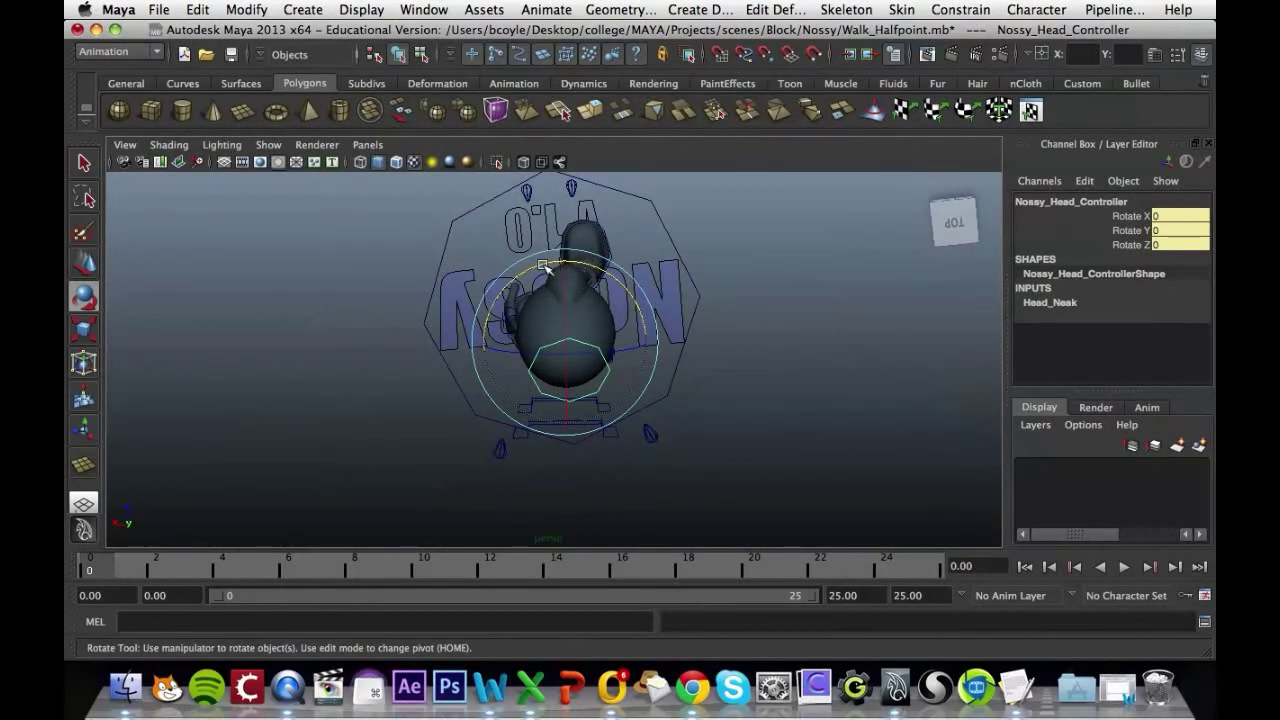
pyautogui.moveTo(543, 267); pyautogui.dragTo(536, 268)
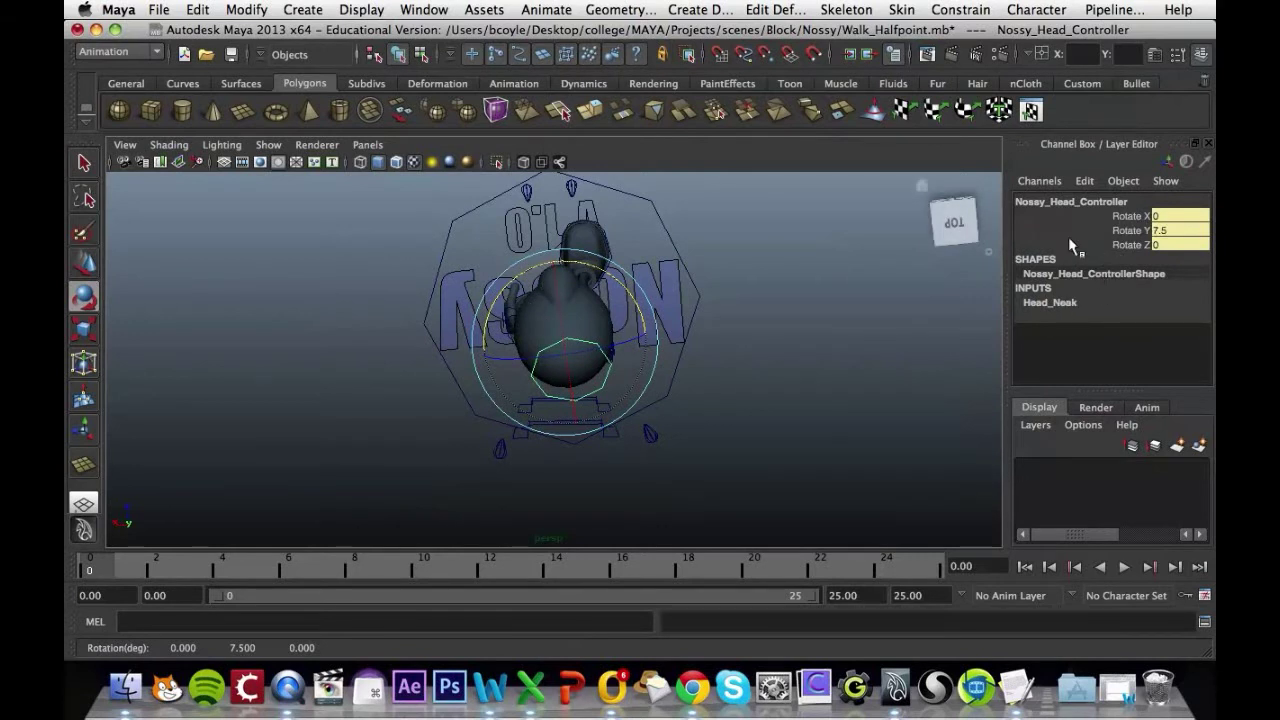
pyautogui.moveTo(1128, 216); pyautogui.dragTo(1132, 245)
pyautogui.rightClick(1134, 245)
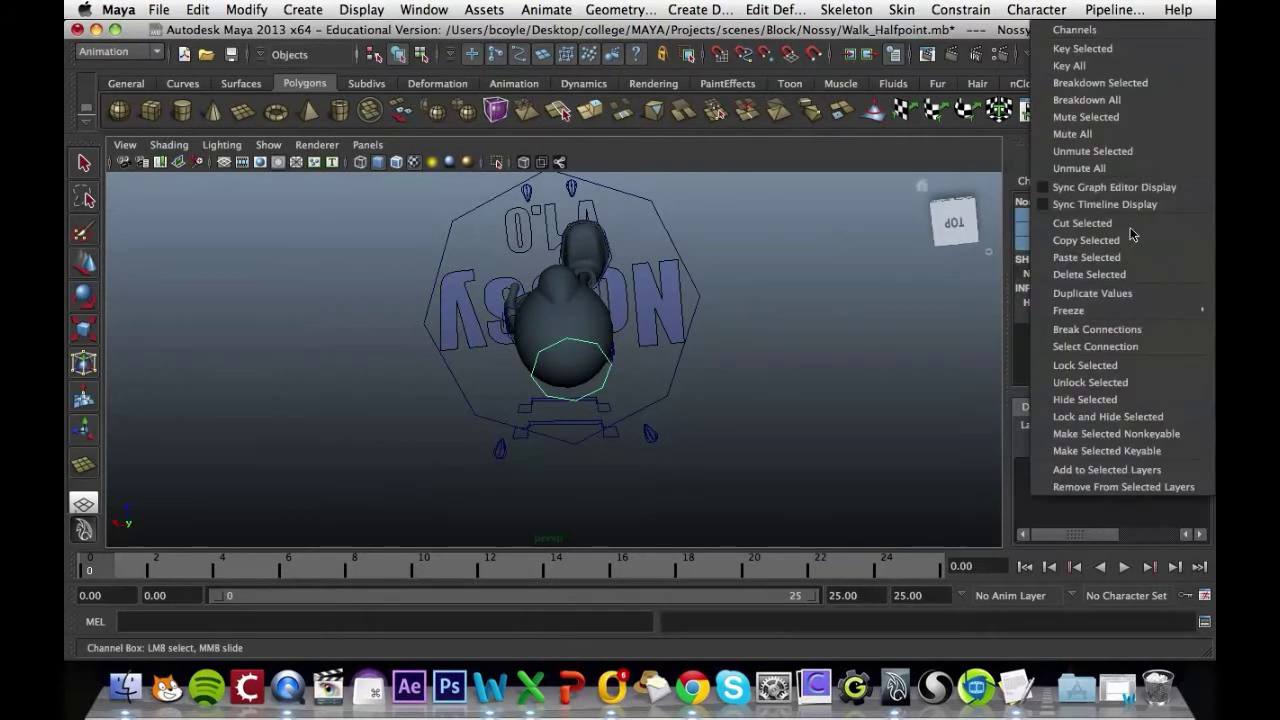
pyautogui.click(1105, 50)
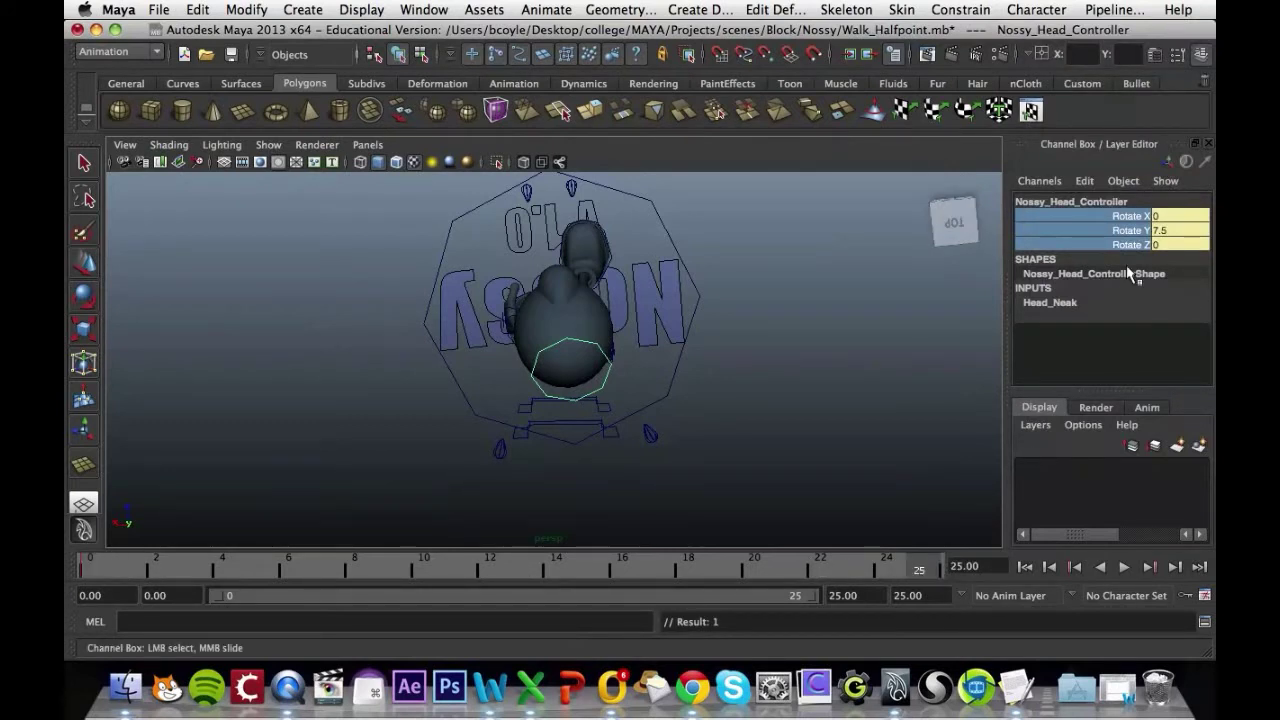
pyautogui.moveTo(1133, 228); pyautogui.dragTo(1105, 48, button='right')
# Set the head's Rotate Y to 0 and key it at frame 7
pyautogui.hotkey('alt', 'v')
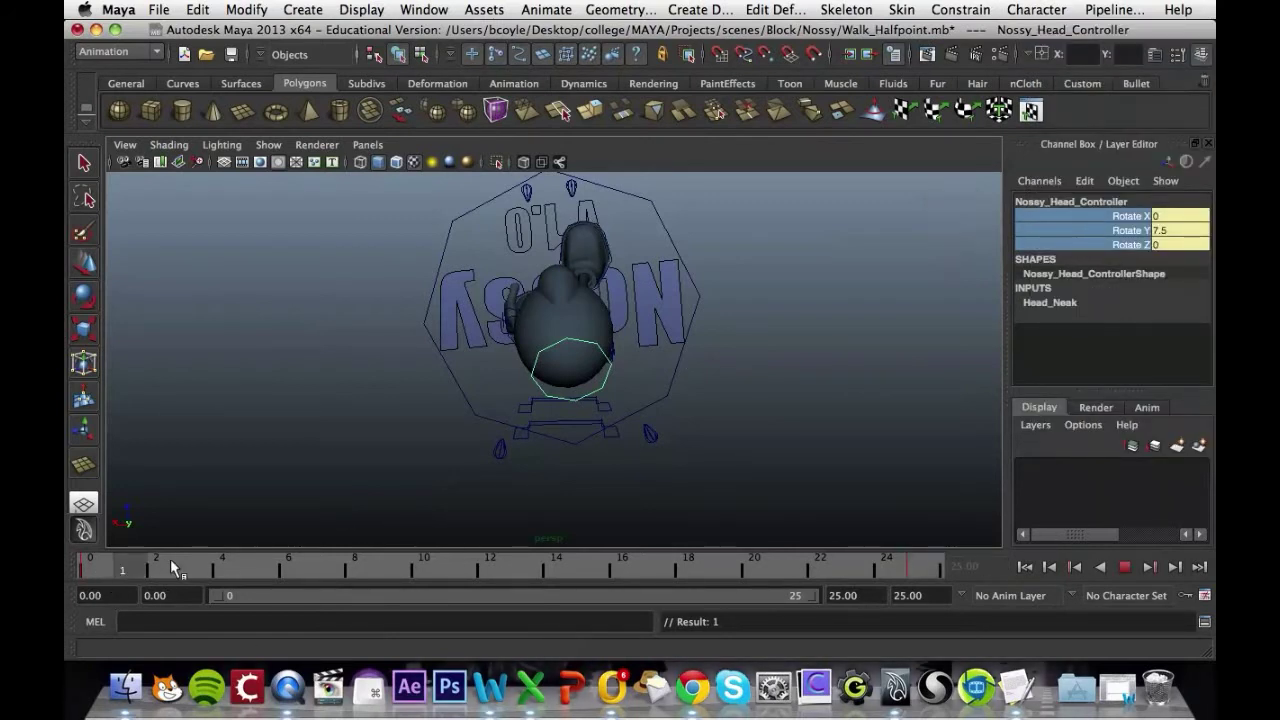
pyautogui.moveTo(272, 572); pyautogui.dragTo(329, 580)
pyautogui.keyDown('alt'); pyautogui.moveTo(651, 337); pyautogui.dragTo(736, 306); pyautogui.keyUp('alt')
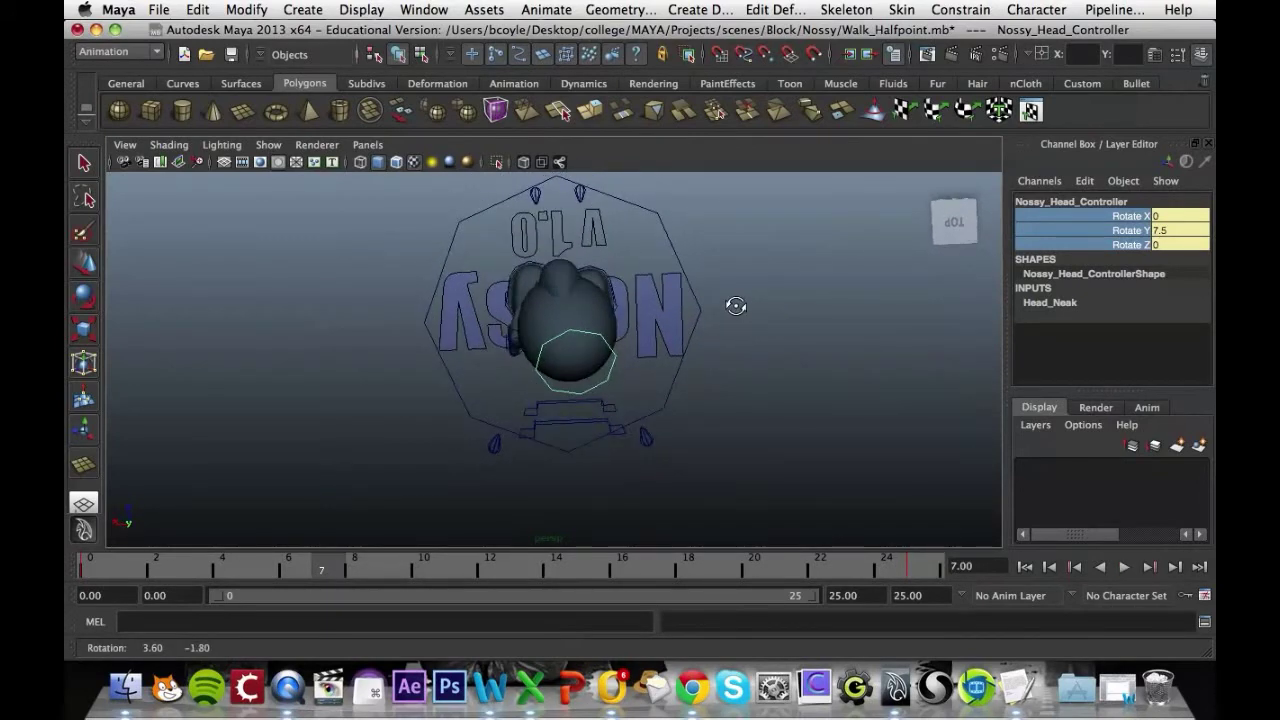
pyautogui.press('e')
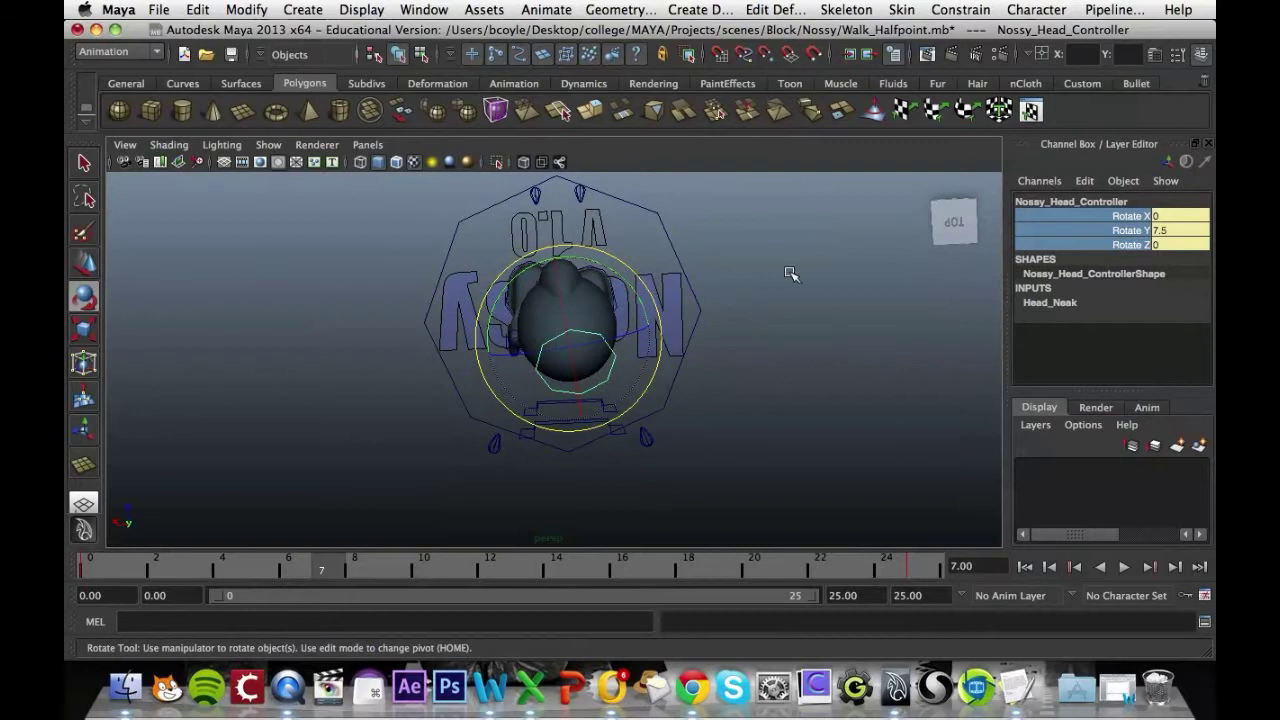
pyautogui.click(1165, 230)
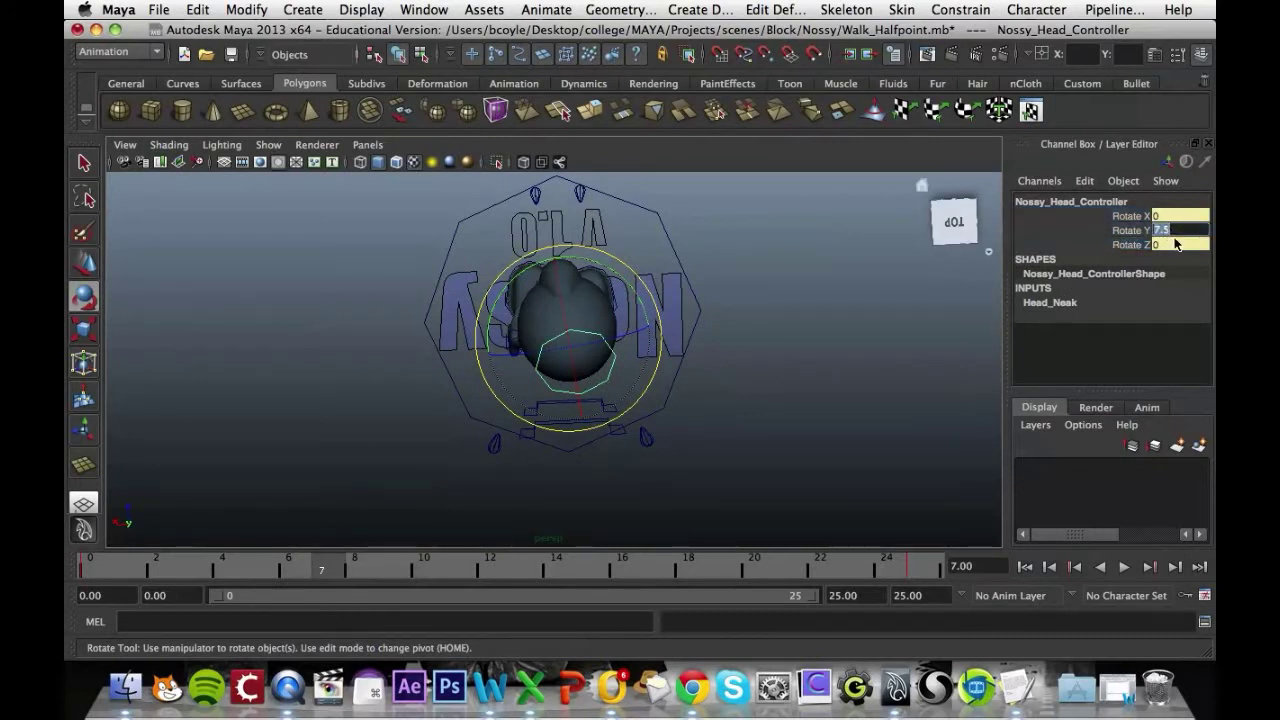
pyautogui.press('Return')
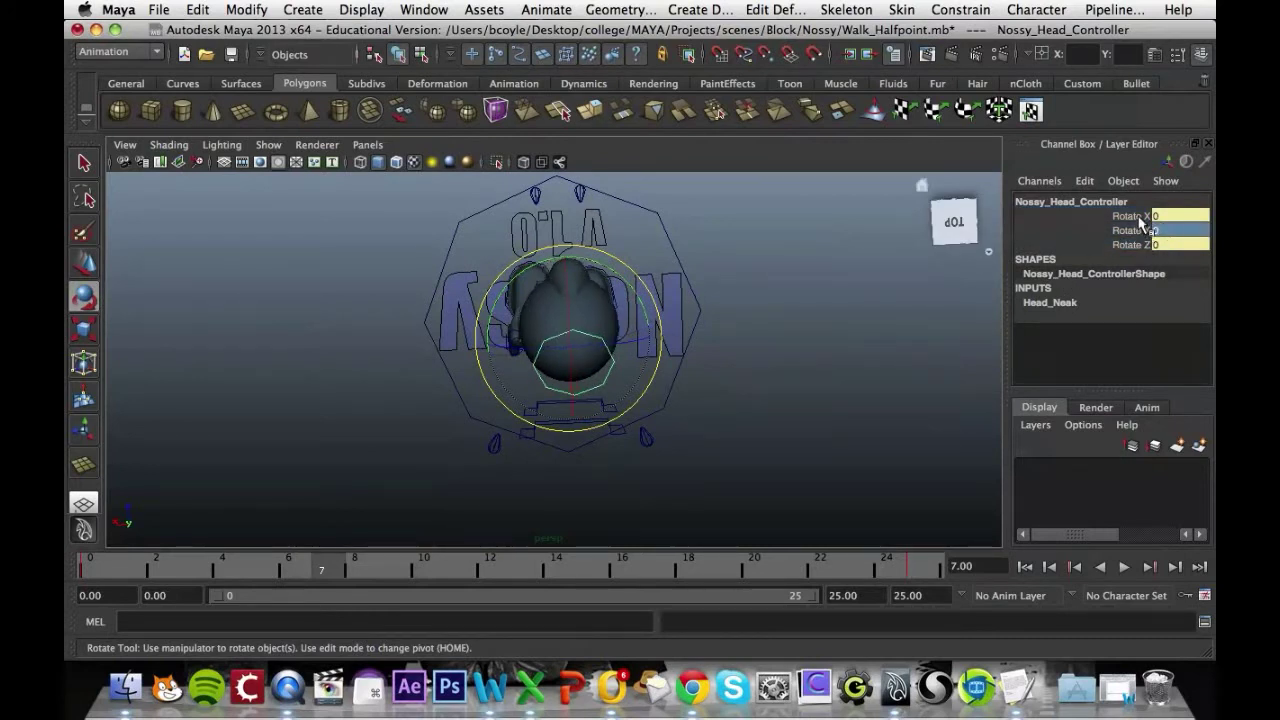
pyautogui.rightClick(1140, 234)
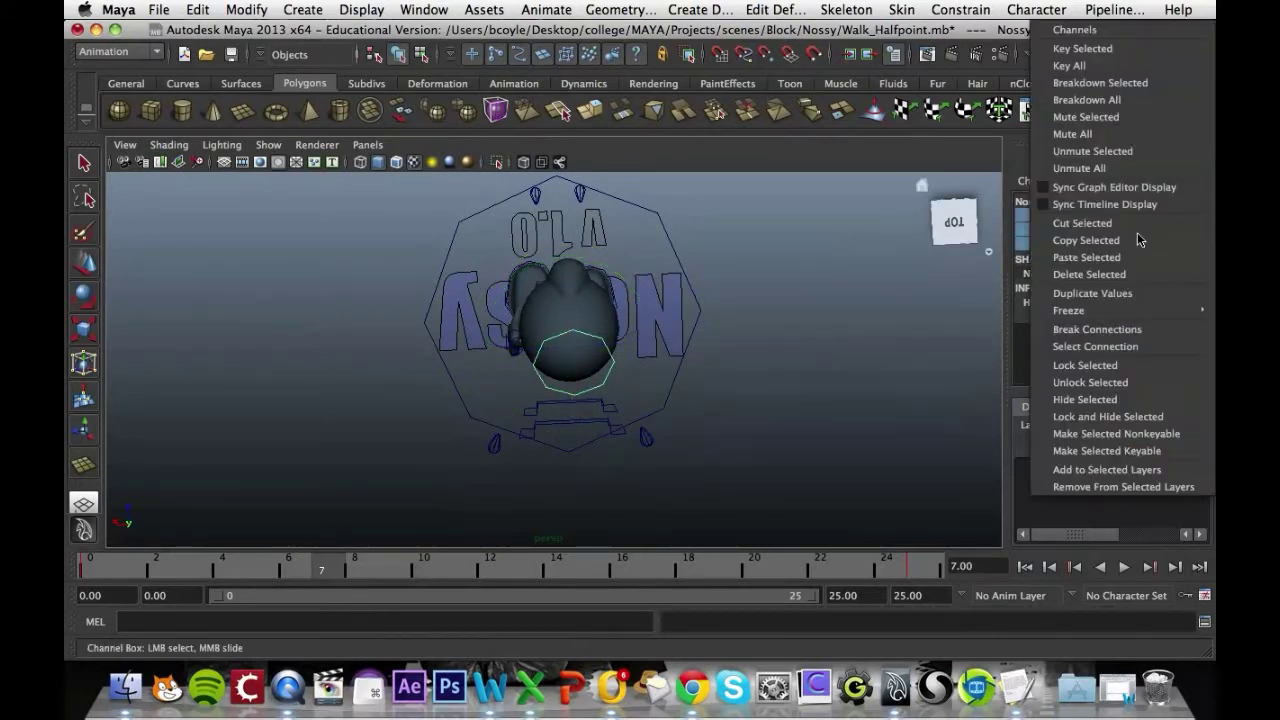
pyautogui.click(1122, 62)
# Scrub through frames 10 to 24 and back to 0 to review the head turn
pyautogui.moveTo(340, 572); pyautogui.dragTo(440, 570)
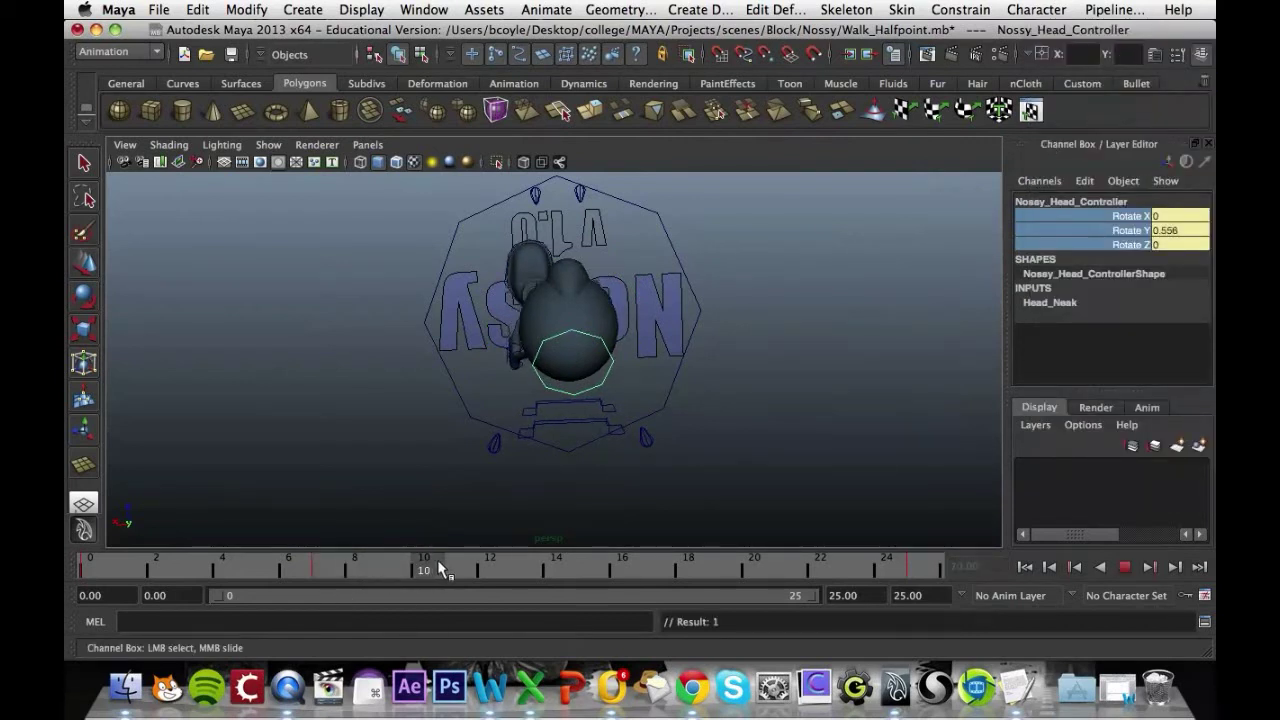
pyautogui.moveTo(698, 378)
pyautogui.keyDown('alt'); pyautogui.mouseDown()
pyautogui.moveTo(700, 391)
pyautogui.moveTo(706, 379)
pyautogui.mouseUp(); pyautogui.keyUp('alt')
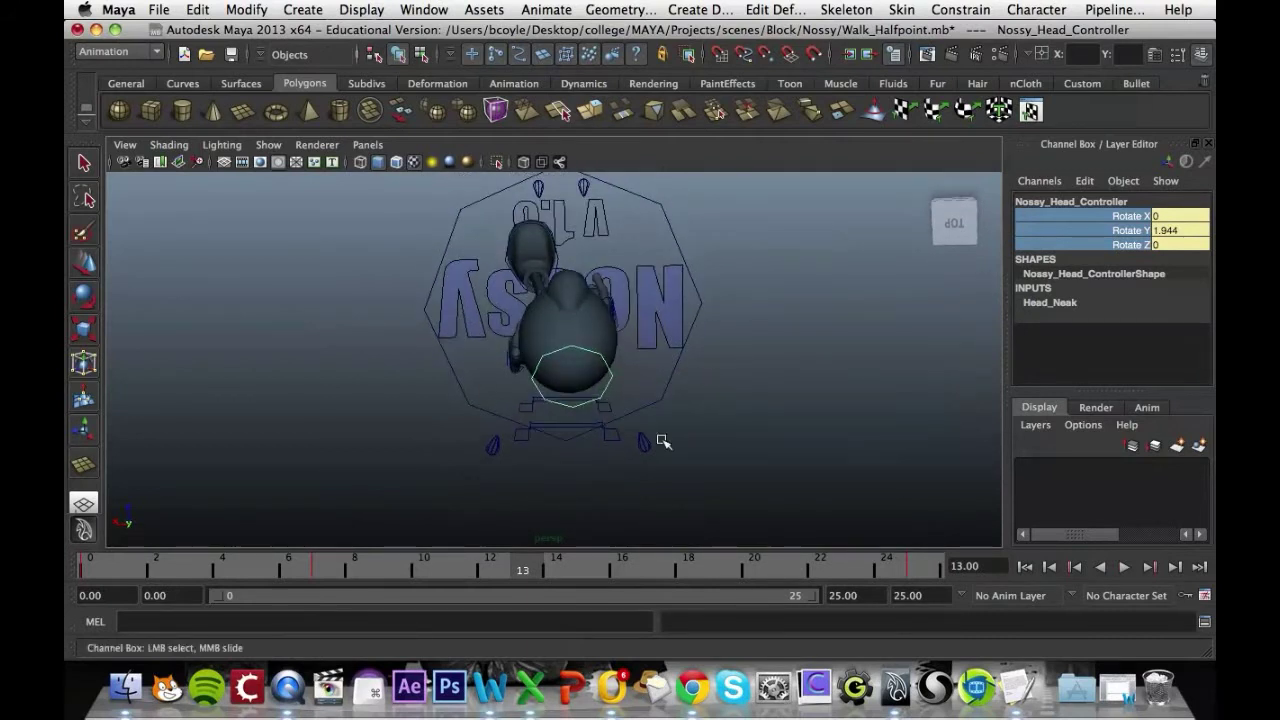
pyautogui.moveTo(530, 580); pyautogui.dragTo(886, 577)
pyautogui.keyDown('alt'); pyautogui.moveTo(775, 370); pyautogui.dragTo(371, 331); pyautogui.keyUp('alt')
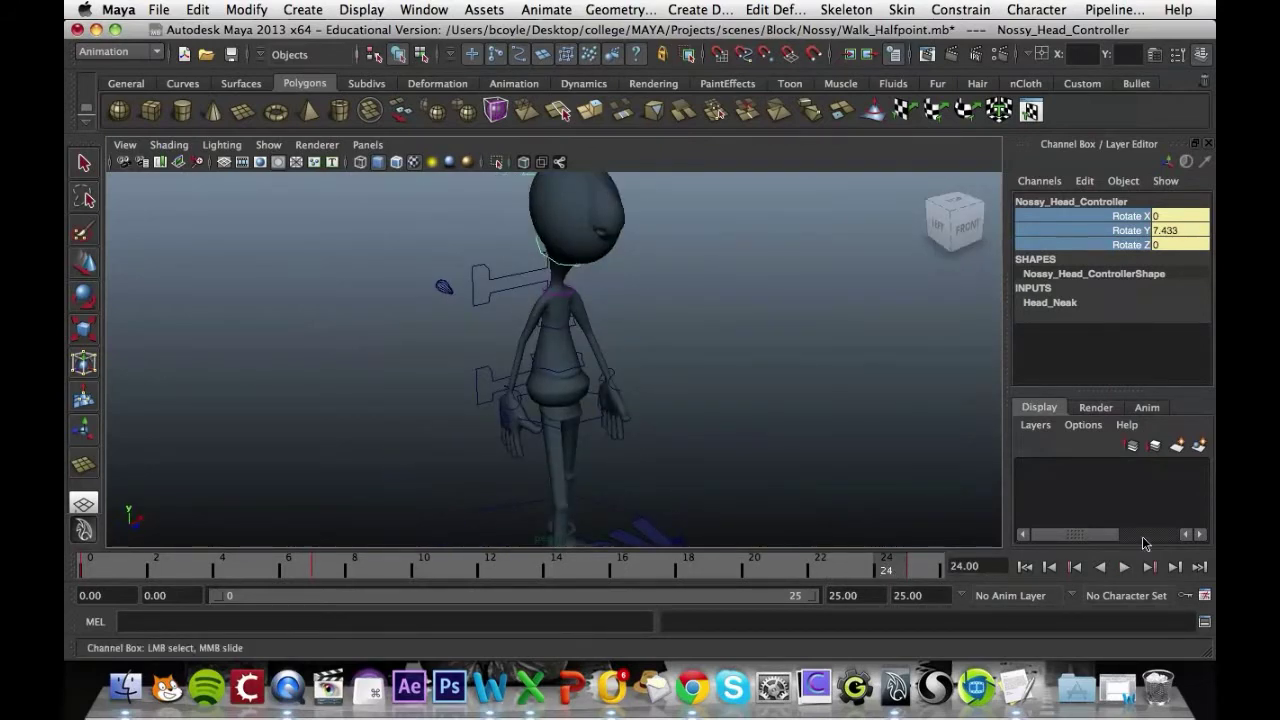
pyautogui.moveTo(818, 570); pyautogui.dragTo(84, 571)
pyautogui.keyDown('alt'); pyautogui.moveTo(472, 466); pyautogui.dragTo(840, 420); pyautogui.keyUp('alt')
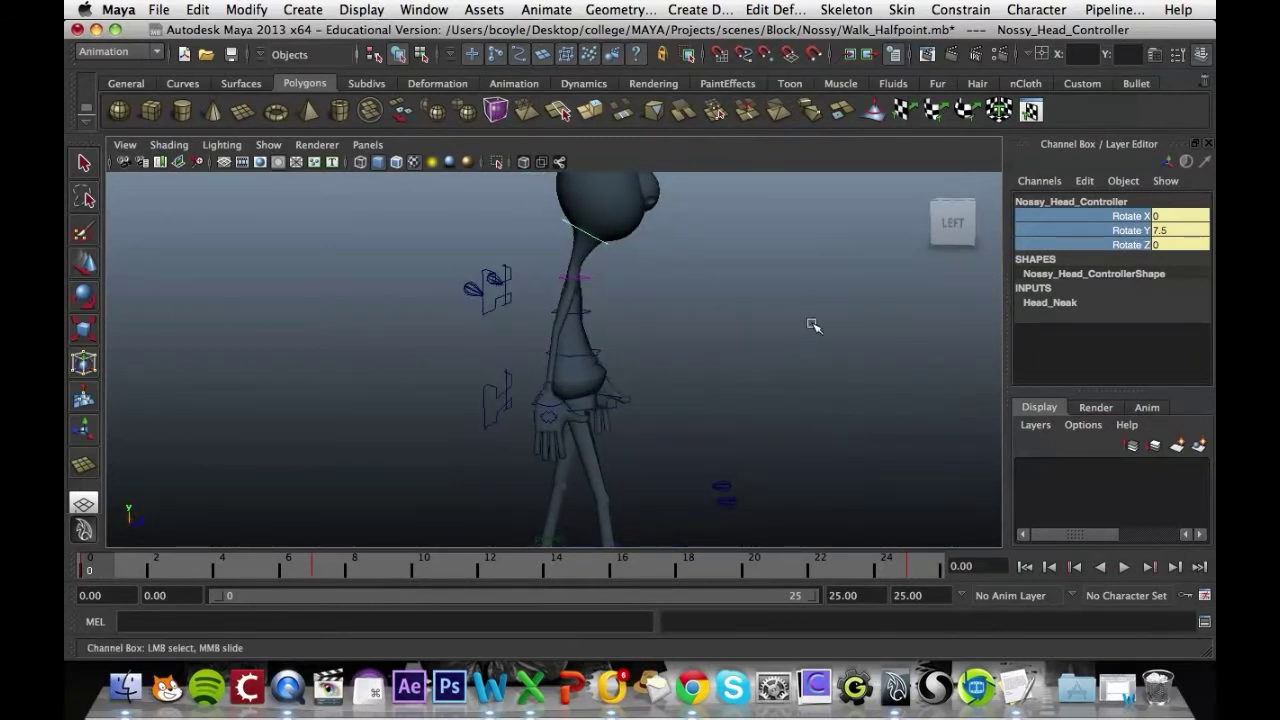
pyautogui.scroll(2, 596, 404)
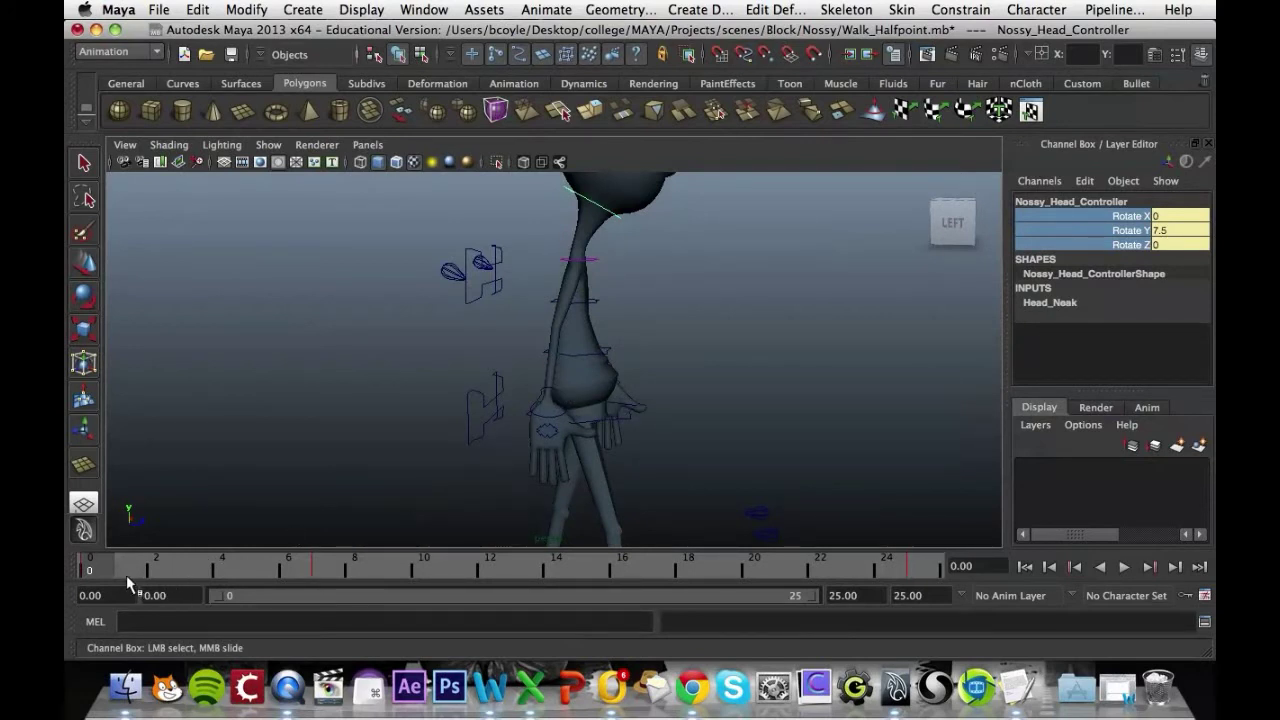
# Select the right hand controller and key its rotation at frame 0 with Rotate Y -15
pyautogui.moveTo(112, 566); pyautogui.dragTo(82, 568)
pyautogui.click(558, 403)
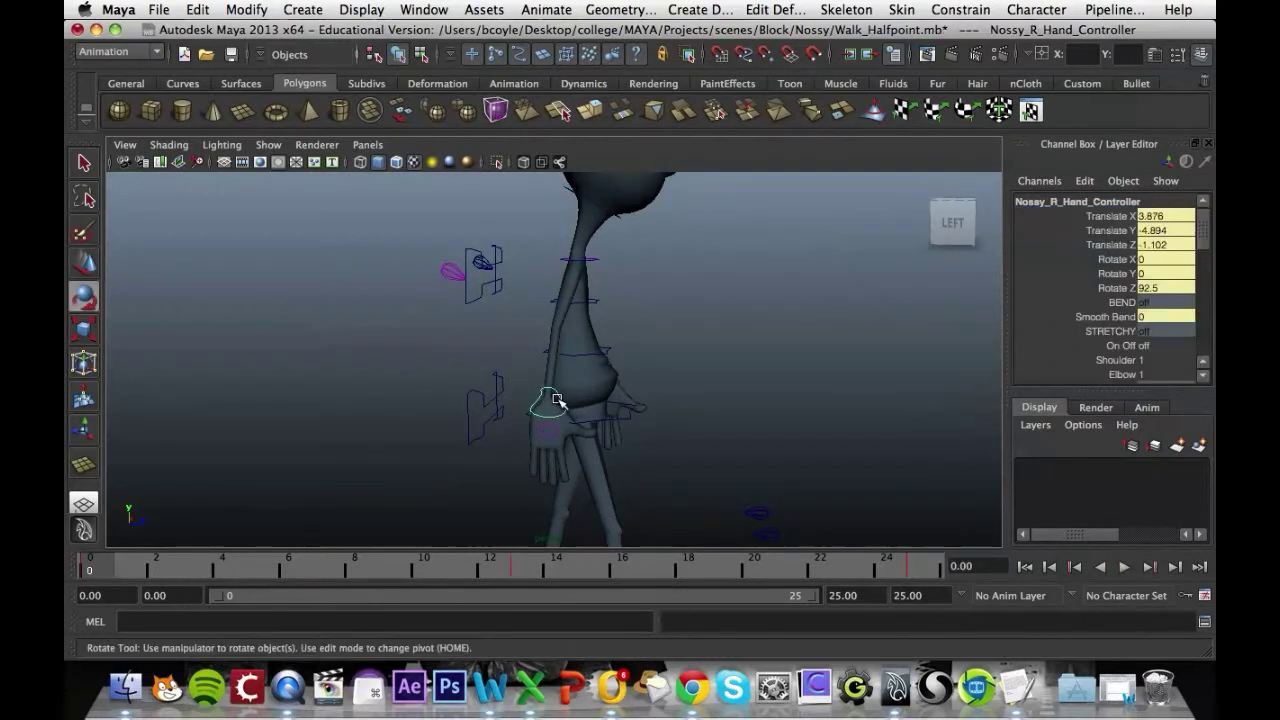
pyautogui.press('e')
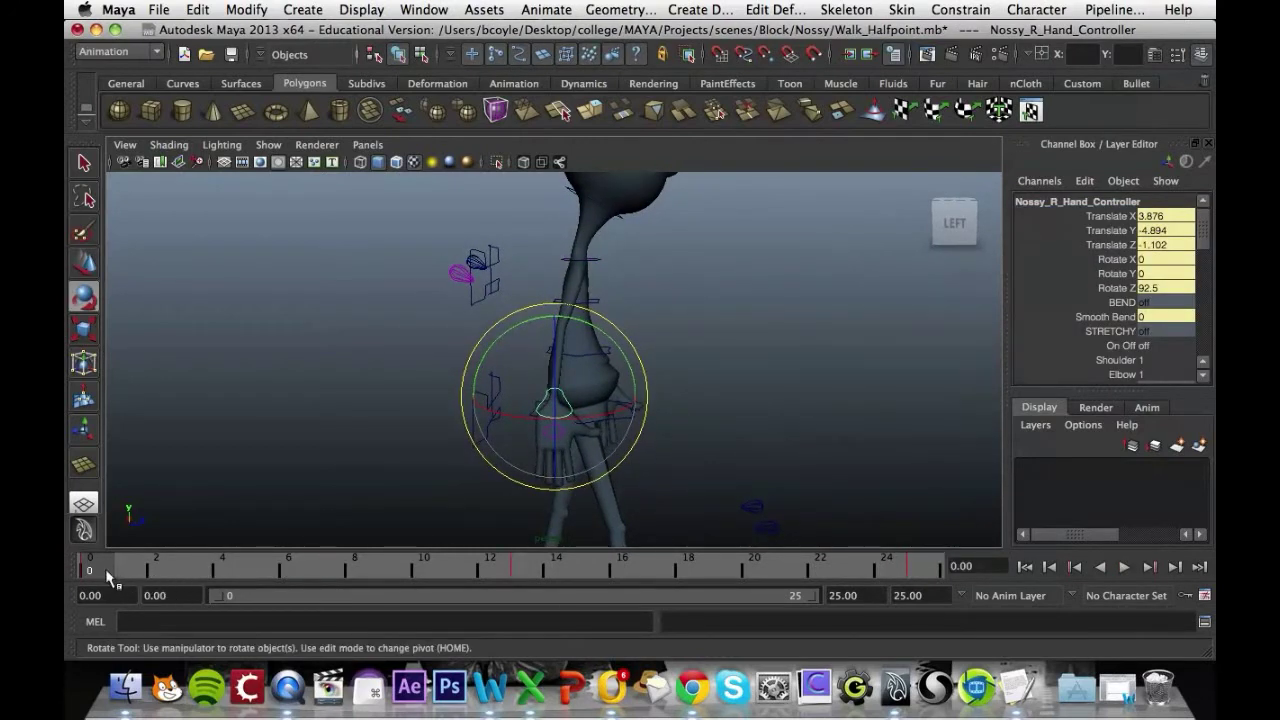
pyautogui.hotkey('alt', 'v')
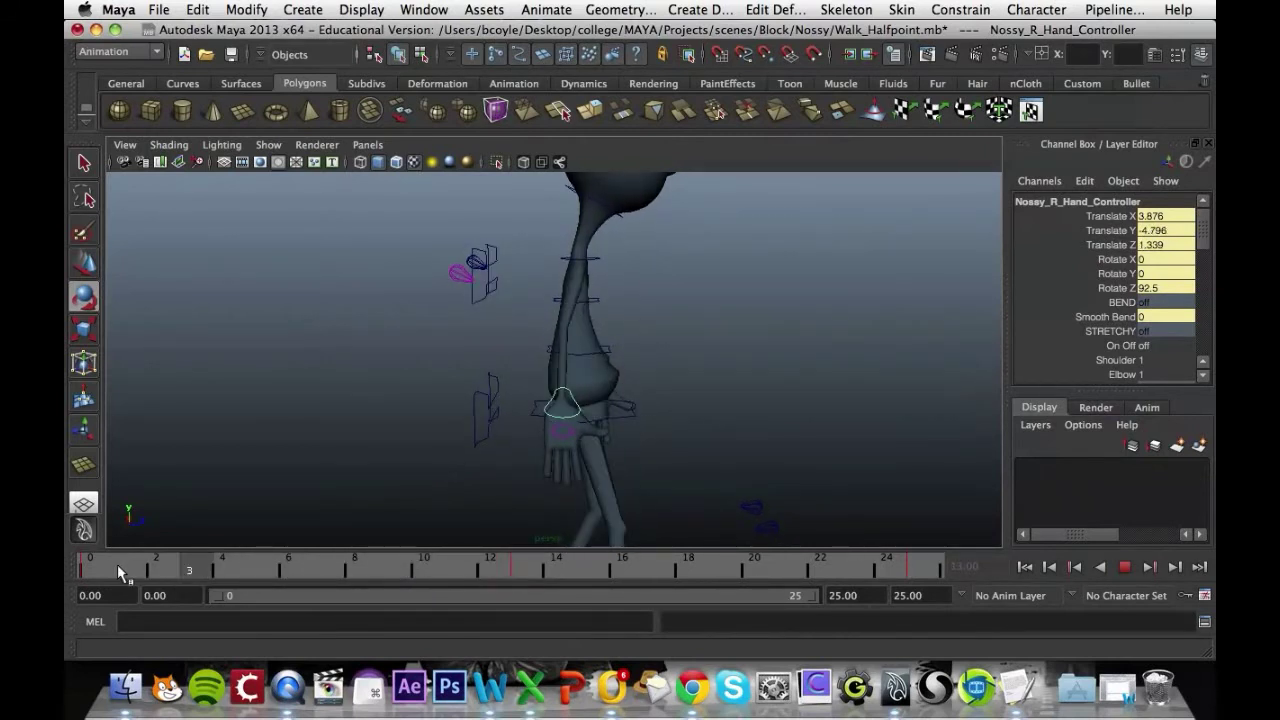
pyautogui.hotkey('alt', 'v')
pyautogui.keyDown('alt'); pyautogui.moveTo(820, 360); pyautogui.dragTo(768, 293); pyautogui.keyUp('alt')
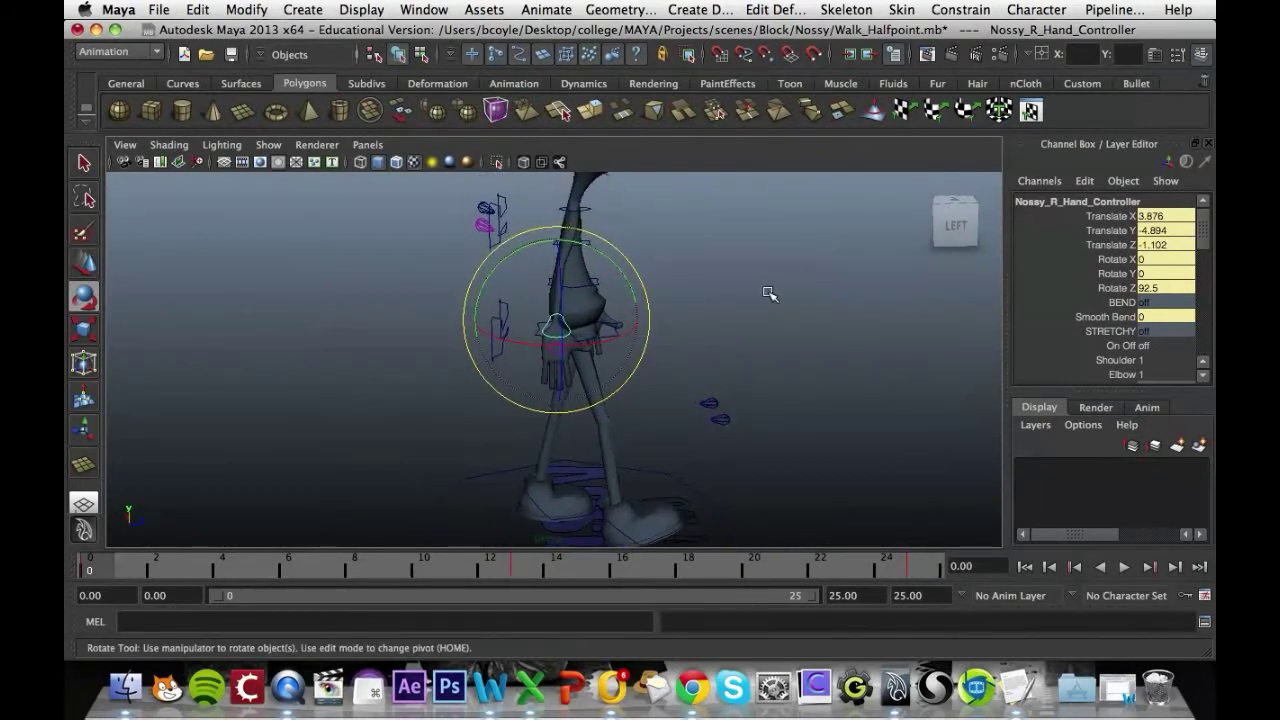
pyautogui.moveTo(584, 245); pyautogui.dragTo(593, 246)
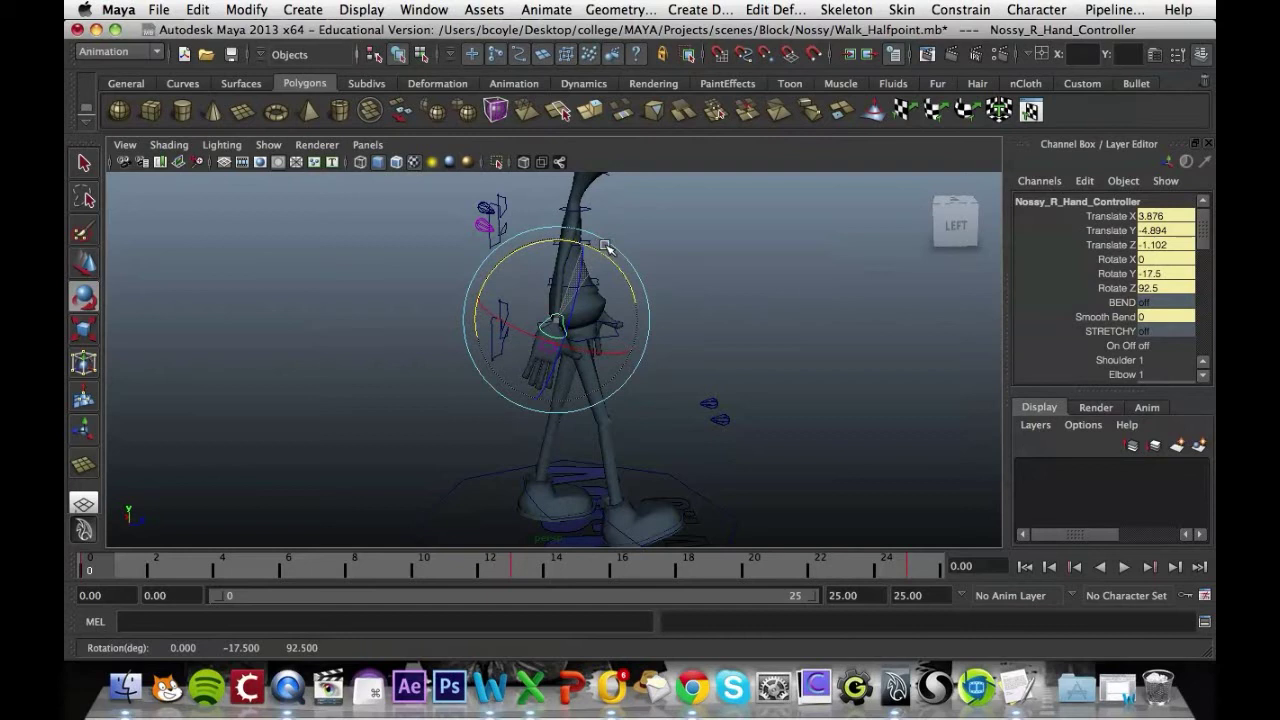
pyautogui.moveTo(606, 246); pyautogui.dragTo(604, 245)
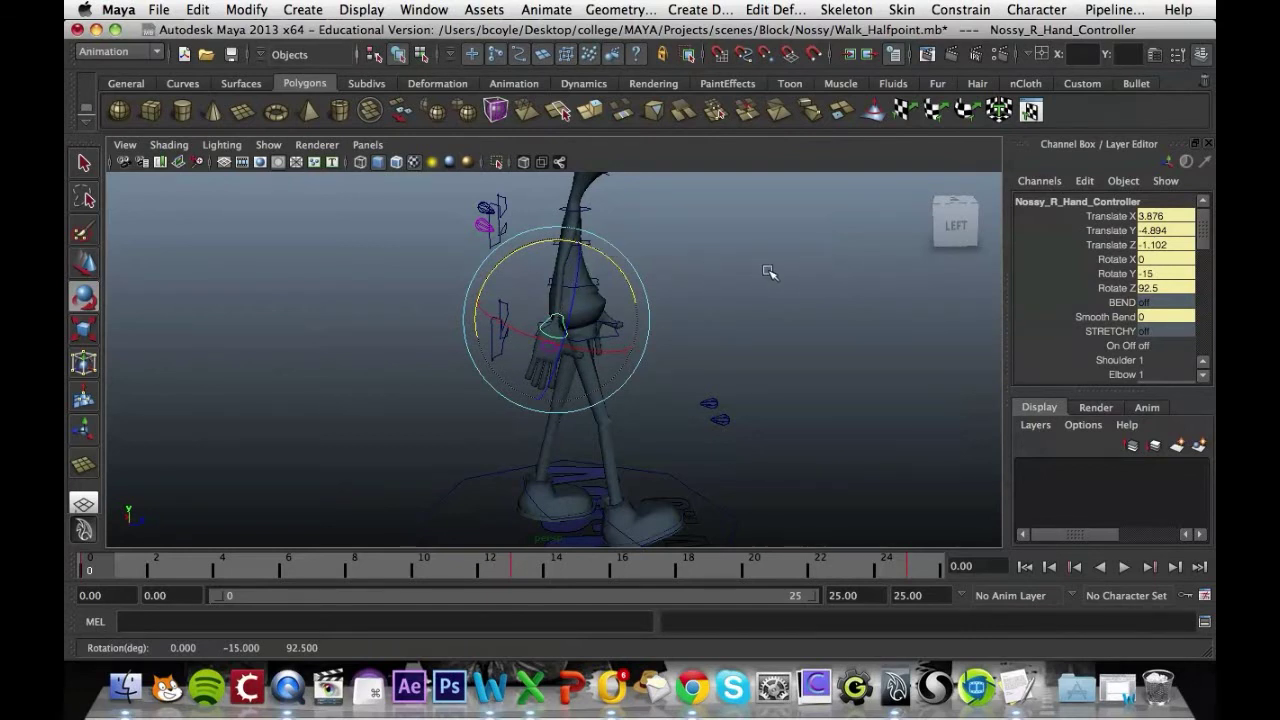
pyautogui.scroll(3, 686, 314)
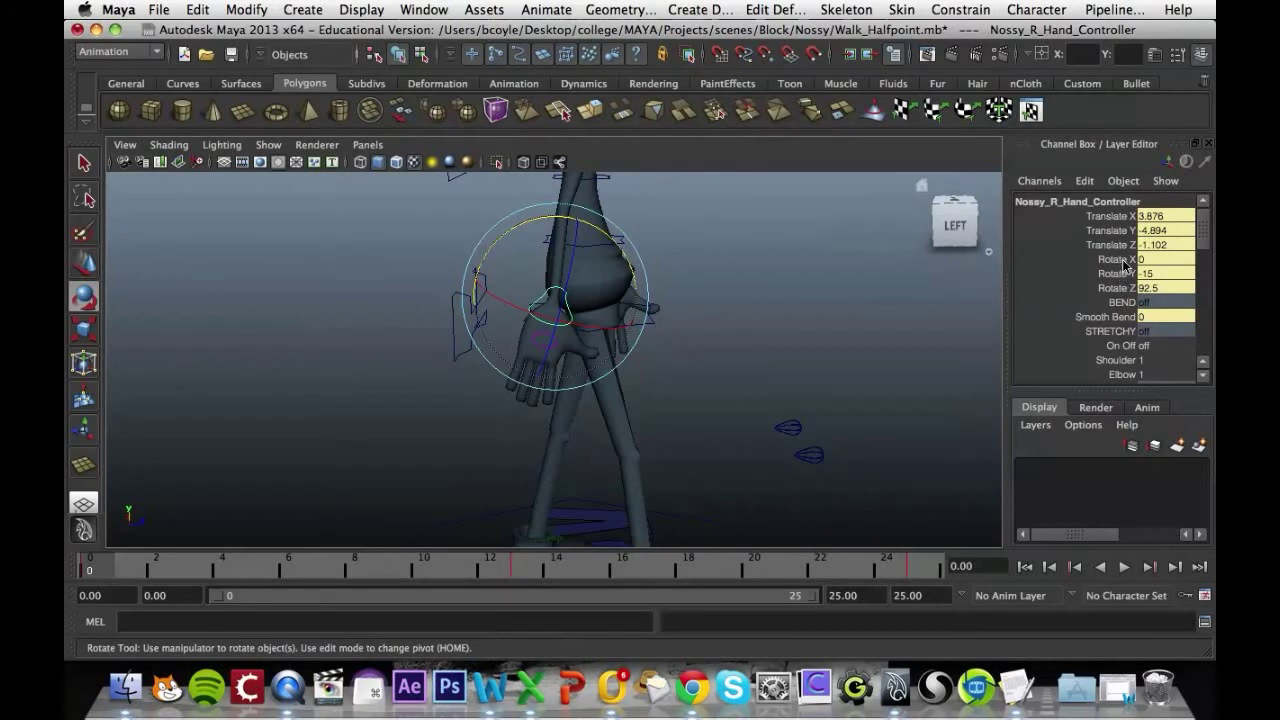
pyautogui.moveTo(1124, 262); pyautogui.dragTo(1128, 289)
pyautogui.rightClick(1128, 289)
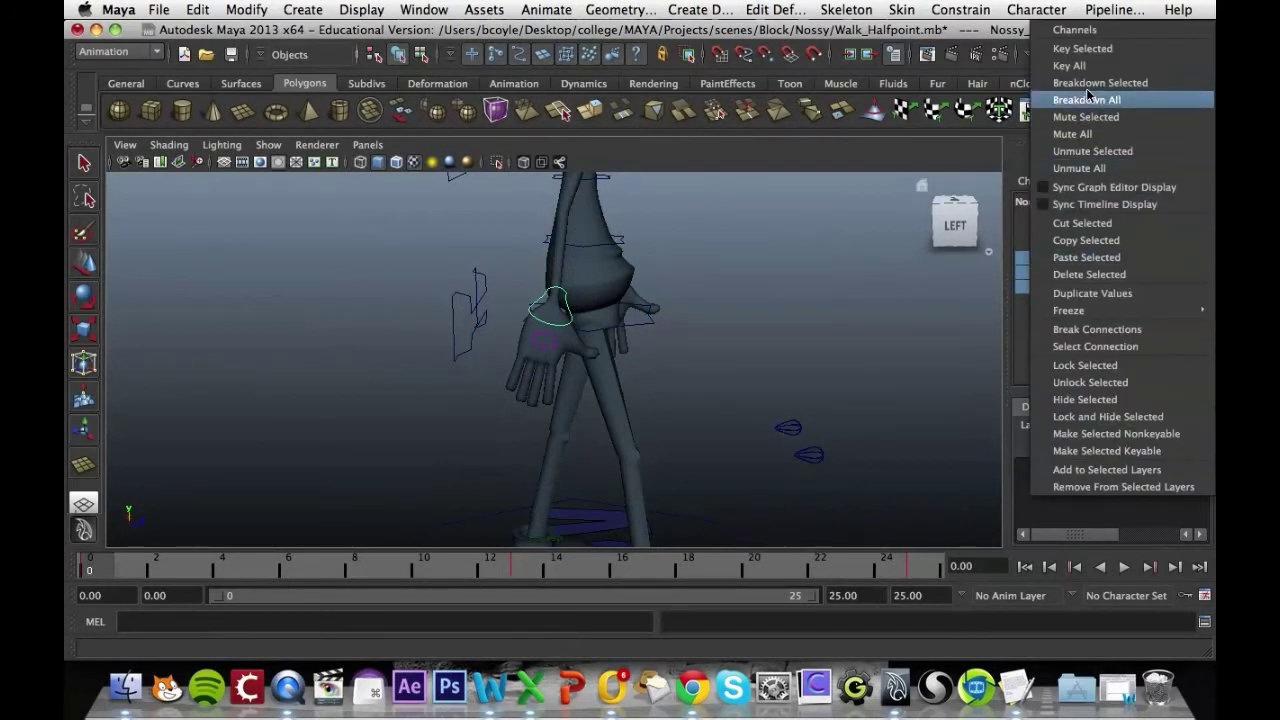
pyautogui.click(1084, 50)
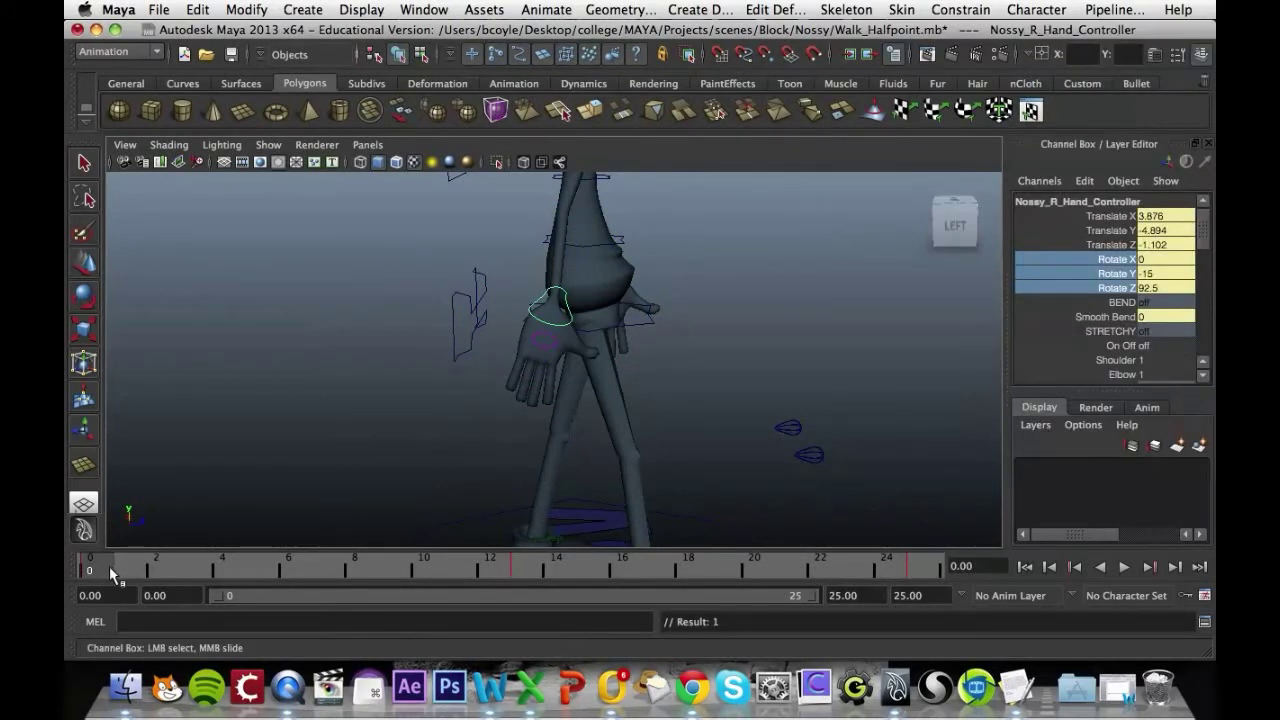
# Swing the right hand to Rotate Y 2.5 and key it at frame 7
pyautogui.moveTo(133, 572); pyautogui.dragTo(320, 570)
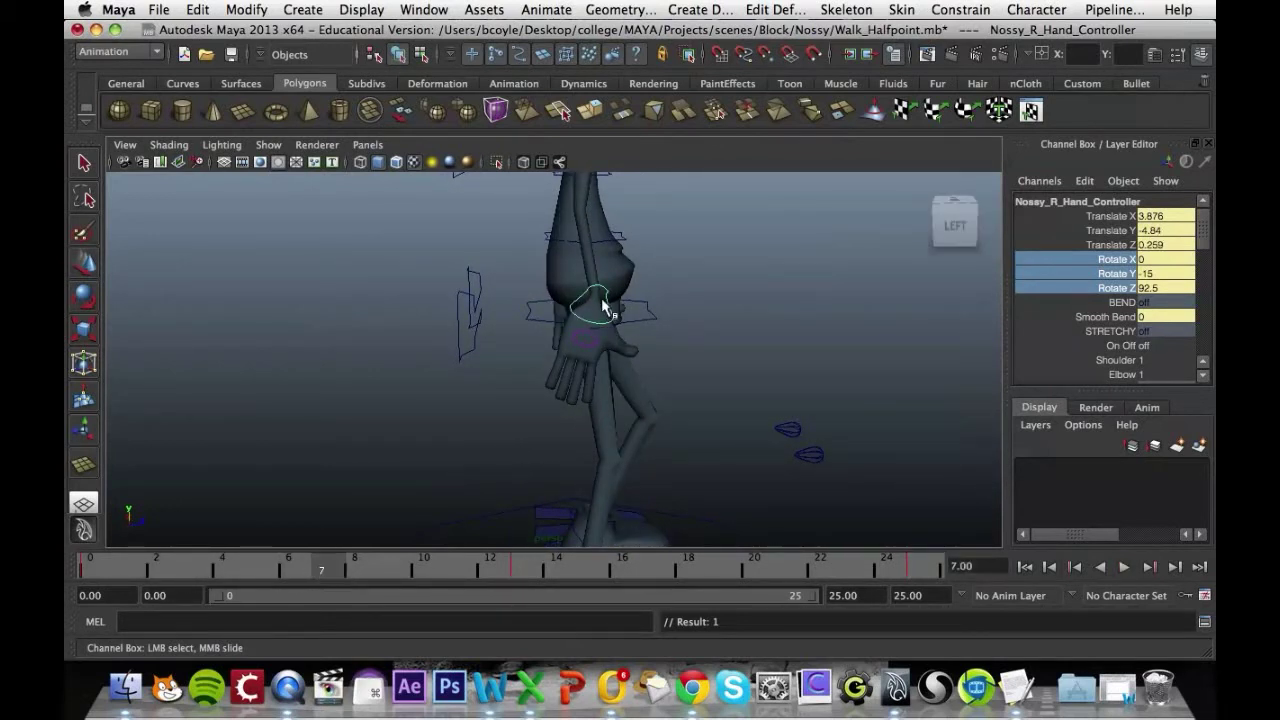
pyautogui.press('e')
pyautogui.moveTo(576, 219); pyautogui.dragTo(553, 222)
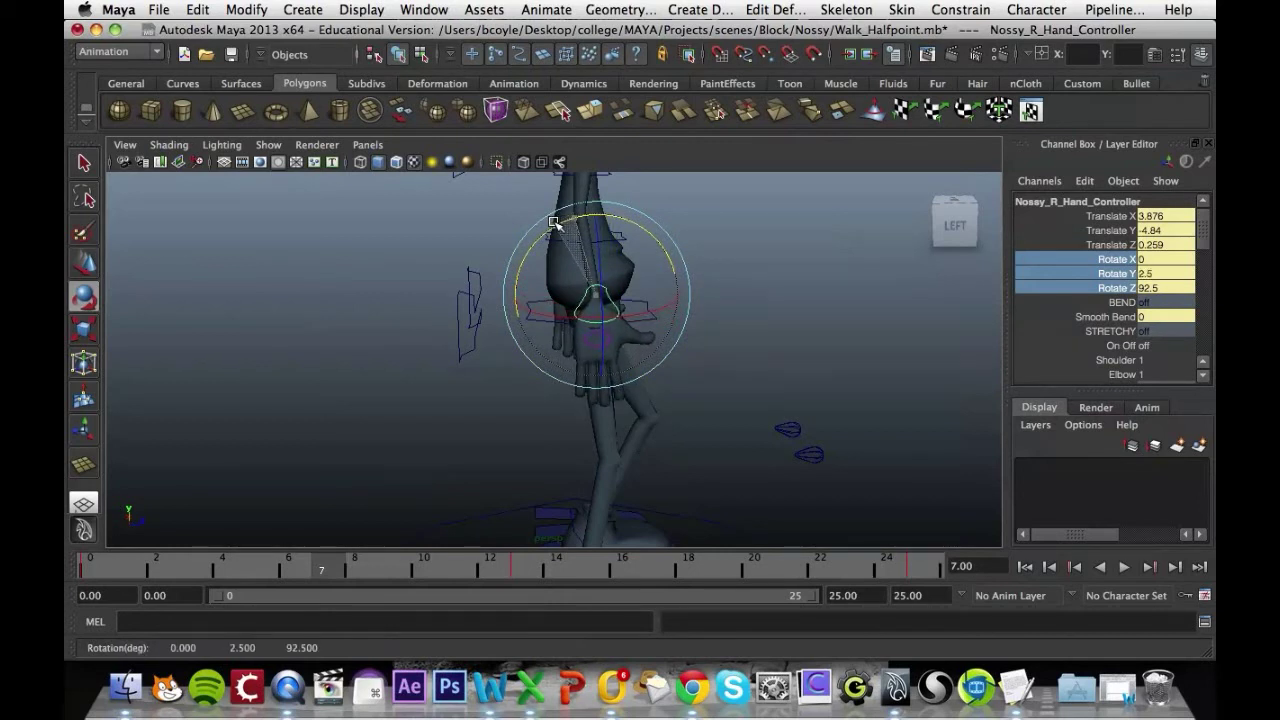
pyautogui.rightClick(1107, 285)
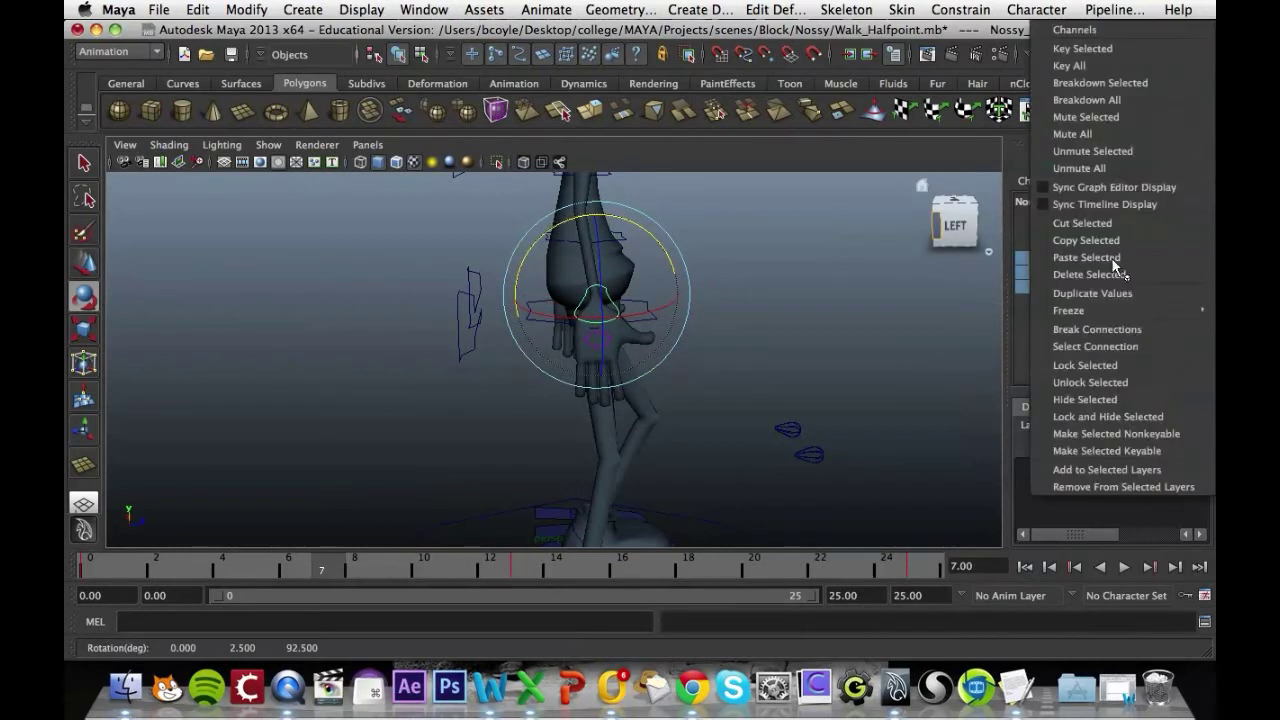
pyautogui.click(1075, 47)
# Key the right hand at Rotate Y 30 on frame 13 and 7.5 on frame 19
pyautogui.moveTo(331, 573); pyautogui.dragTo(524, 574)
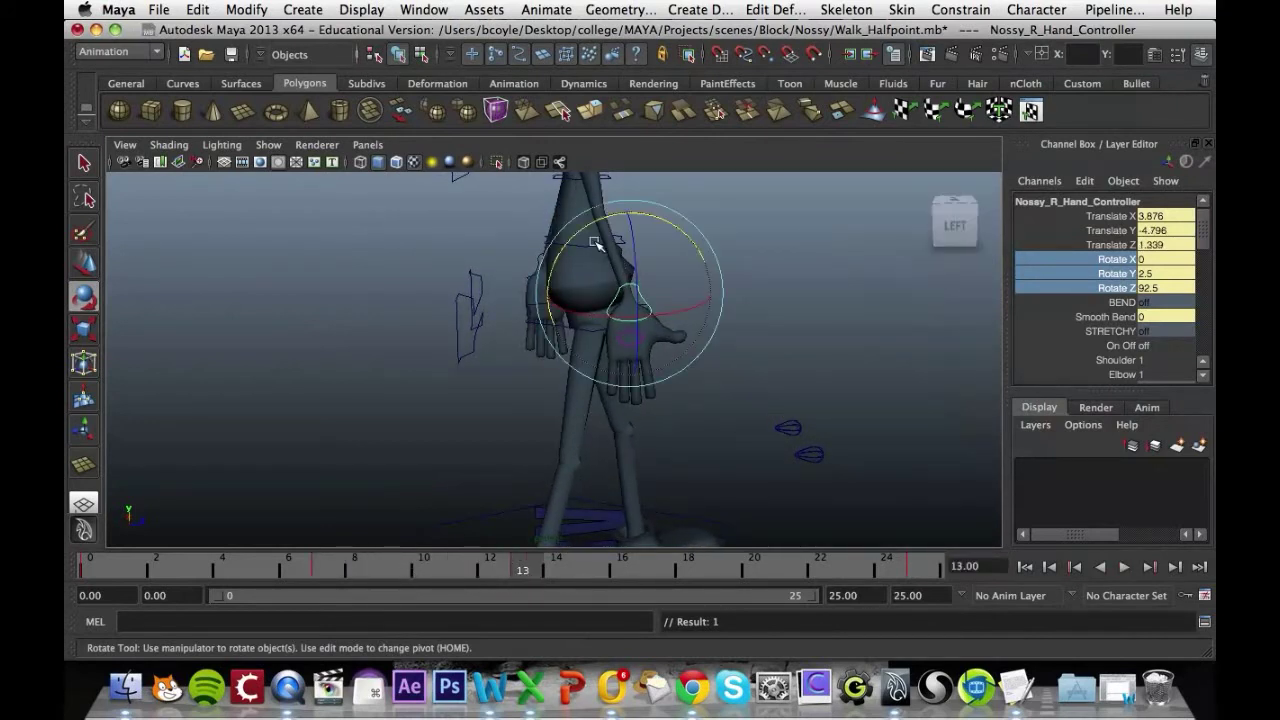
pyautogui.moveTo(595, 242); pyautogui.dragTo(550, 244)
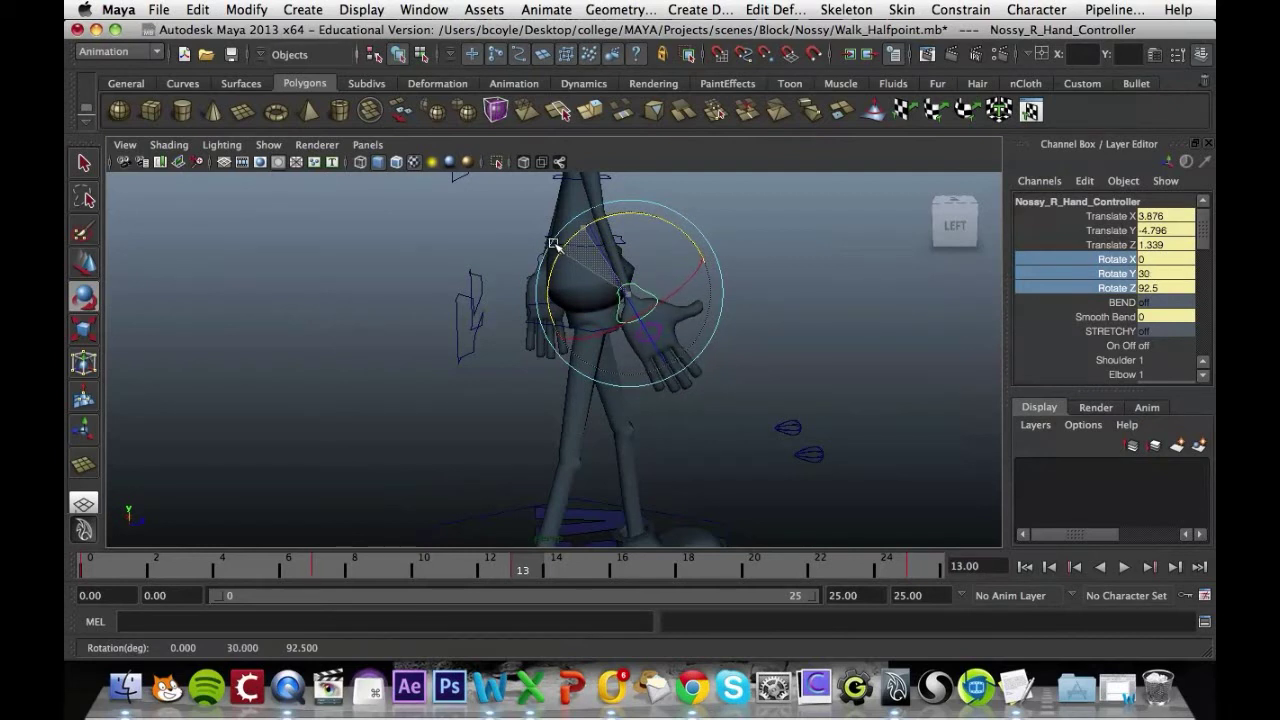
pyautogui.rightClick(1150, 272)
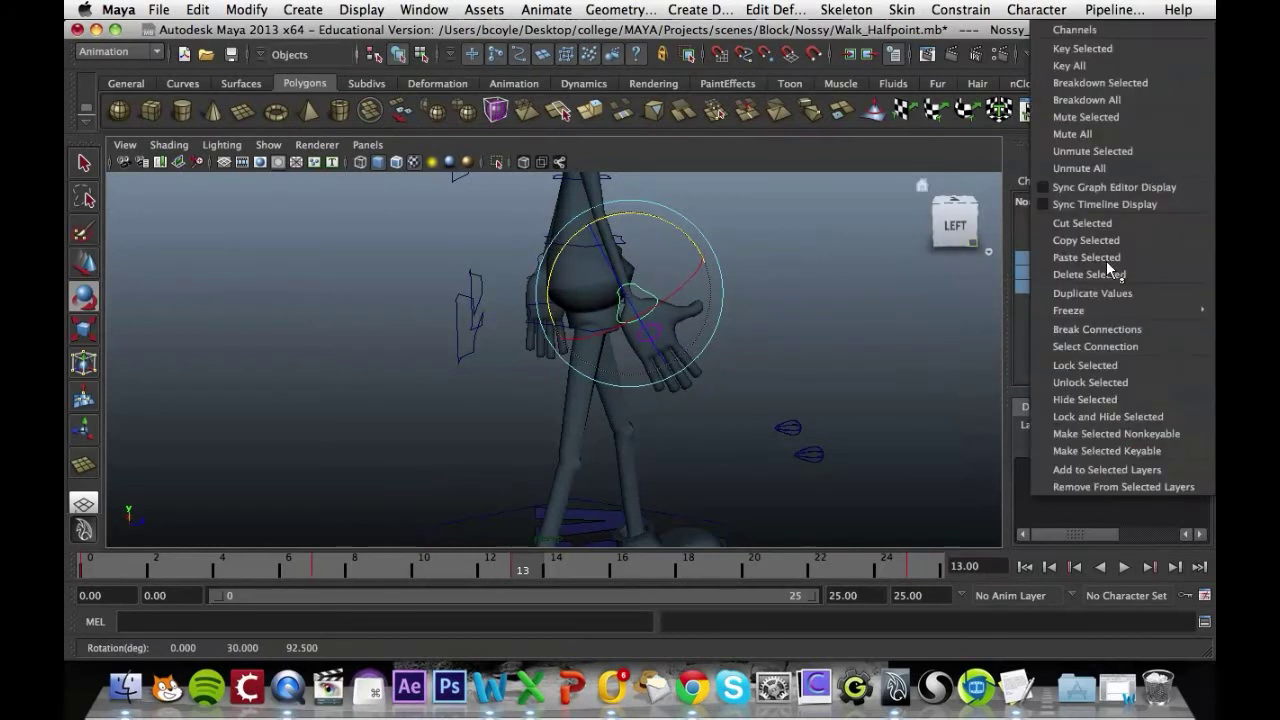
pyautogui.click(1075, 48)
pyautogui.moveTo(538, 569); pyautogui.dragTo(720, 572)
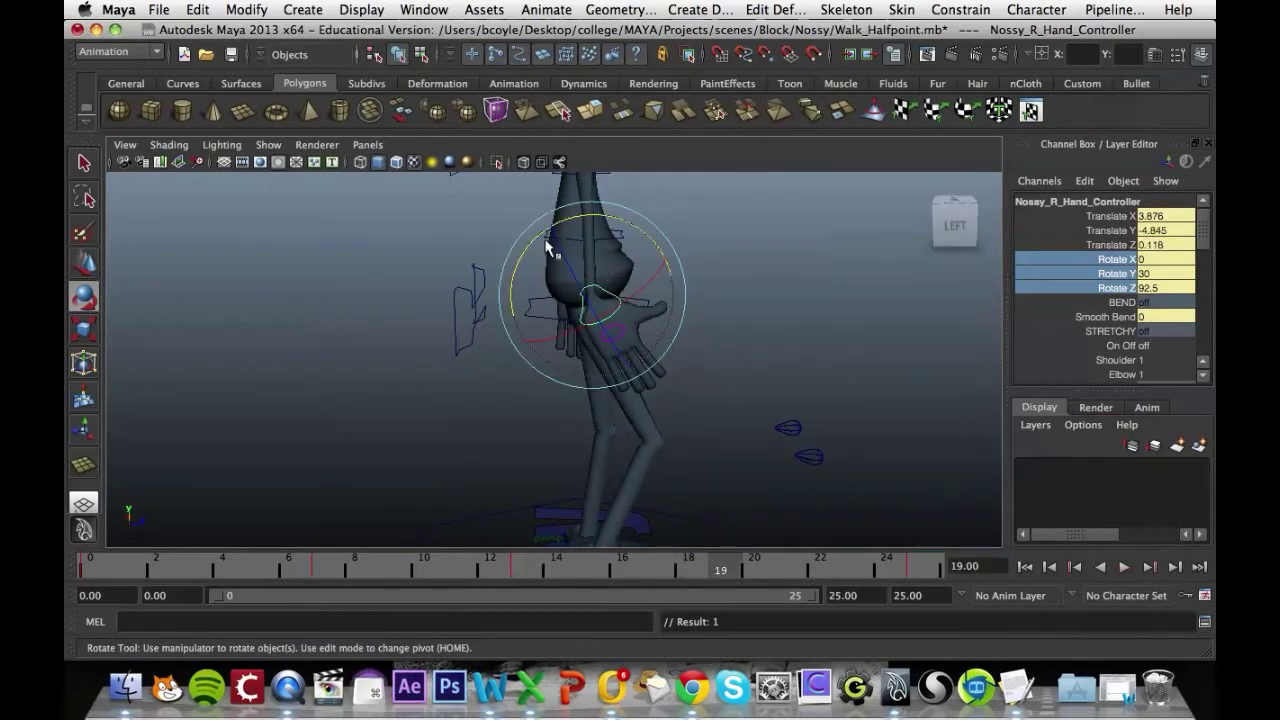
pyautogui.moveTo(543, 237); pyautogui.dragTo(574, 236)
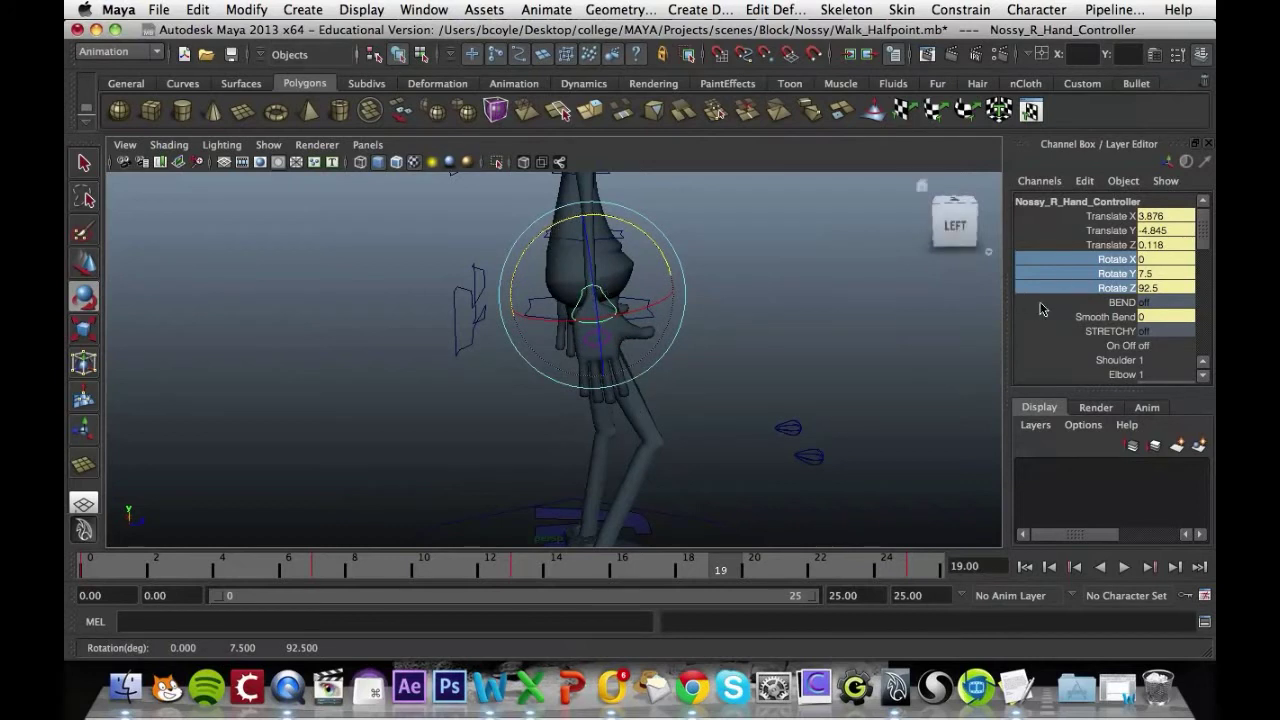
pyautogui.moveTo(1104, 263); pyautogui.dragTo(1082, 50, button='right')
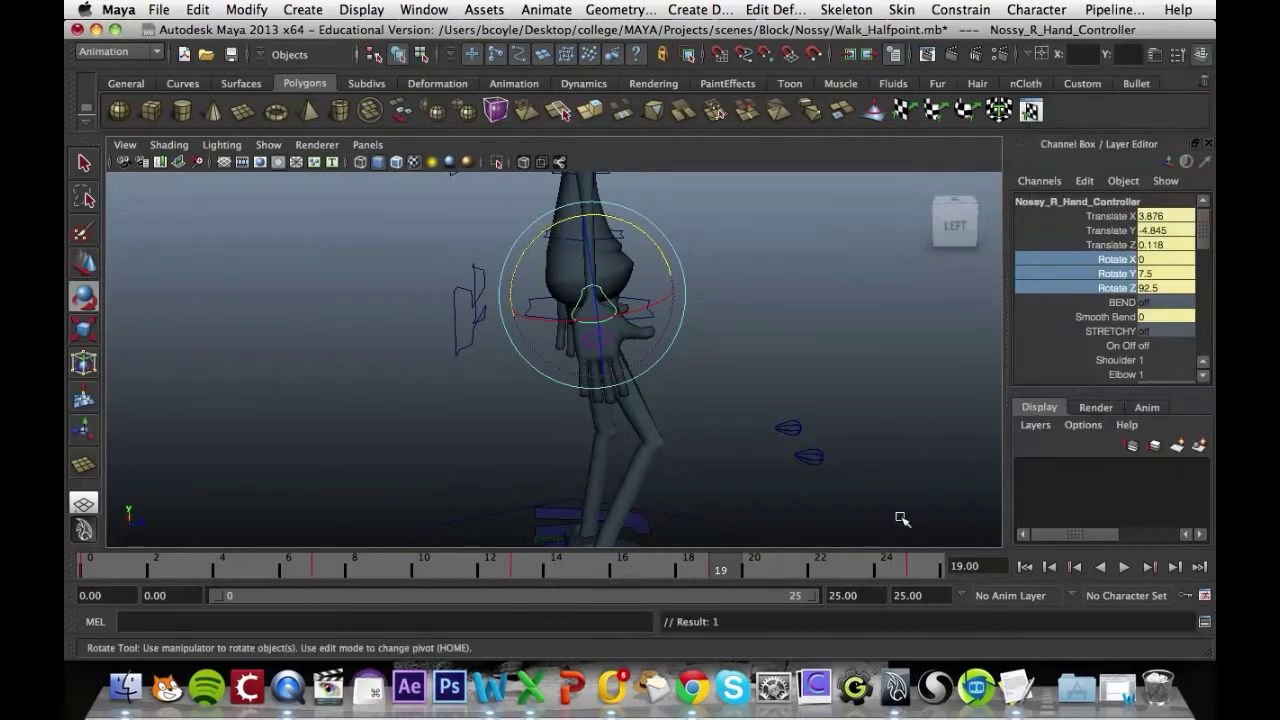
# Set the right hand's Rotate Y to -15 and key the rotation channels at frame 25
pyautogui.click(914, 570)
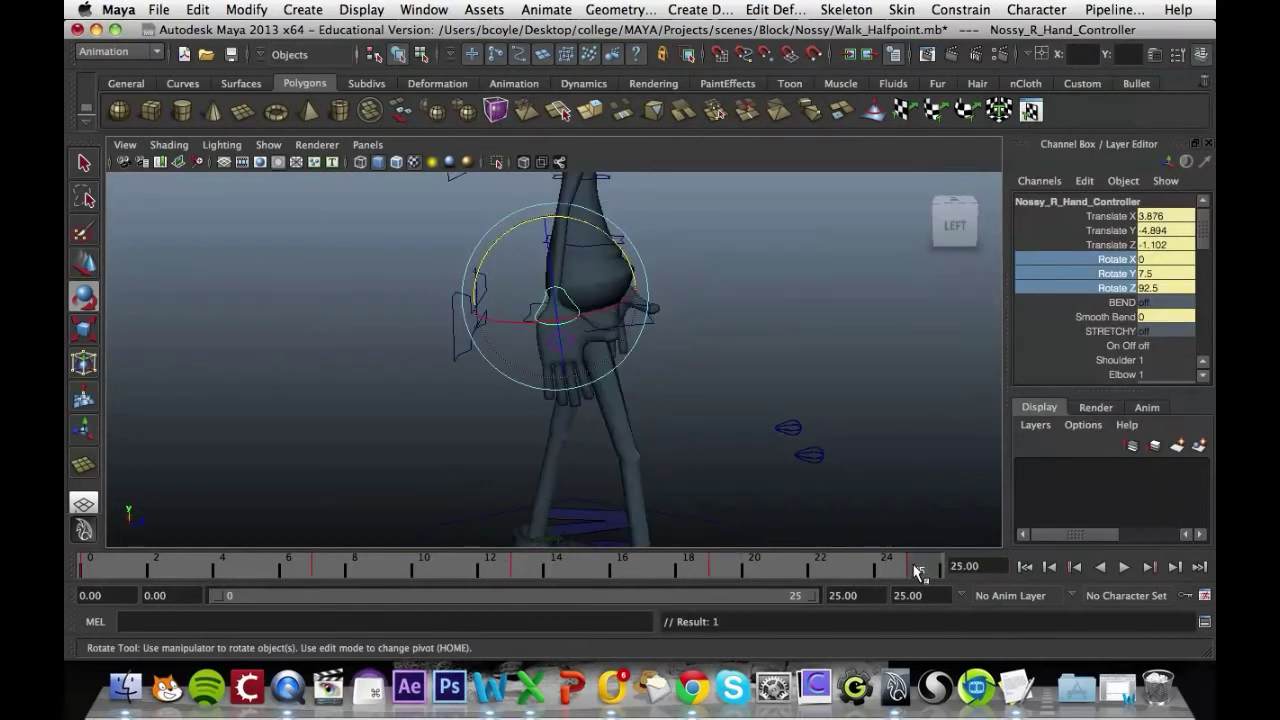
pyautogui.click(100, 570)
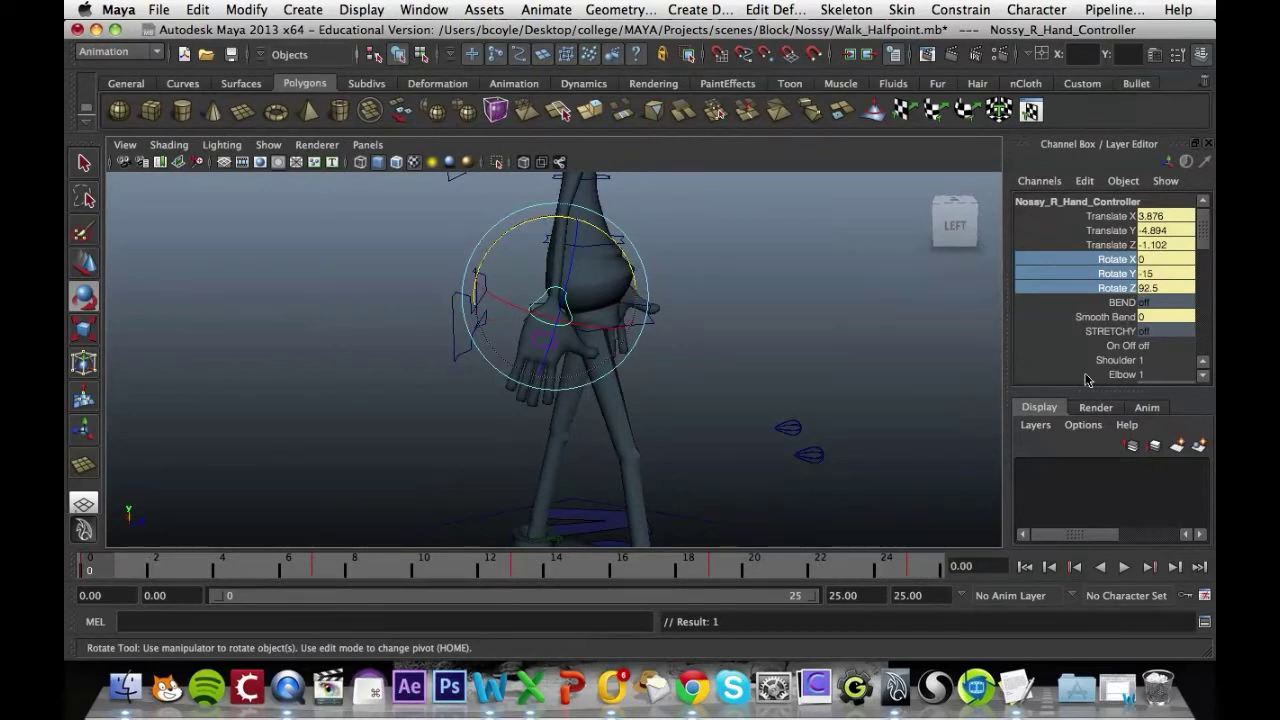
pyautogui.click(934, 559)
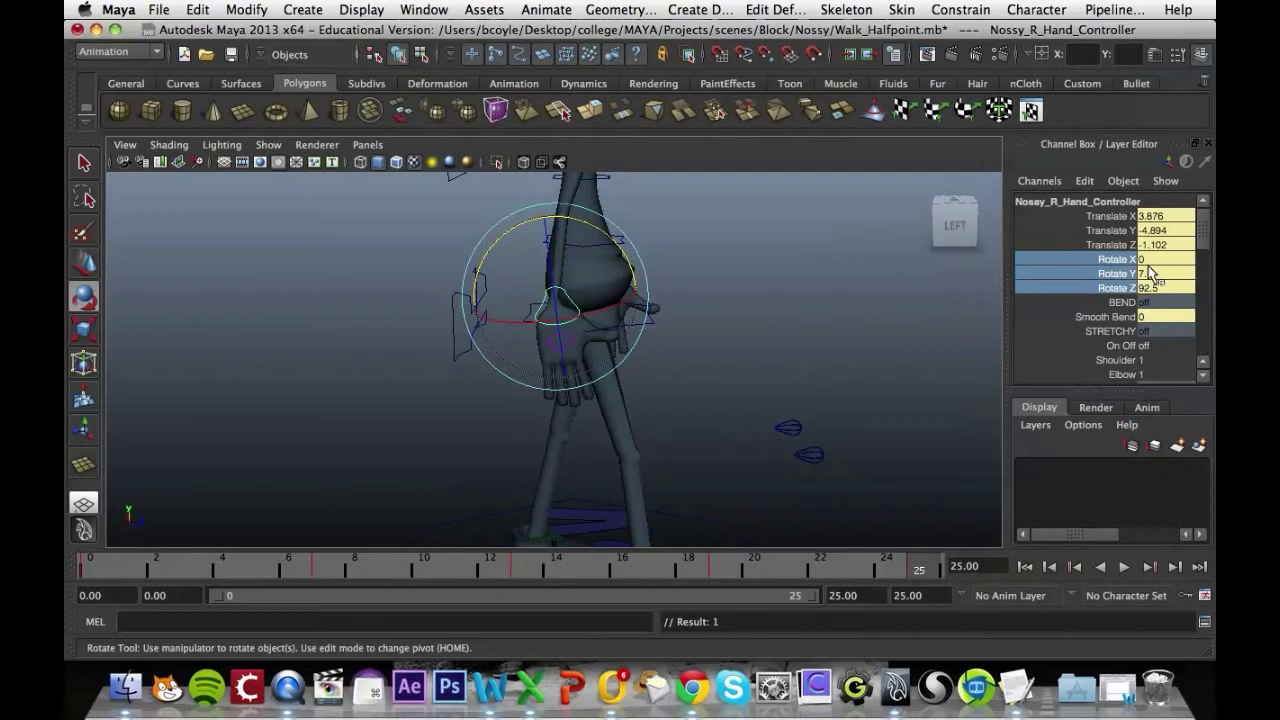
pyautogui.doubleClick(1155, 273)
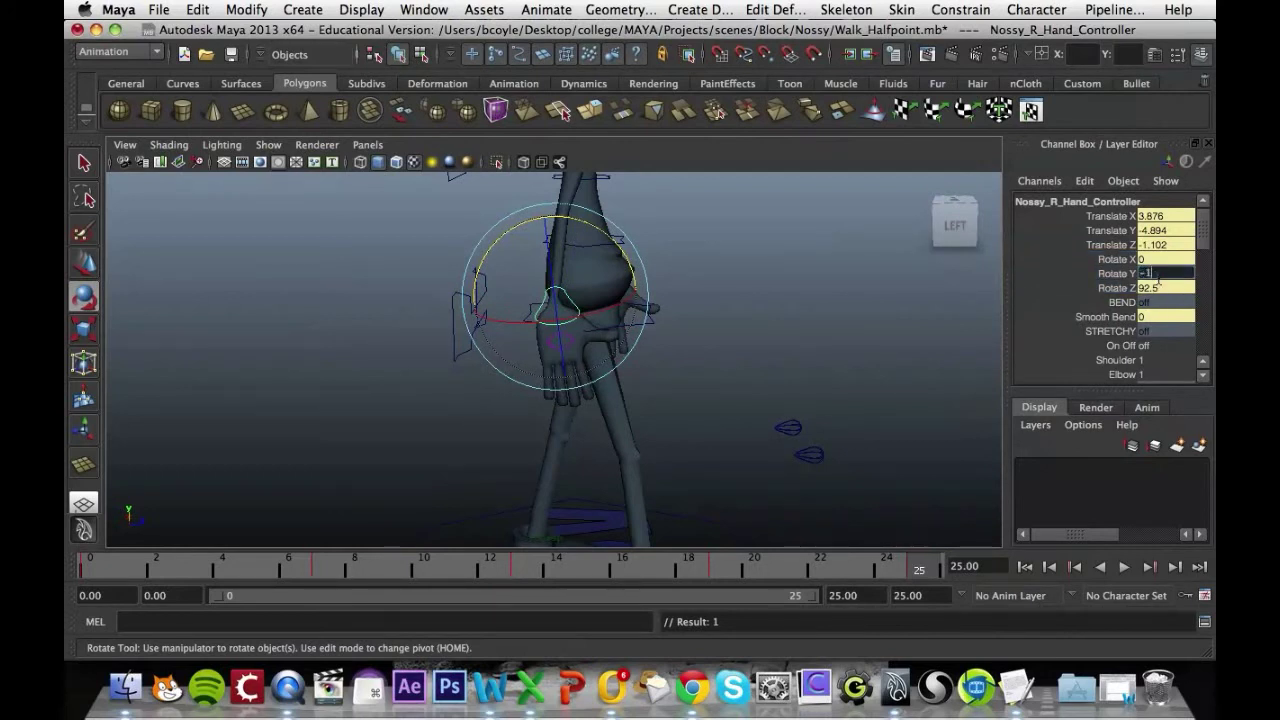
pyautogui.press('Return')
pyautogui.moveTo(1131, 273)
pyautogui.mouseDown()
pyautogui.moveTo(1129, 262)
pyautogui.moveTo(1130, 290)
pyautogui.mouseUp()
pyautogui.rightClick(1128, 288)
pyautogui.click(1096, 50)
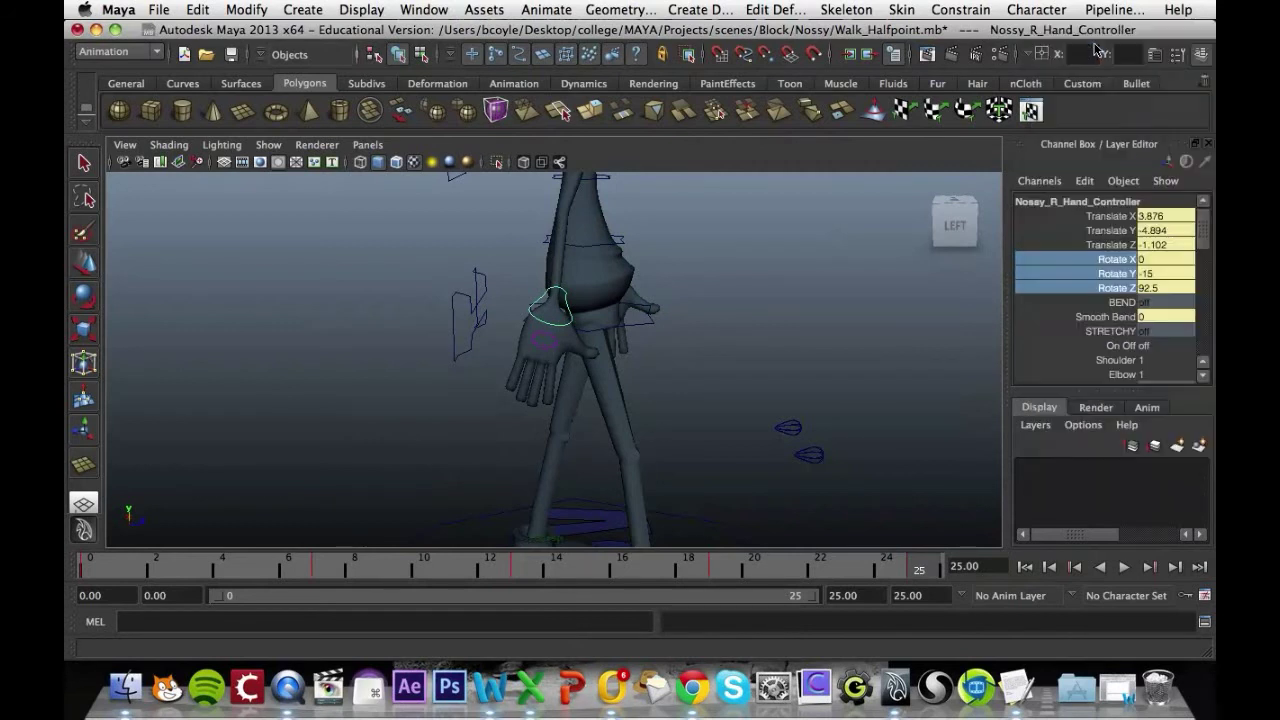
# Play back and scrub the walk cycle to review the looping hand swing
pyautogui.hotkey('alt', 'v')
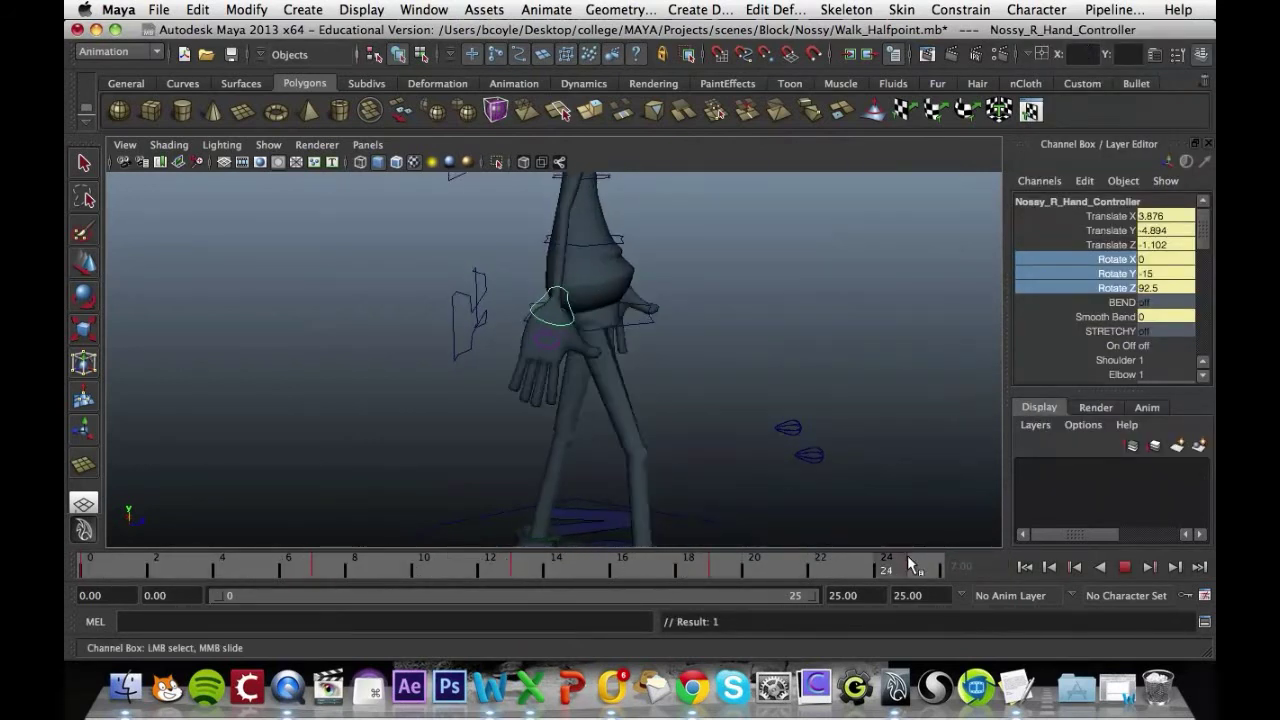
pyautogui.click(91, 569)
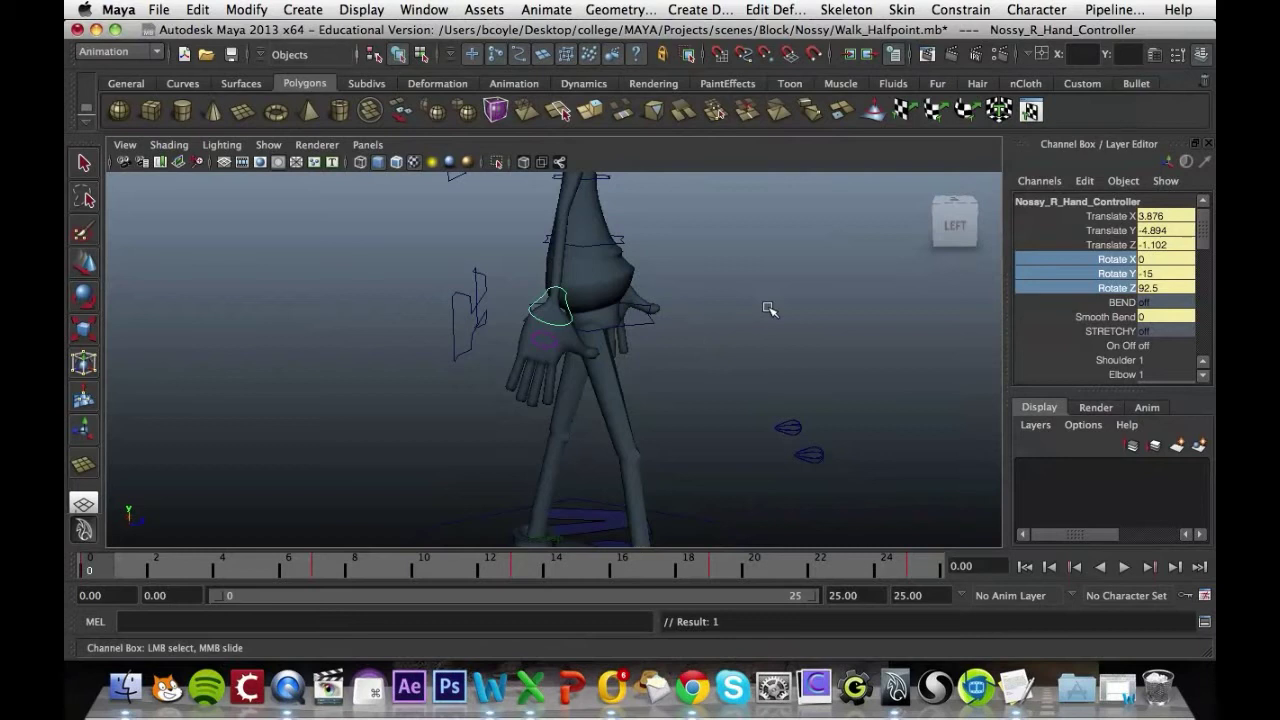
pyautogui.click(1118, 273)
pyautogui.press('e')
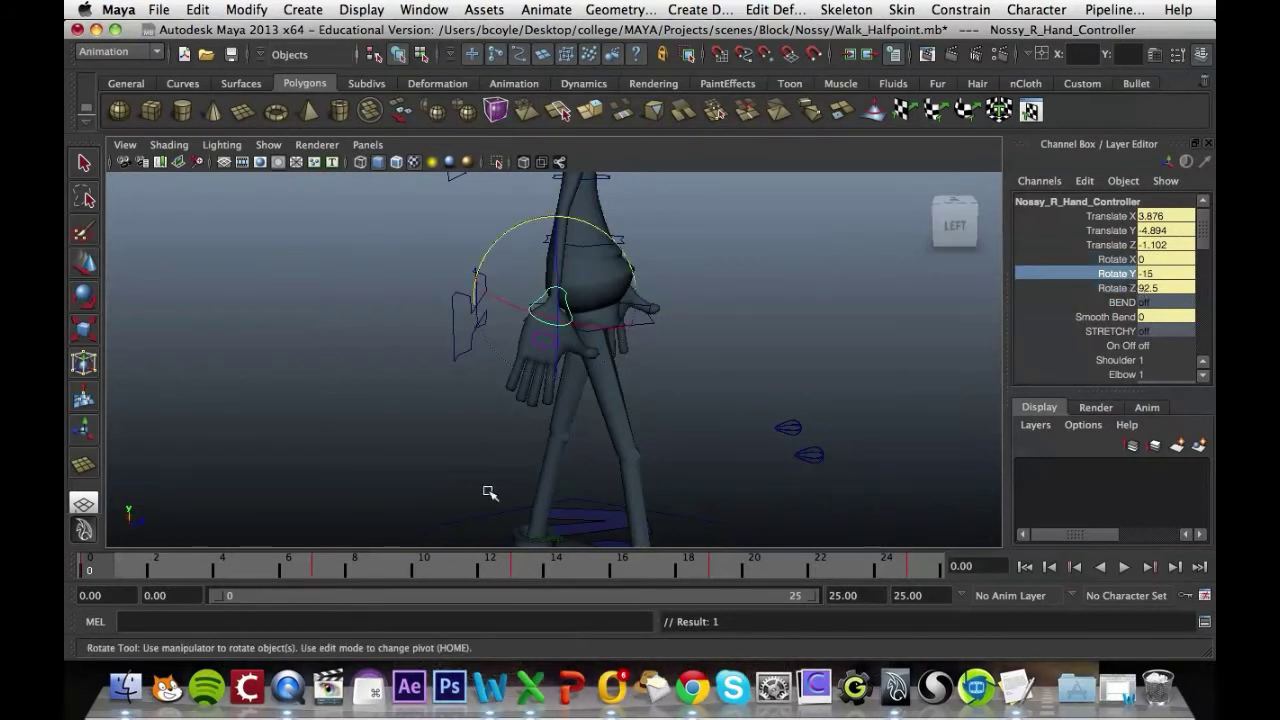
pyautogui.moveTo(145, 575); pyautogui.dragTo(820, 566)
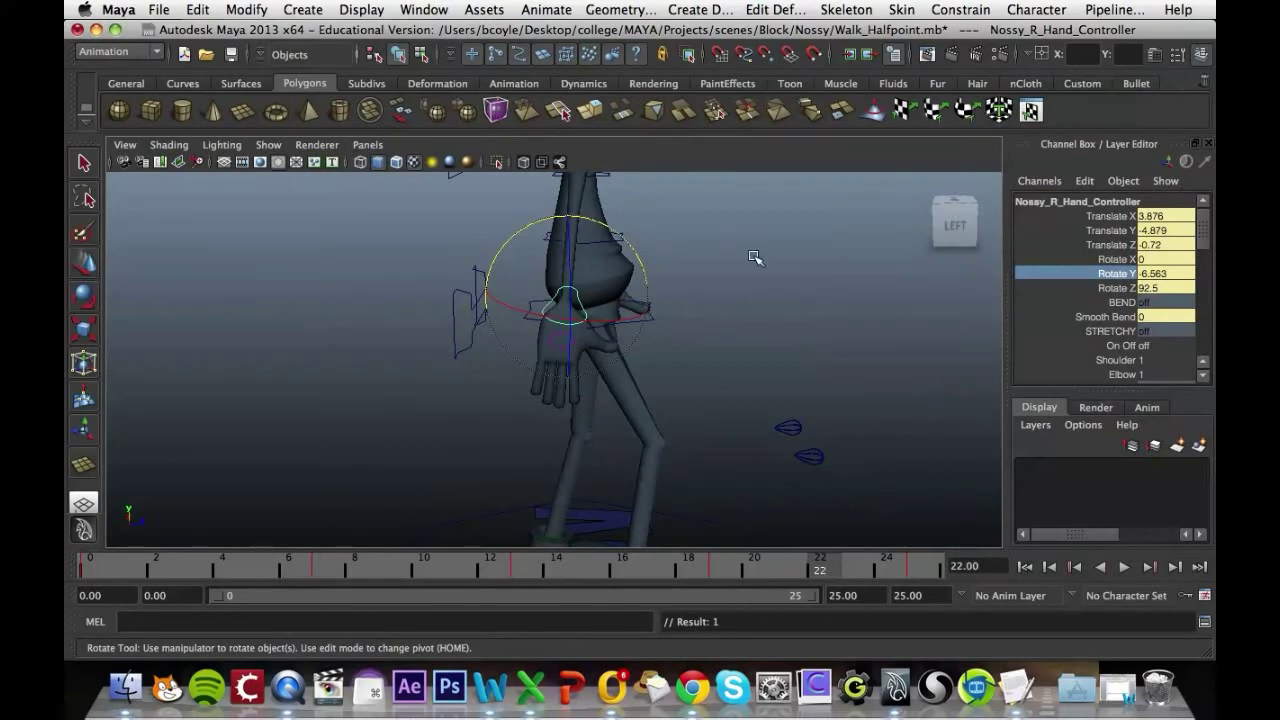
# In the Graph Editor, move all five right-hand Rotate Y keys three frames later
pyautogui.click(425, 9)
pyautogui.moveTo(441, 76)
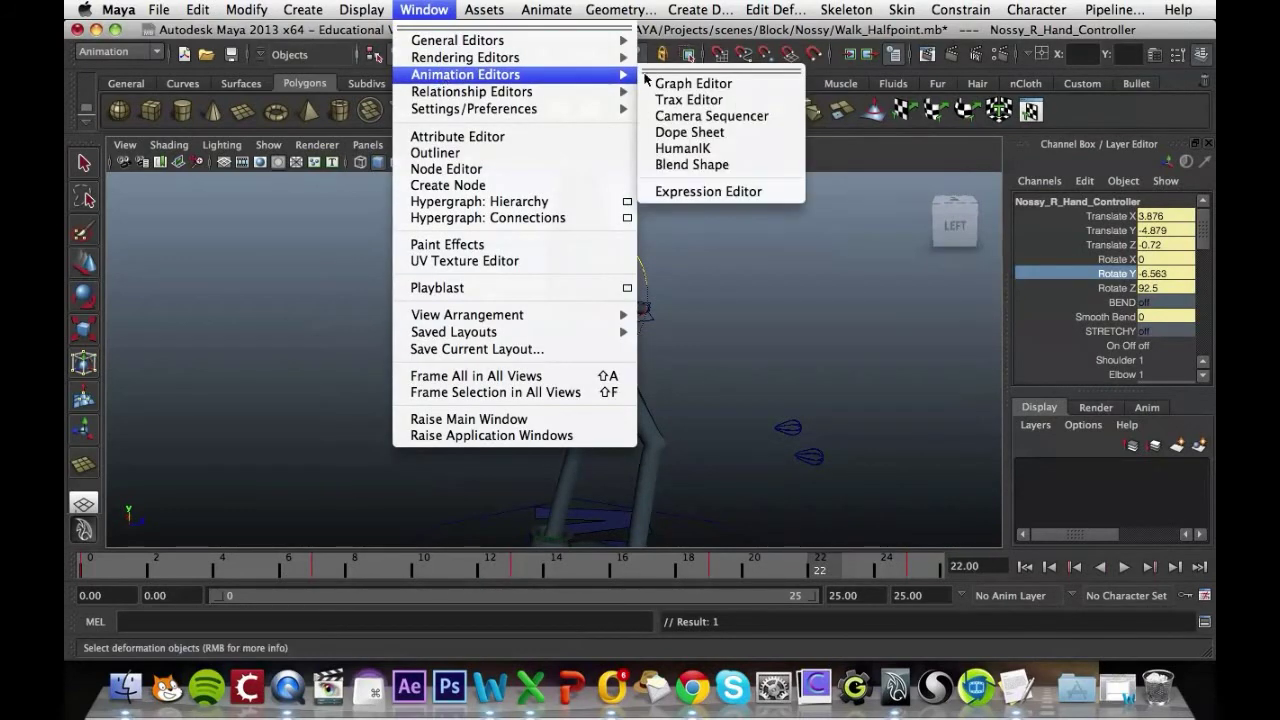
pyautogui.click(690, 83)
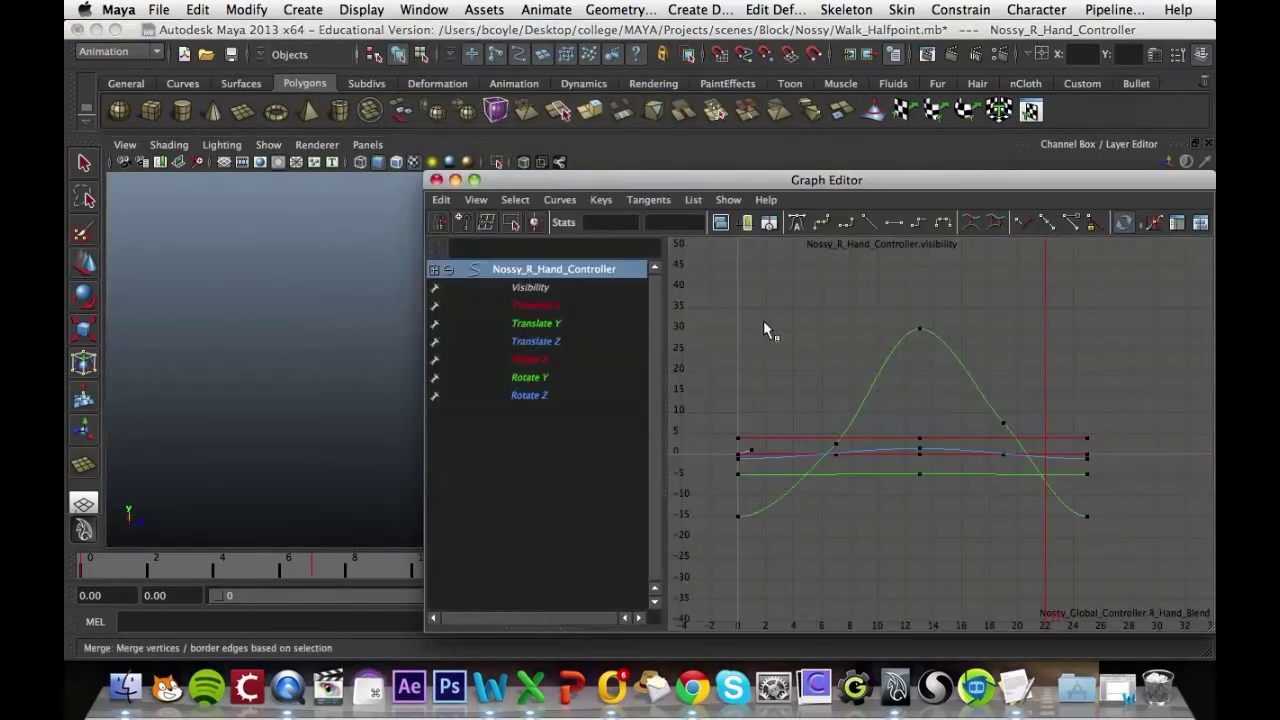
pyautogui.click(530, 378)
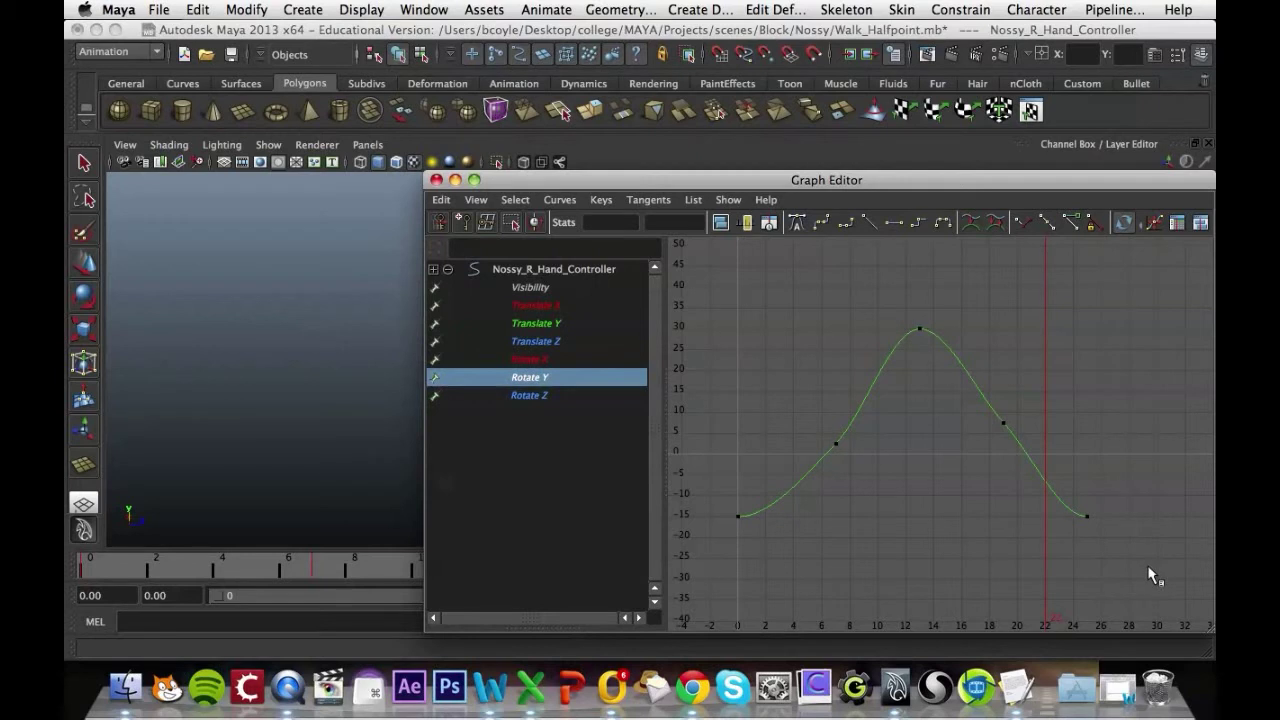
pyautogui.moveTo(1150, 576); pyautogui.dragTo(717, 326)
pyautogui.press('e')
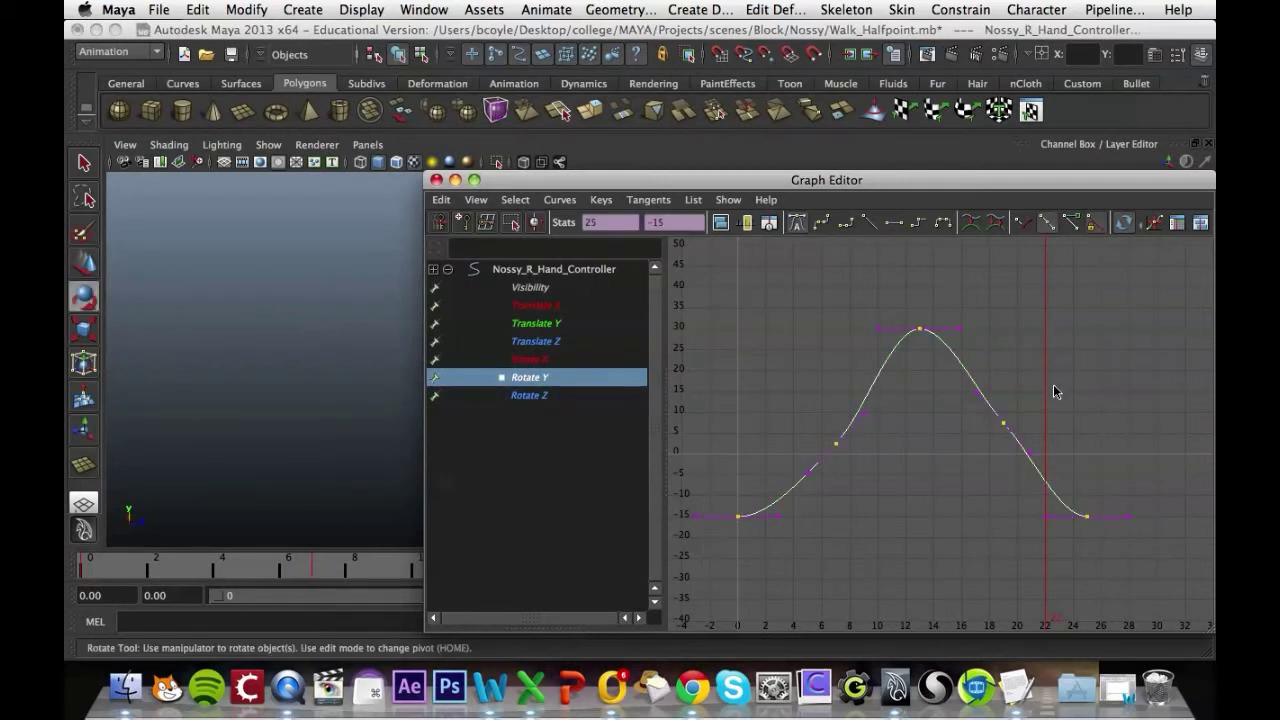
pyautogui.keyDown('alt'); pyautogui.moveTo(1053, 390); pyautogui.dragTo(835, 392, button='right'); pyautogui.keyUp('alt')
pyautogui.press('w')
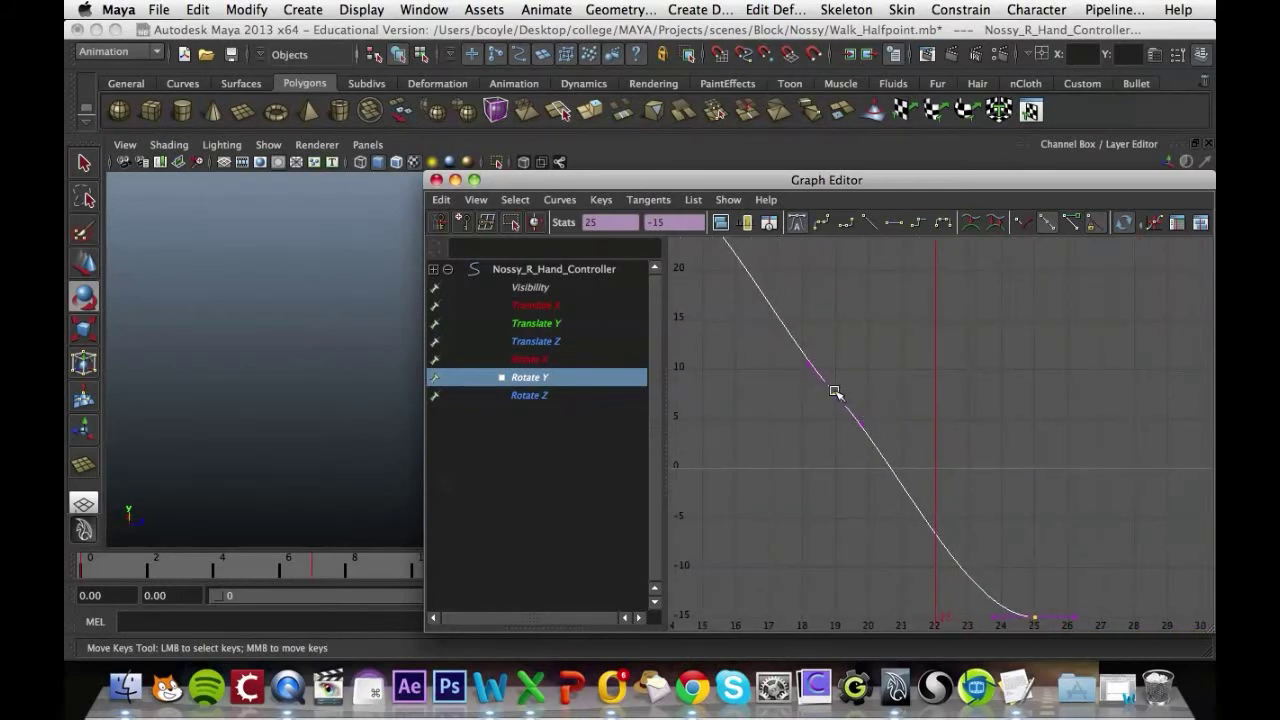
pyautogui.moveTo(836, 395); pyautogui.dragTo(928, 396, button='middle')
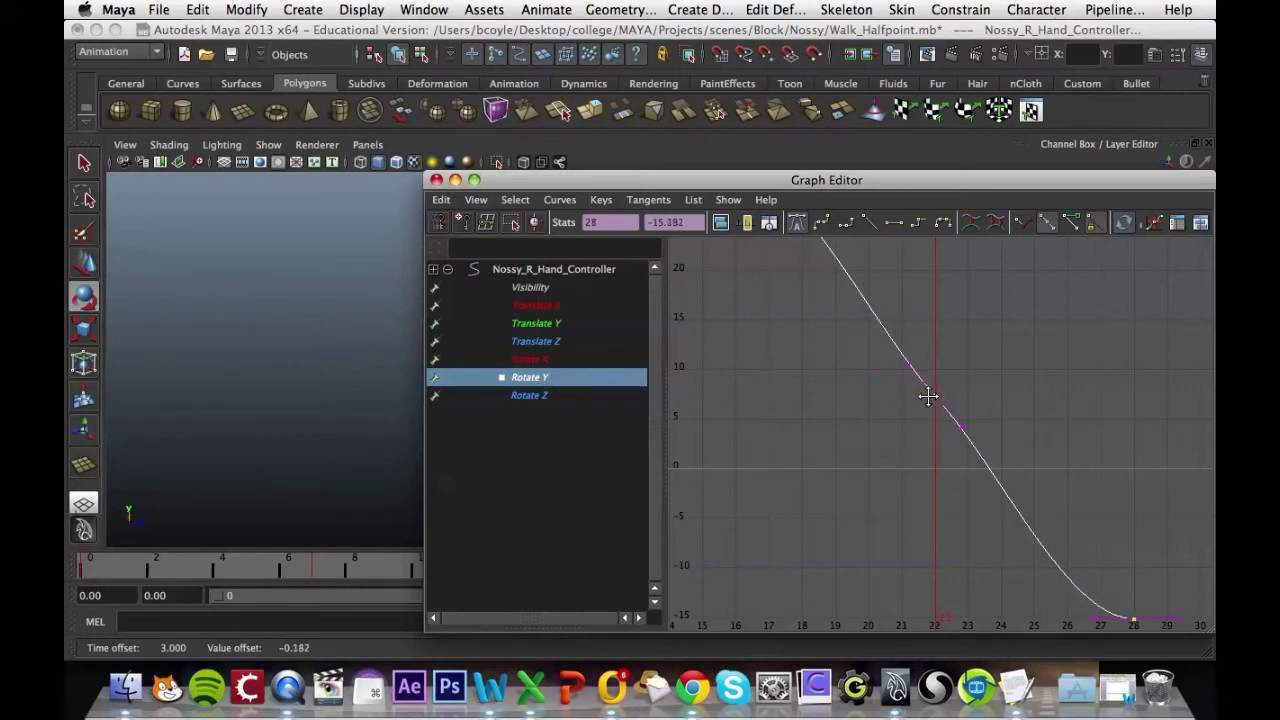
# Close the Graph Editor and play back the offset hand swing
pyautogui.click(436, 180)
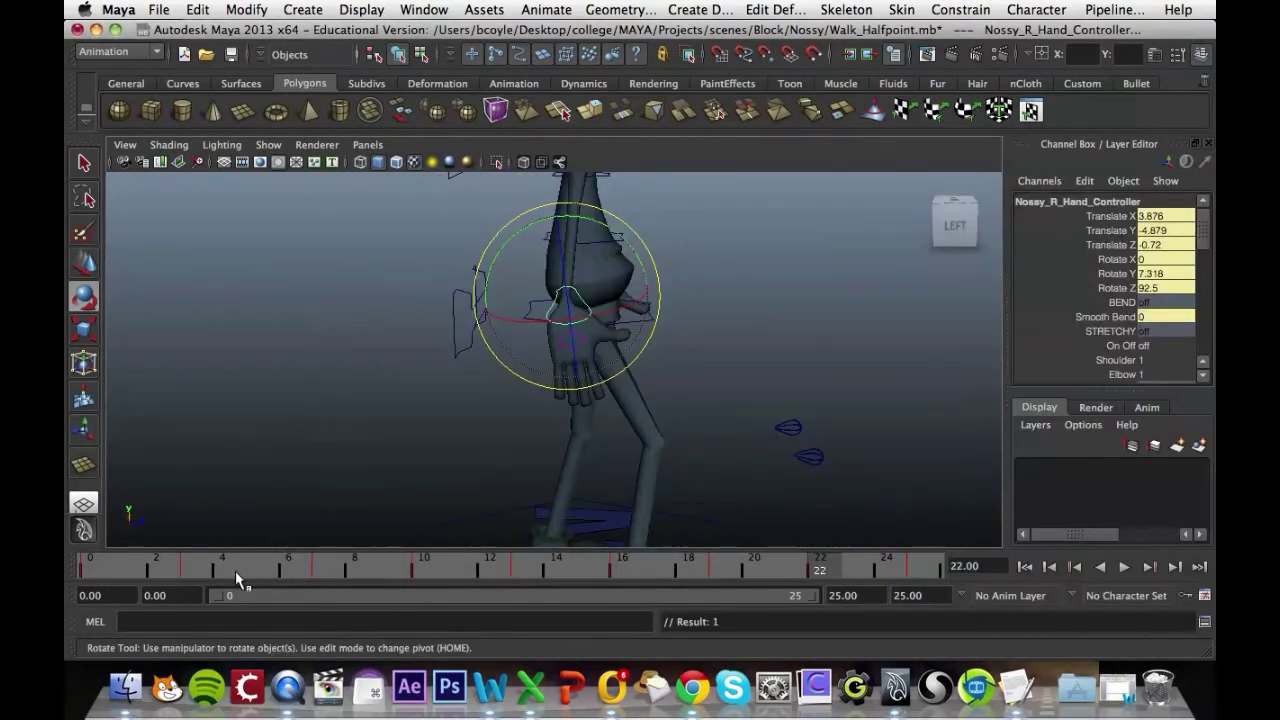
pyautogui.hotkey('alt', 'v')
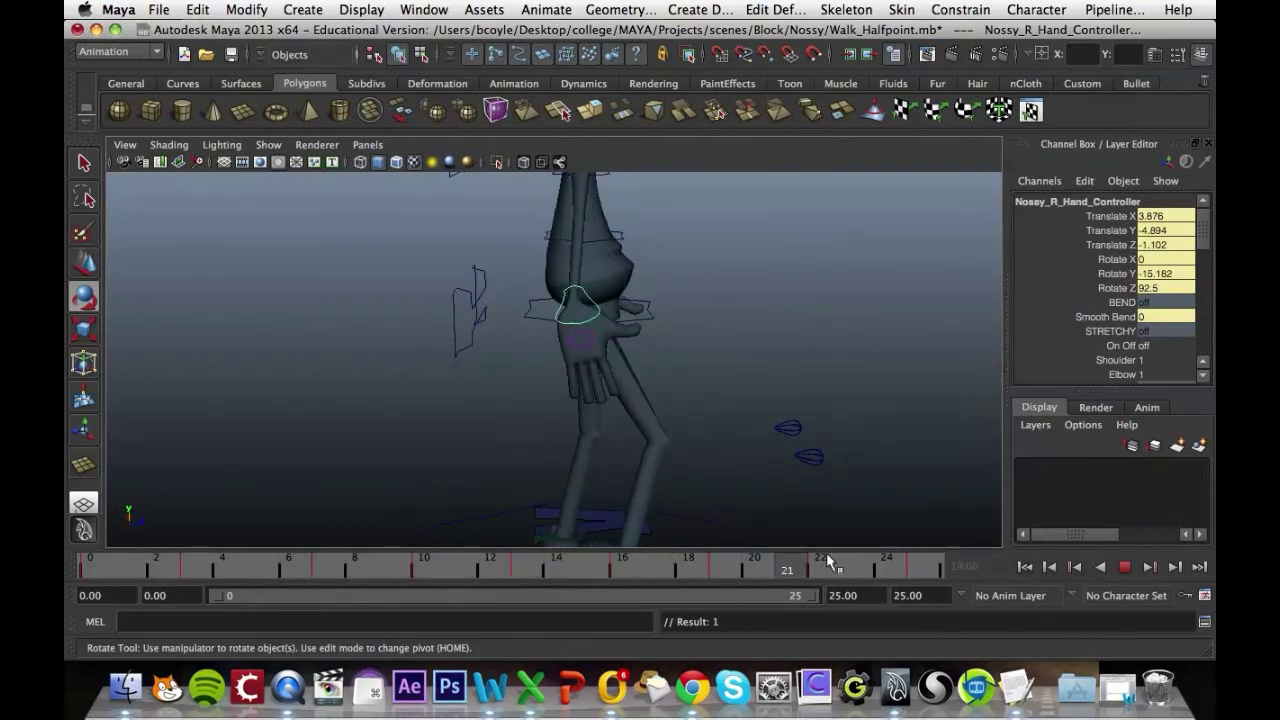
pyautogui.click(365, 567)
pyautogui.keyDown('alt'); pyautogui.moveTo(777, 354); pyautogui.dragTo(533, 273); pyautogui.keyUp('alt')
# Select the left hand controller and key its rotation at frame 0 with Rotate Y -30
pyautogui.click(576, 291)
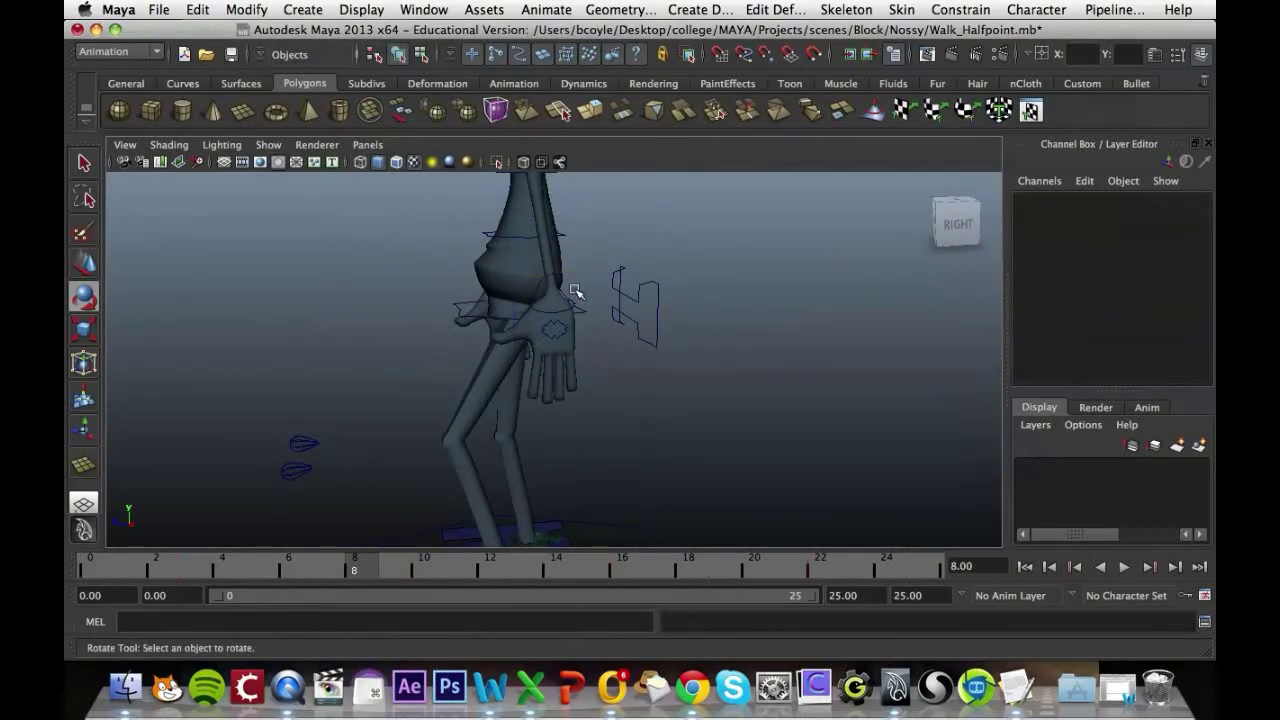
pyautogui.click(552, 273)
pyautogui.keyDown('alt'); pyautogui.moveTo(706, 289); pyautogui.dragTo(640, 370); pyautogui.keyUp('alt')
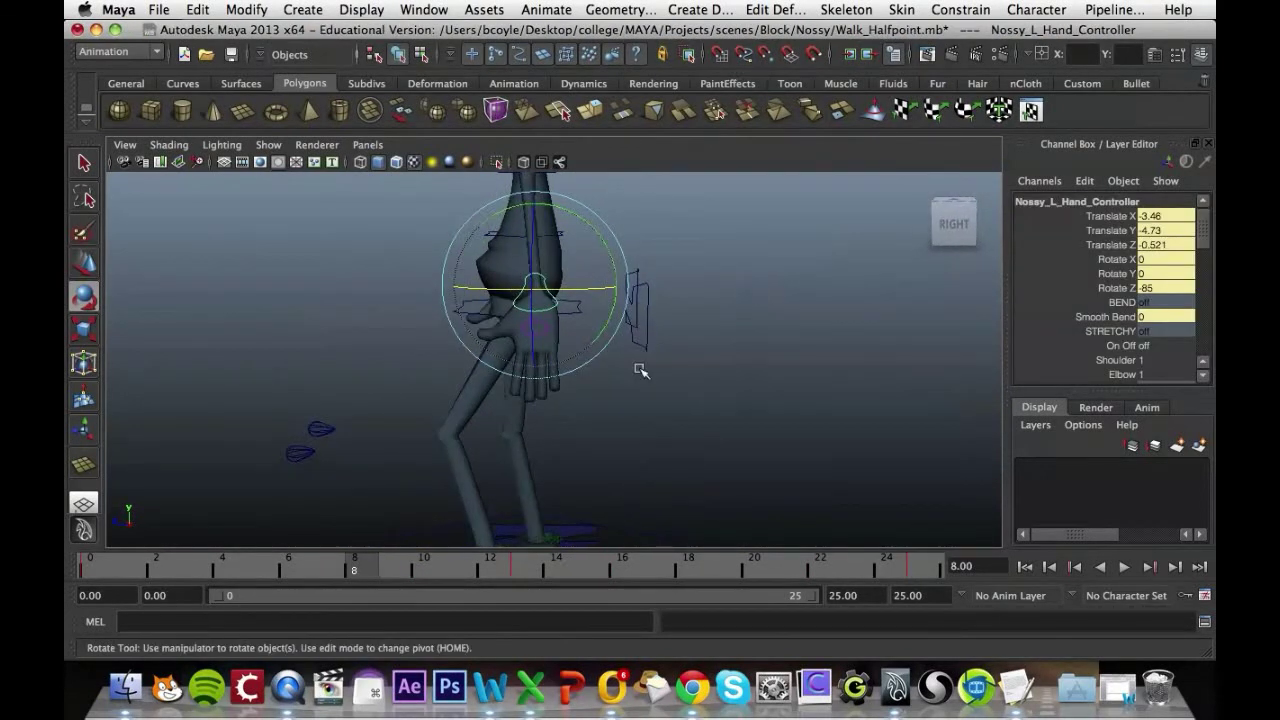
pyautogui.moveTo(270, 565); pyautogui.dragTo(63, 559)
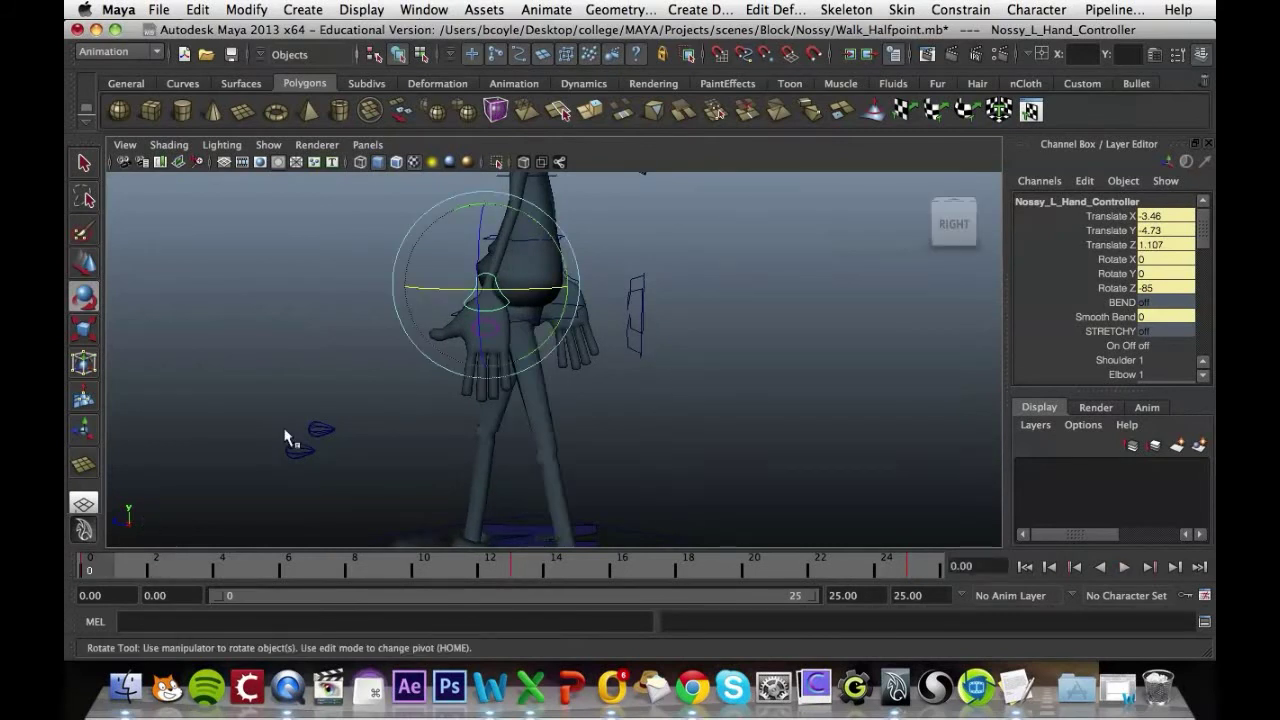
pyautogui.keyDown('alt'); pyautogui.moveTo(689, 245); pyautogui.dragTo(560, 243); pyautogui.keyUp('alt')
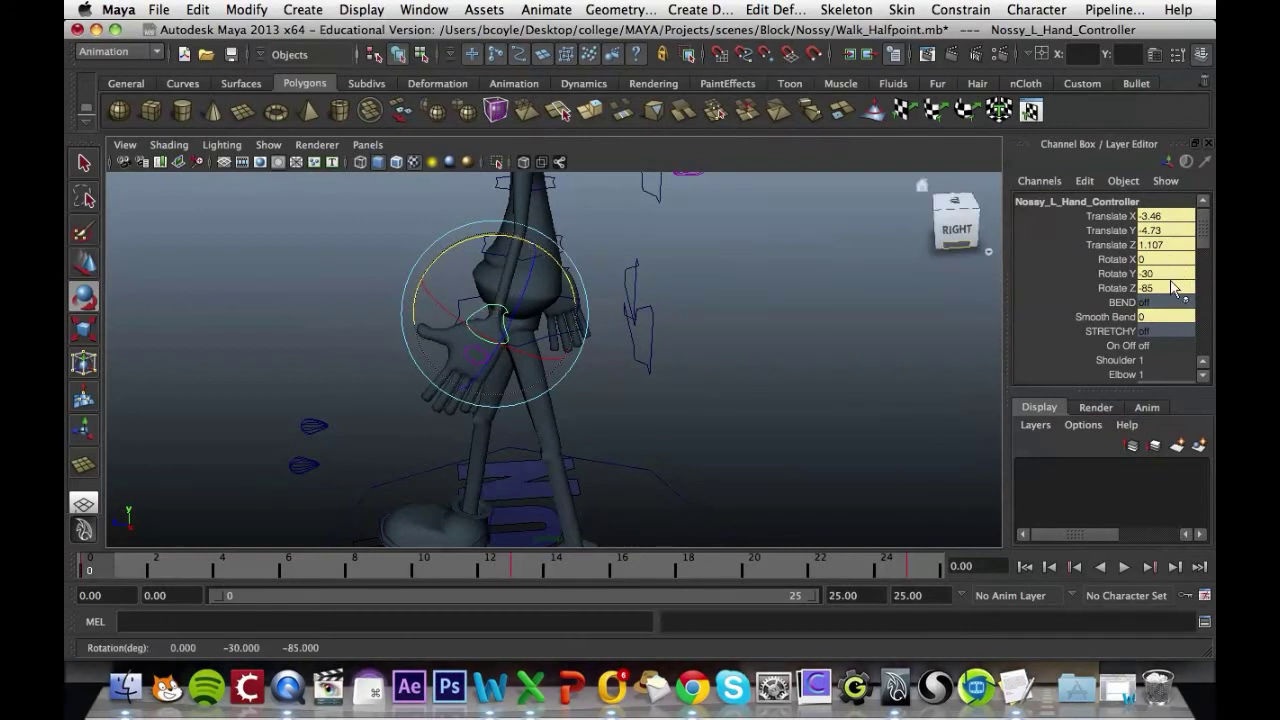
pyautogui.moveTo(1115, 259); pyautogui.dragTo(1136, 289)
pyautogui.rightClick(1126, 275)
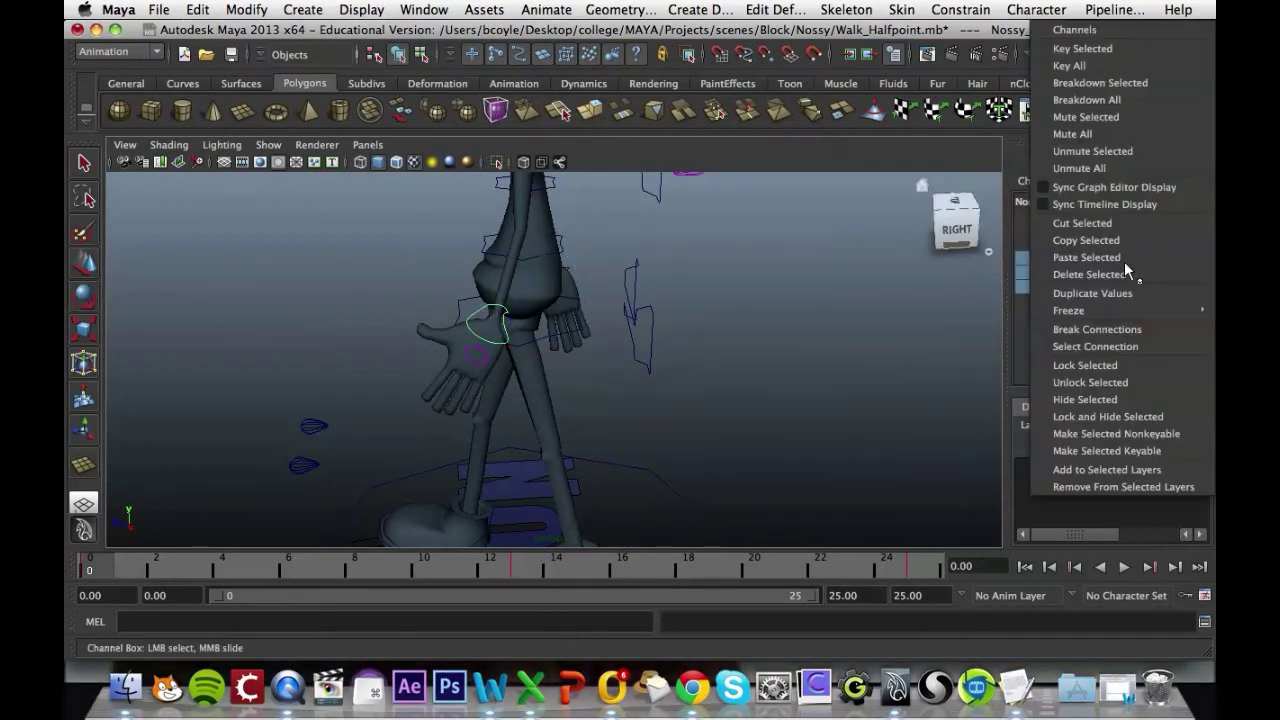
pyautogui.click(1116, 51)
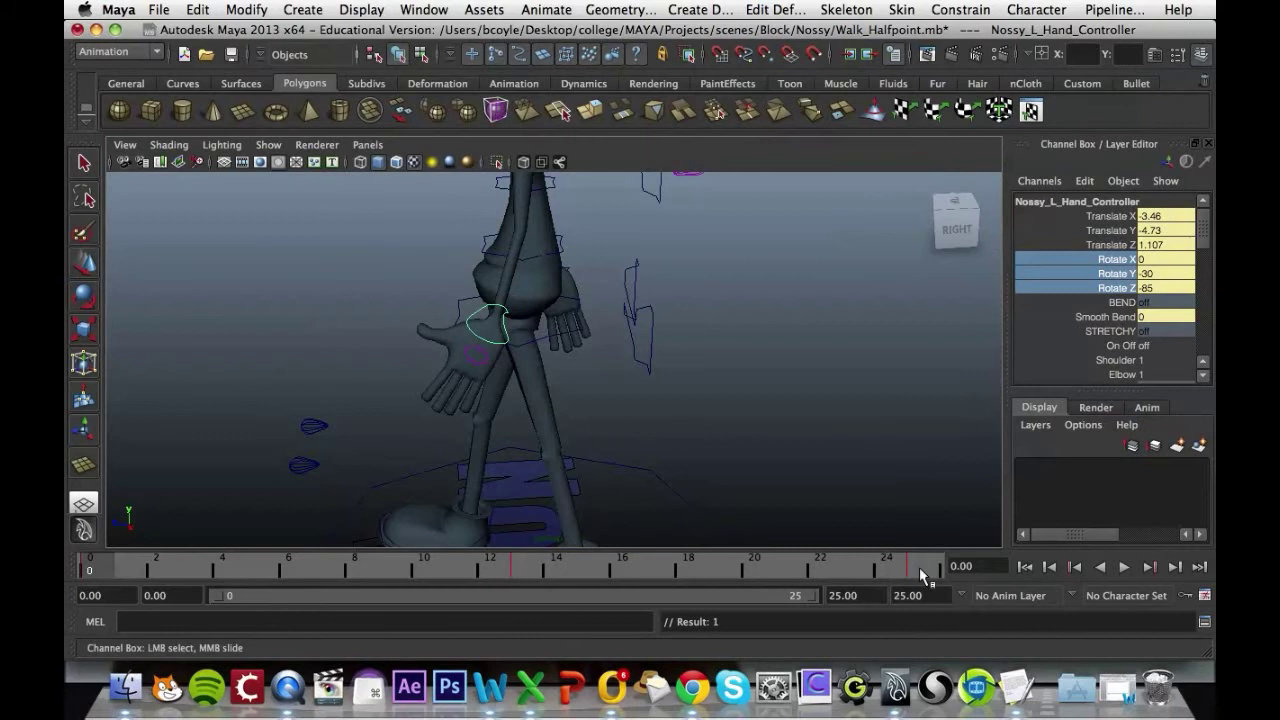
# Key the same left hand rotation at frame 25 and check frames 0 and 25
pyautogui.click(925, 575)
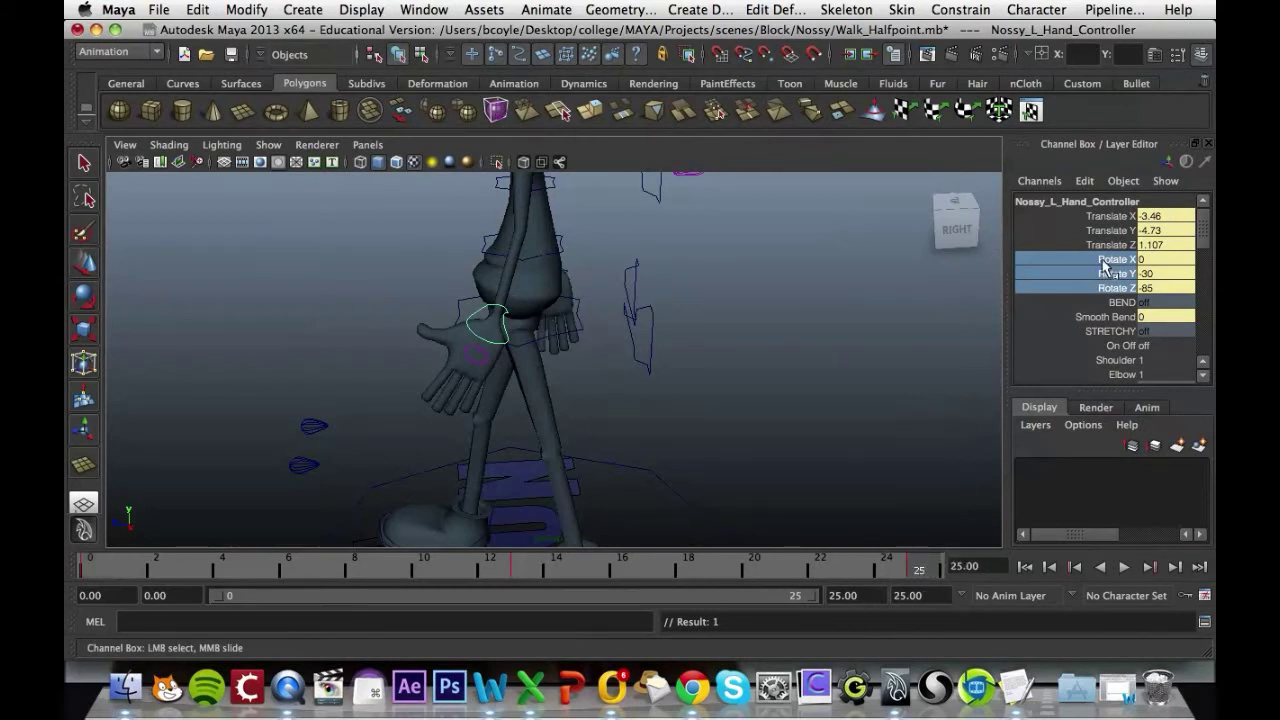
pyautogui.rightClick(1108, 273)
pyautogui.click(1116, 48)
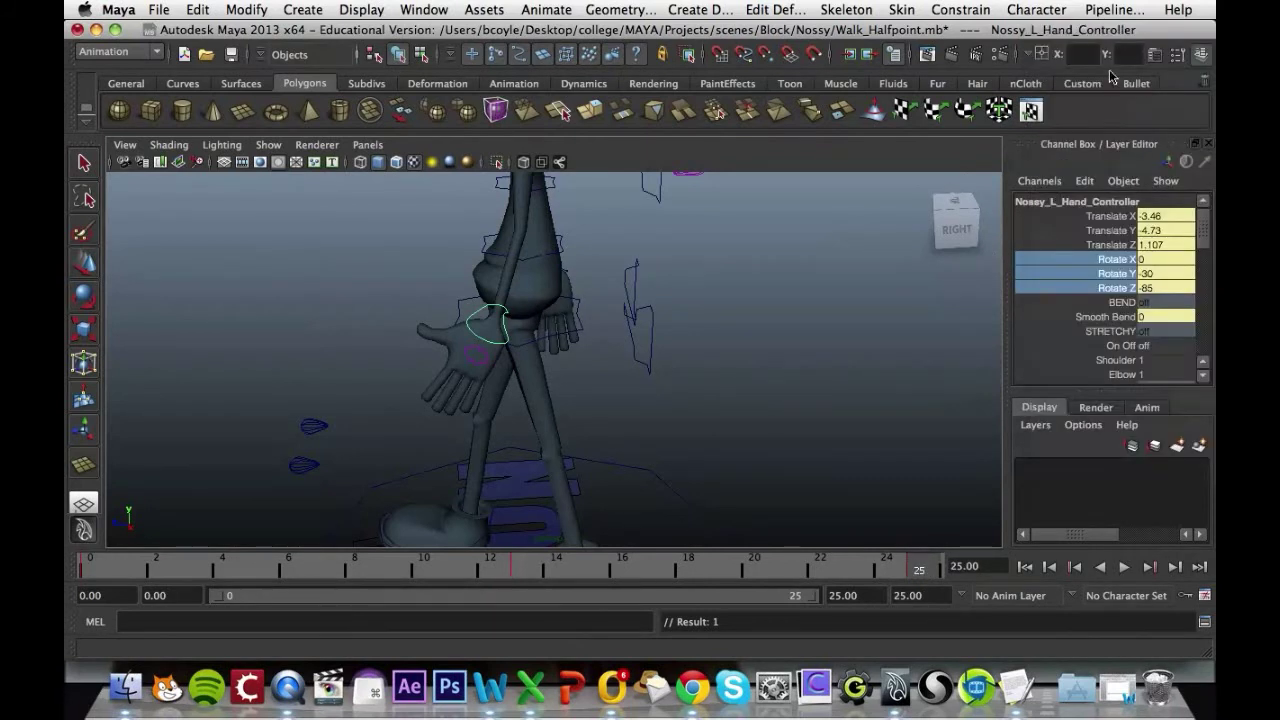
pyautogui.click(92, 568)
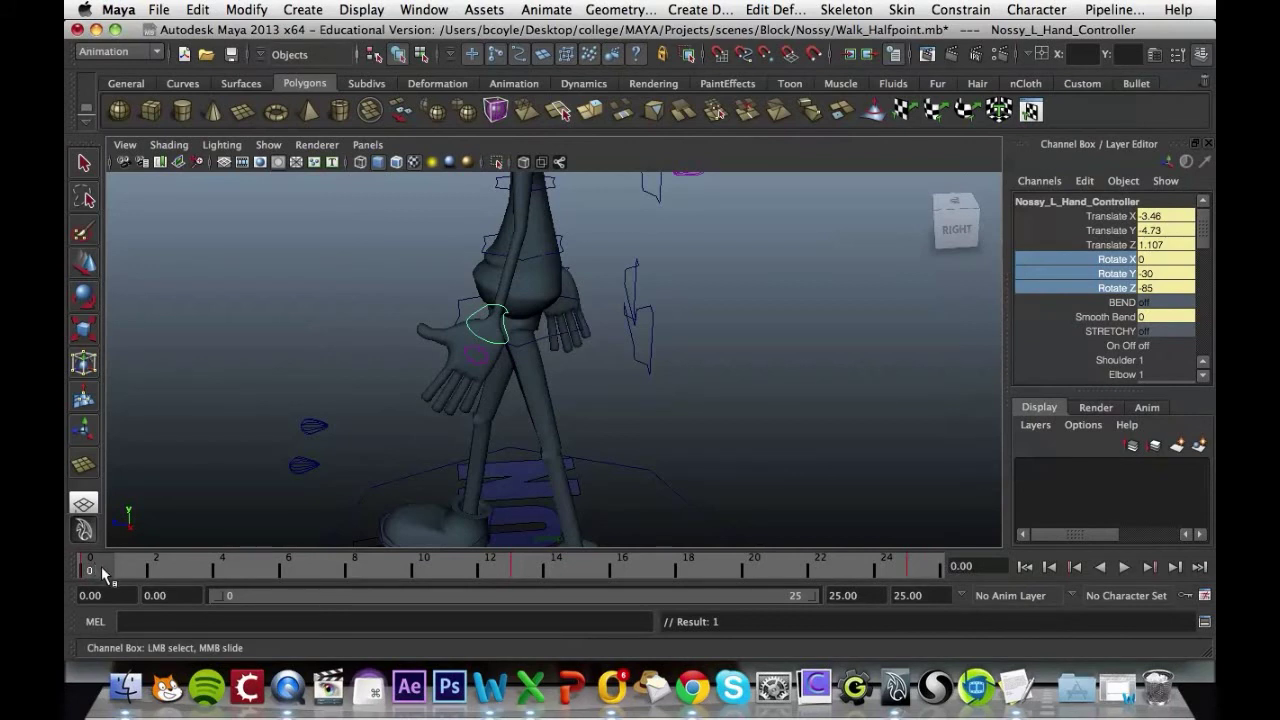
pyautogui.click(915, 567)
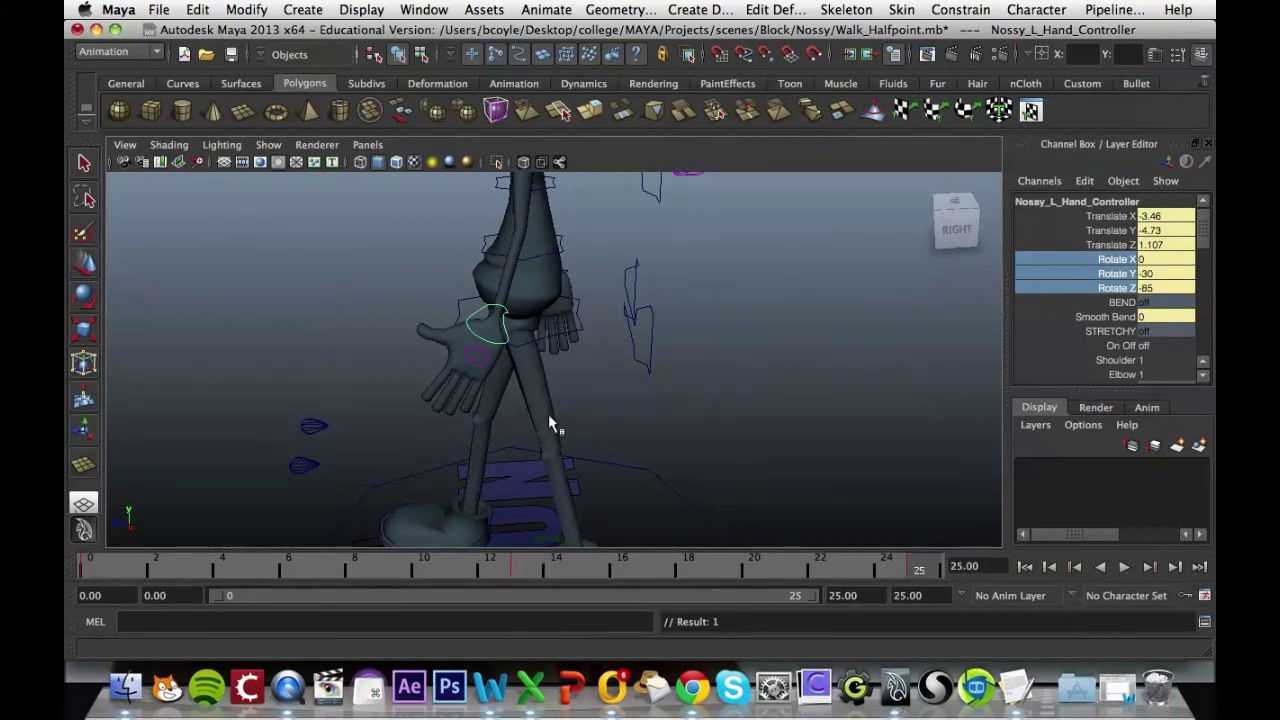
pyautogui.keyDown('alt'); pyautogui.moveTo(548, 414); pyautogui.dragTo(925, 396); pyautogui.keyUp('alt')
pyautogui.click(529, 317)
pyautogui.press('e')
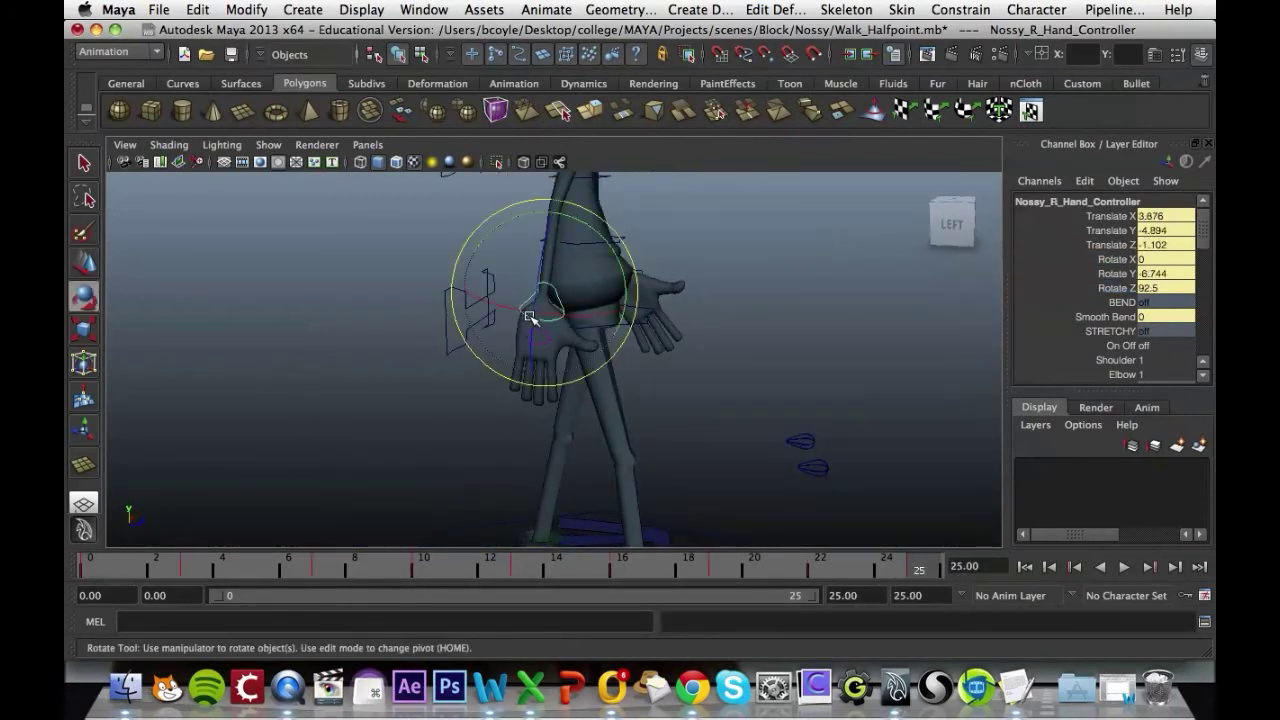
pyautogui.click(106, 569)
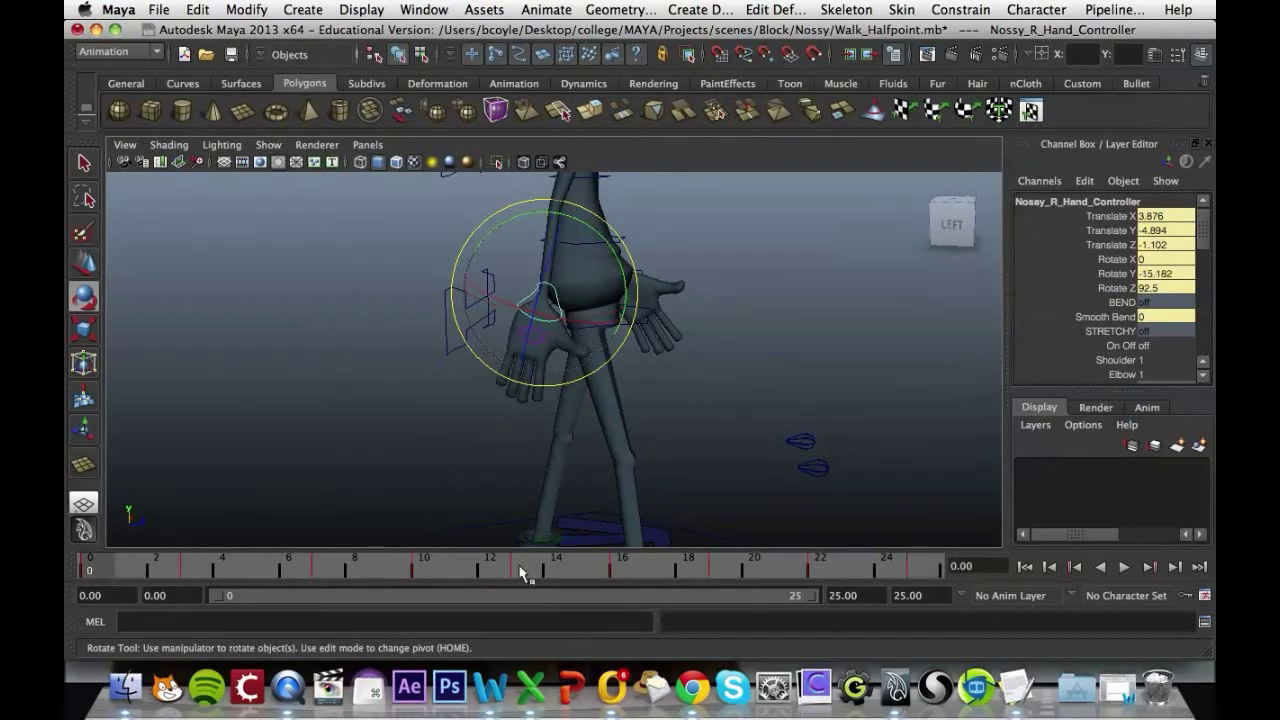
pyautogui.click(935, 569)
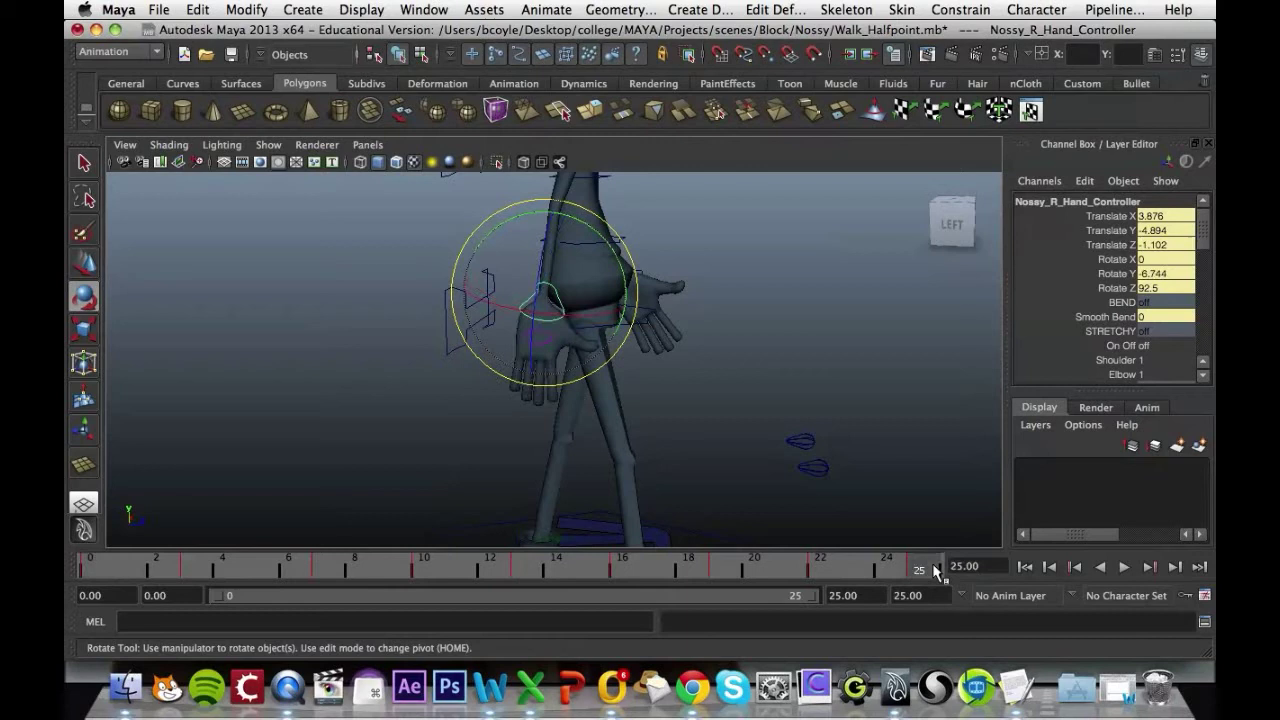
pyautogui.click(113, 571)
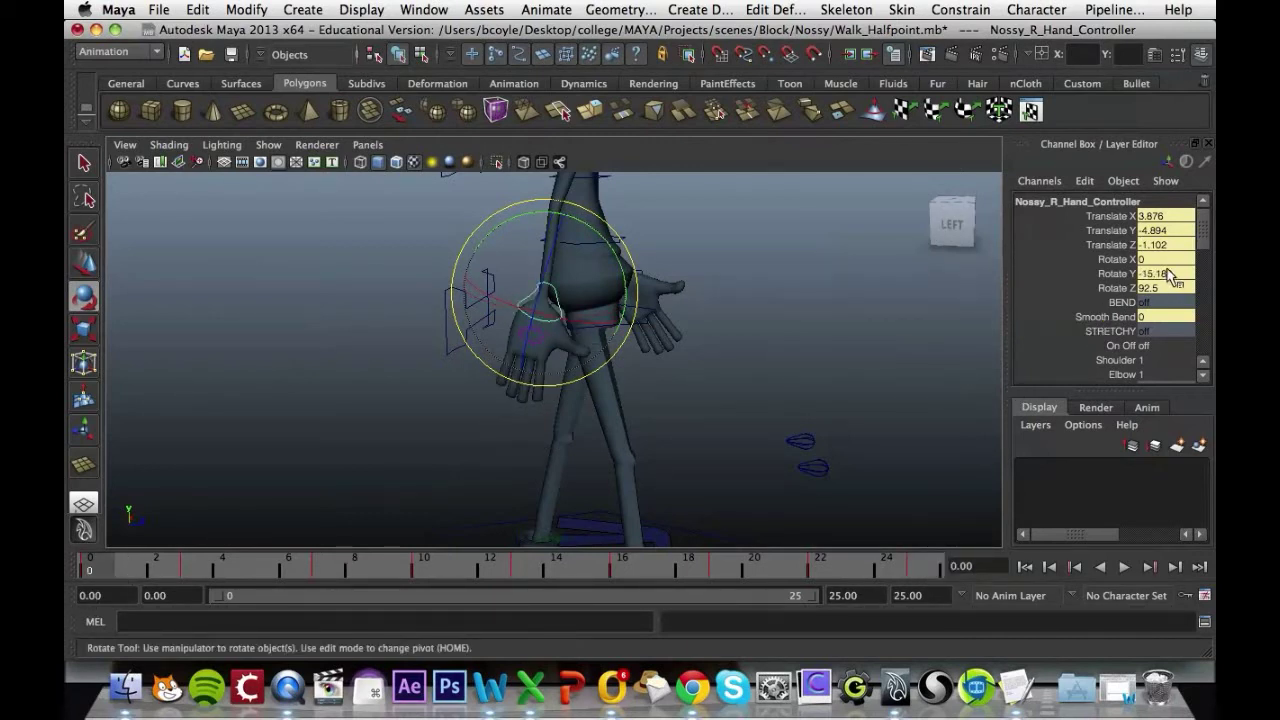
pyautogui.doubleClick(1168, 273)
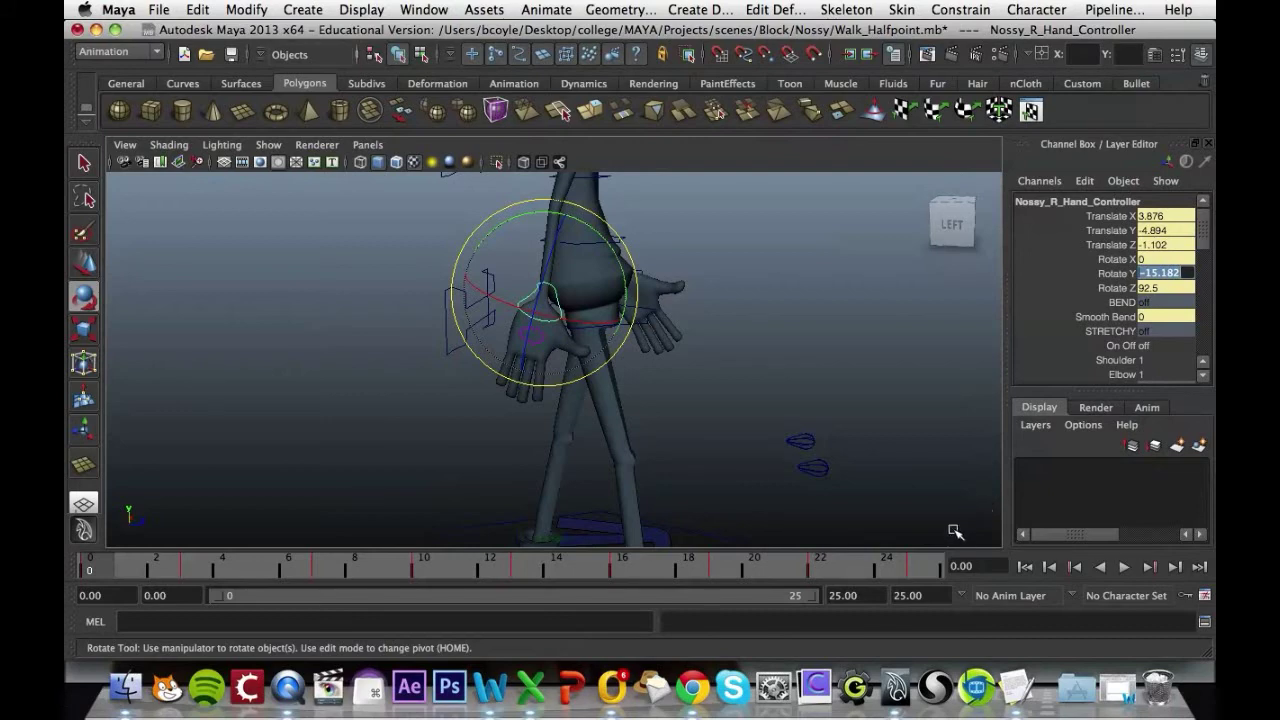
pyautogui.click(794, 320)
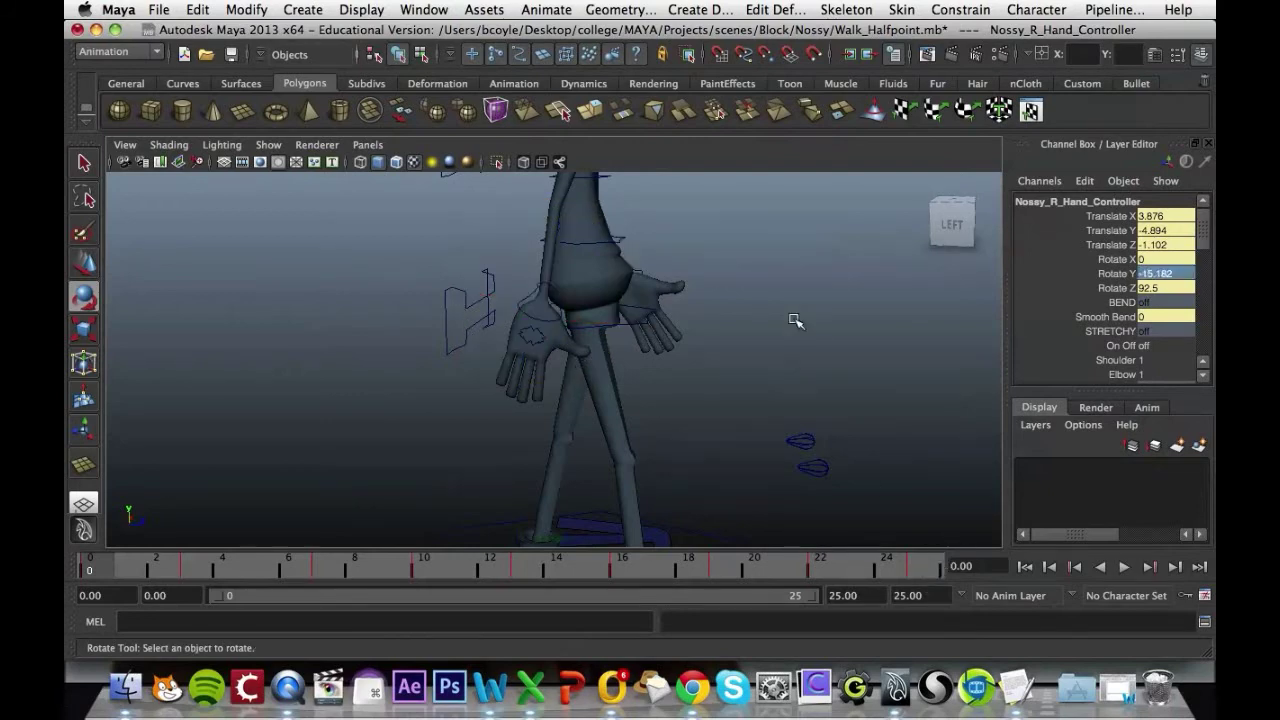
pyautogui.keyDown('alt'); pyautogui.moveTo(794, 320); pyautogui.dragTo(487, 306); pyautogui.keyUp('alt')
pyautogui.click(487, 306)
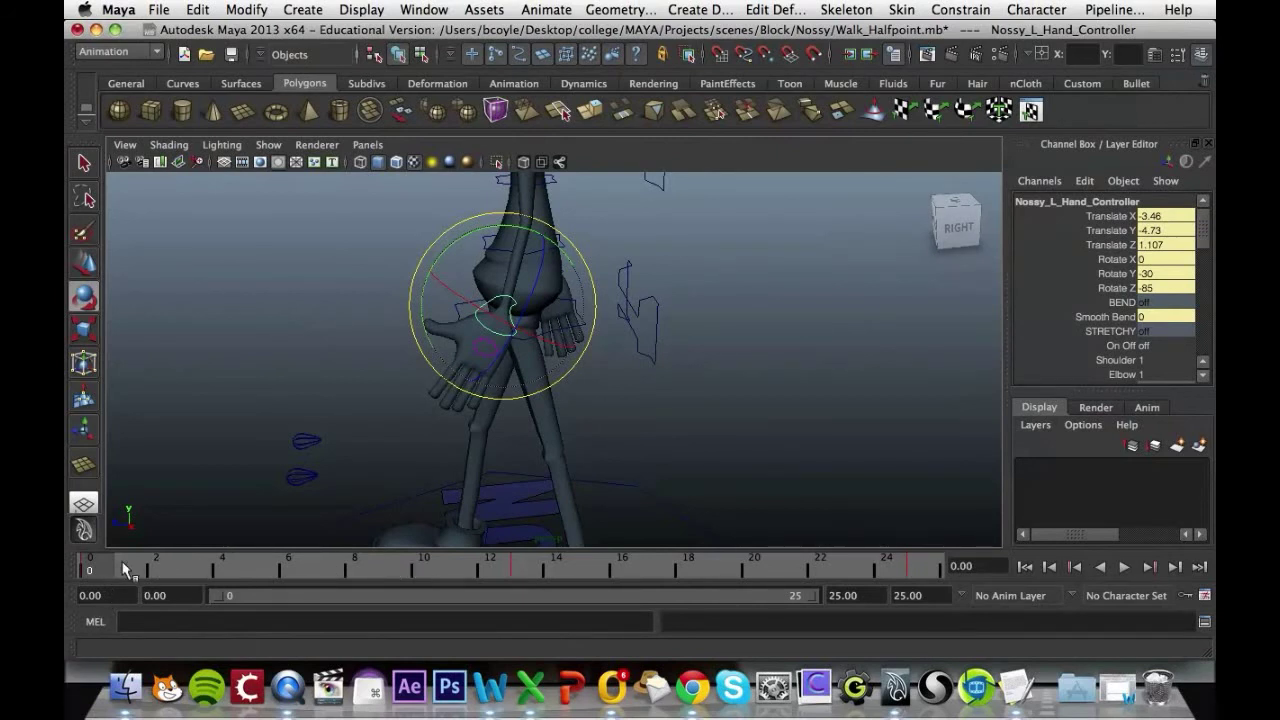
# Key the left hand controller's rotation at frame 7, swung forward to 5 degrees
pyautogui.hotkey('alt', 'v')
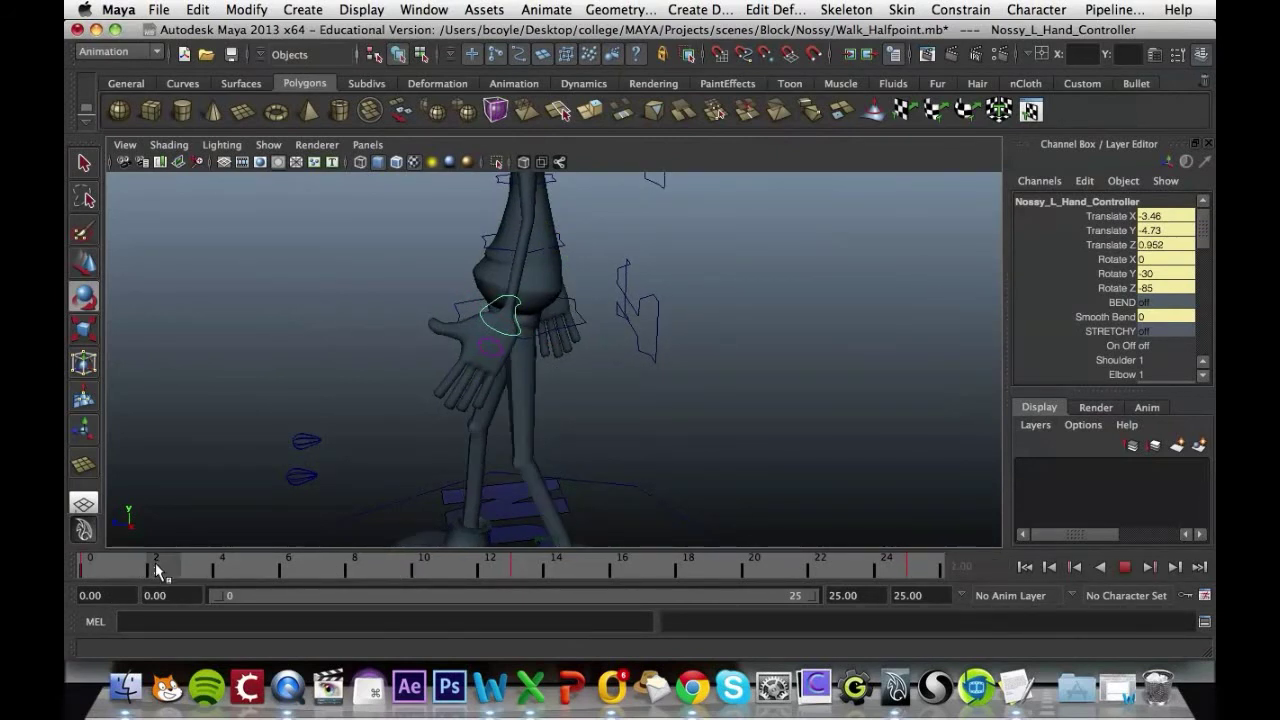
pyautogui.moveTo(207, 572); pyautogui.dragTo(325, 570)
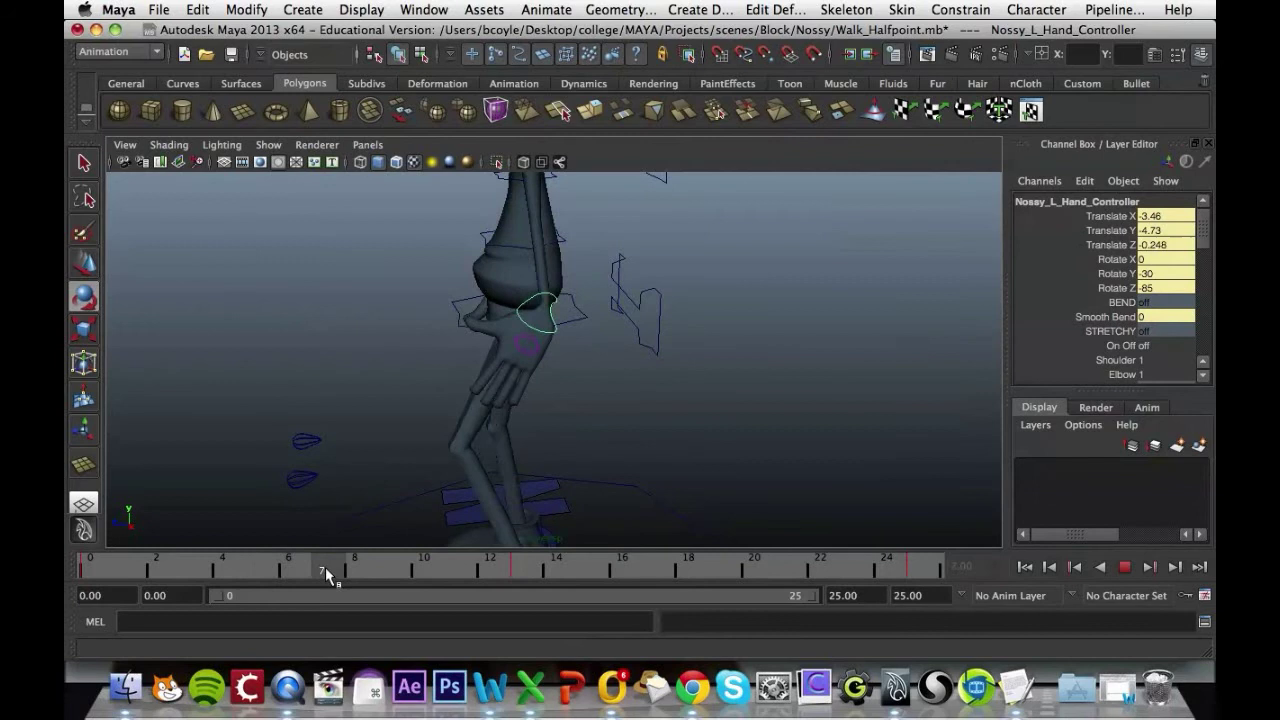
pyautogui.moveTo(537, 222); pyautogui.dragTo(493, 222)
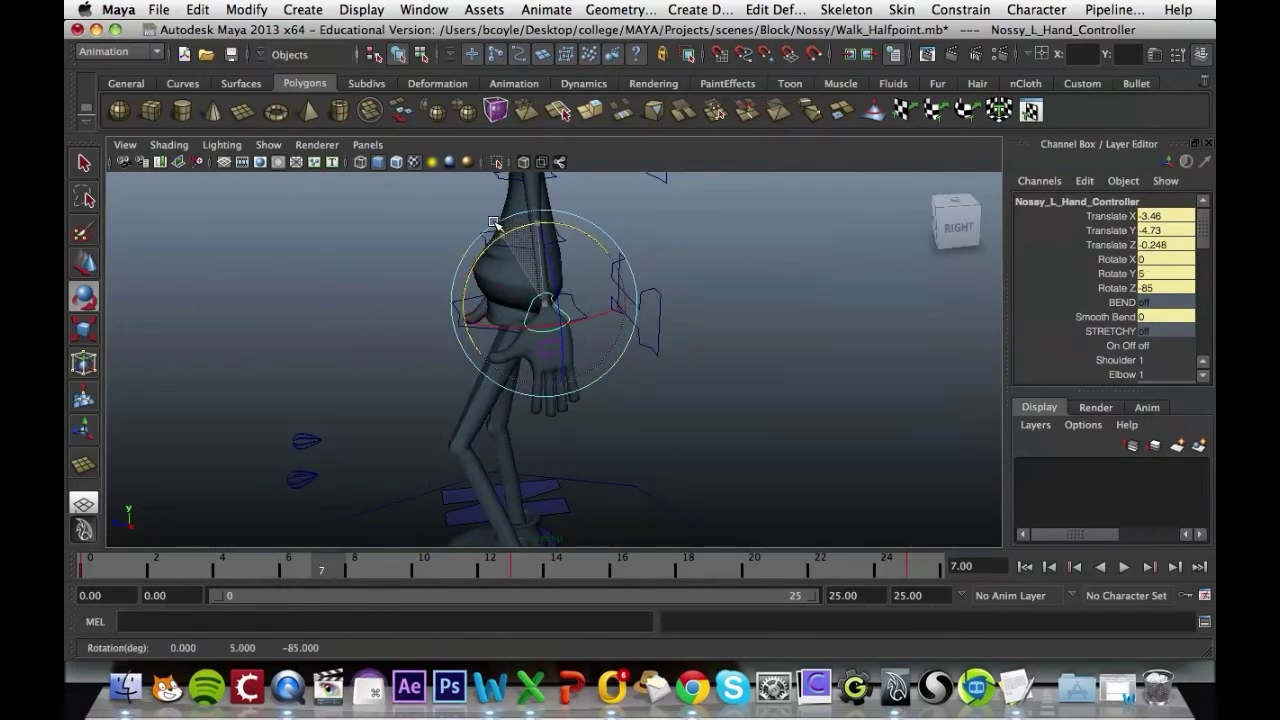
pyautogui.moveTo(1115, 258); pyautogui.dragTo(1124, 290)
pyautogui.rightClick(1123, 279)
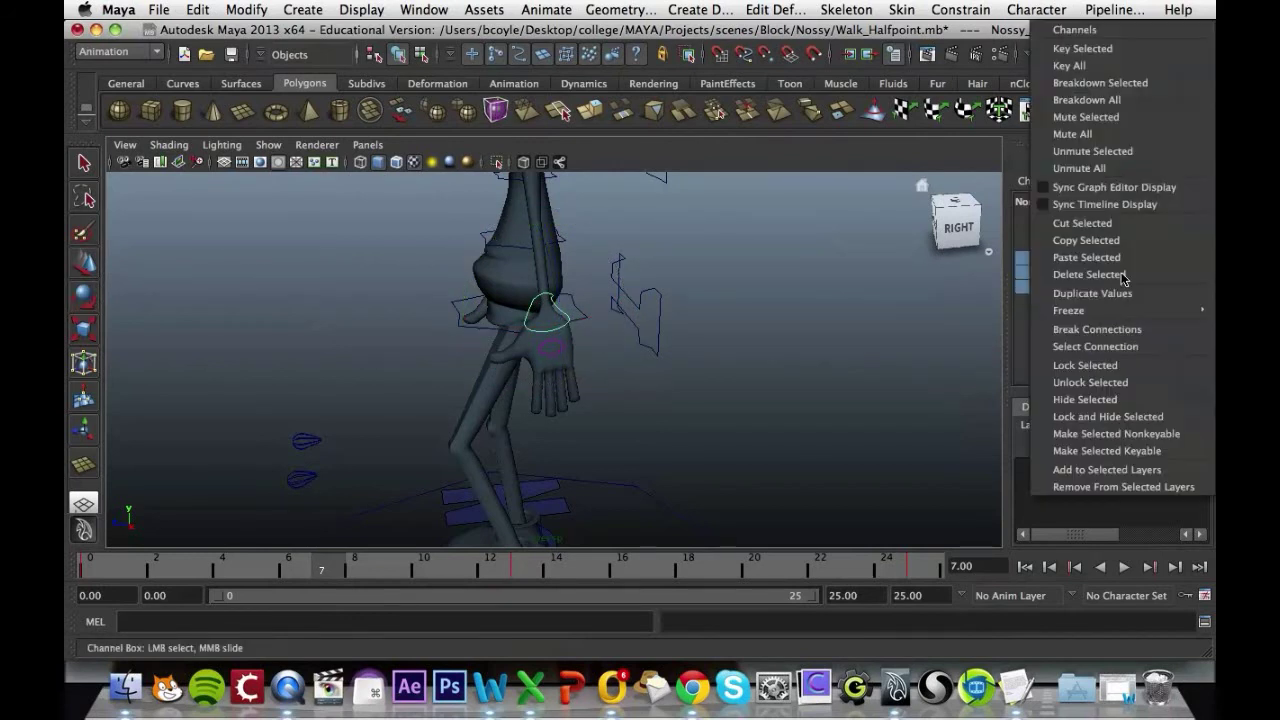
pyautogui.click(1093, 62)
# Swing the hand to Rotate Y 25 at frame 13 and key its rotation
pyautogui.hotkey('alt', 'v')
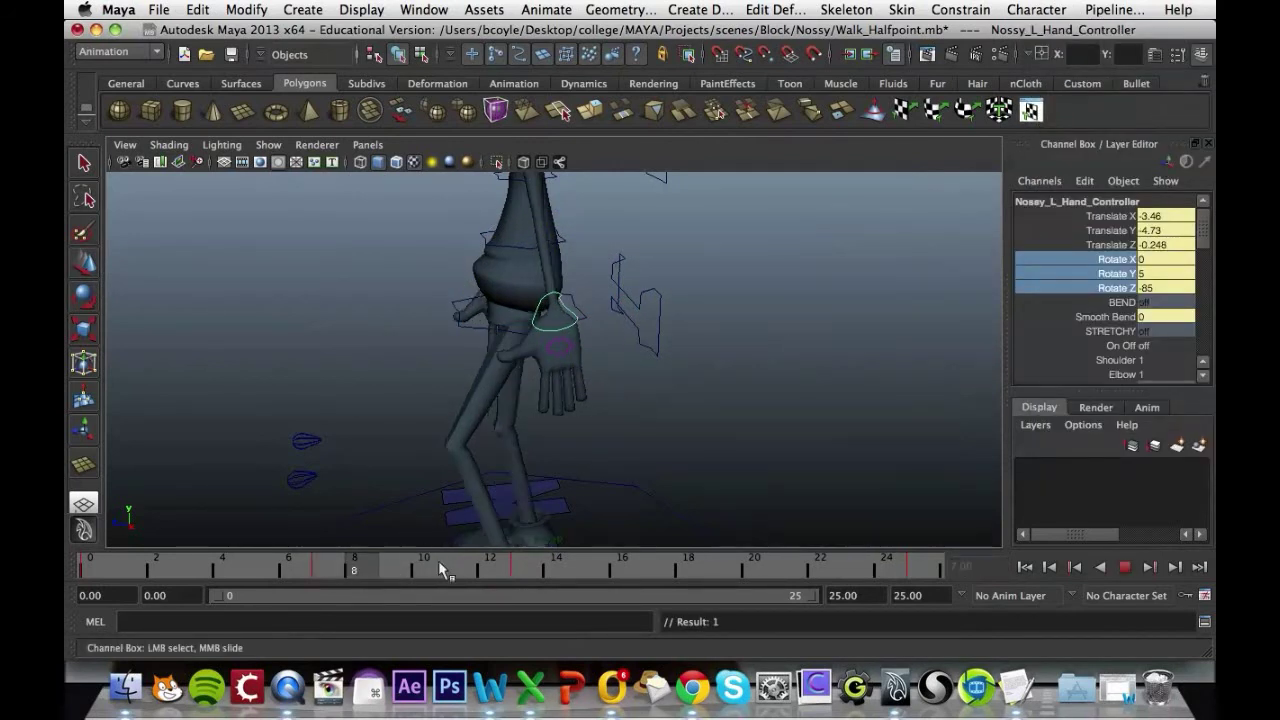
pyautogui.hotkey('alt', 'v')
pyautogui.press('e')
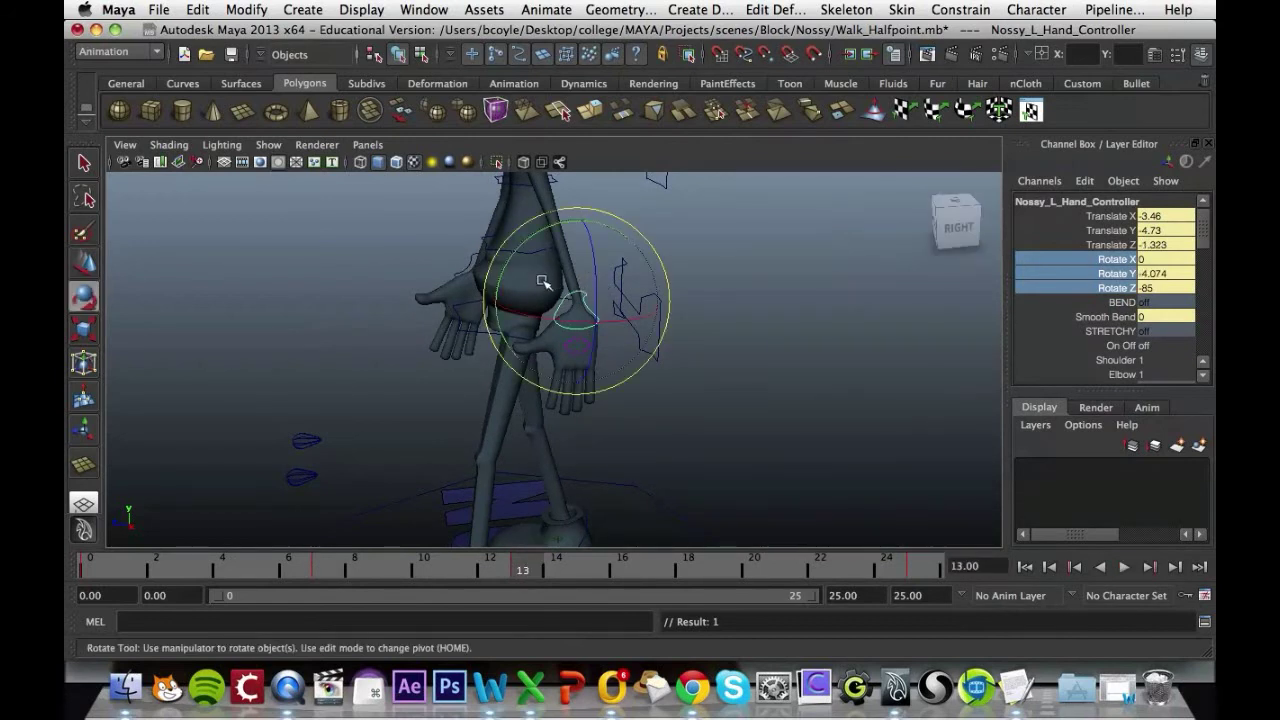
pyautogui.moveTo(515, 250); pyautogui.dragTo(492, 272)
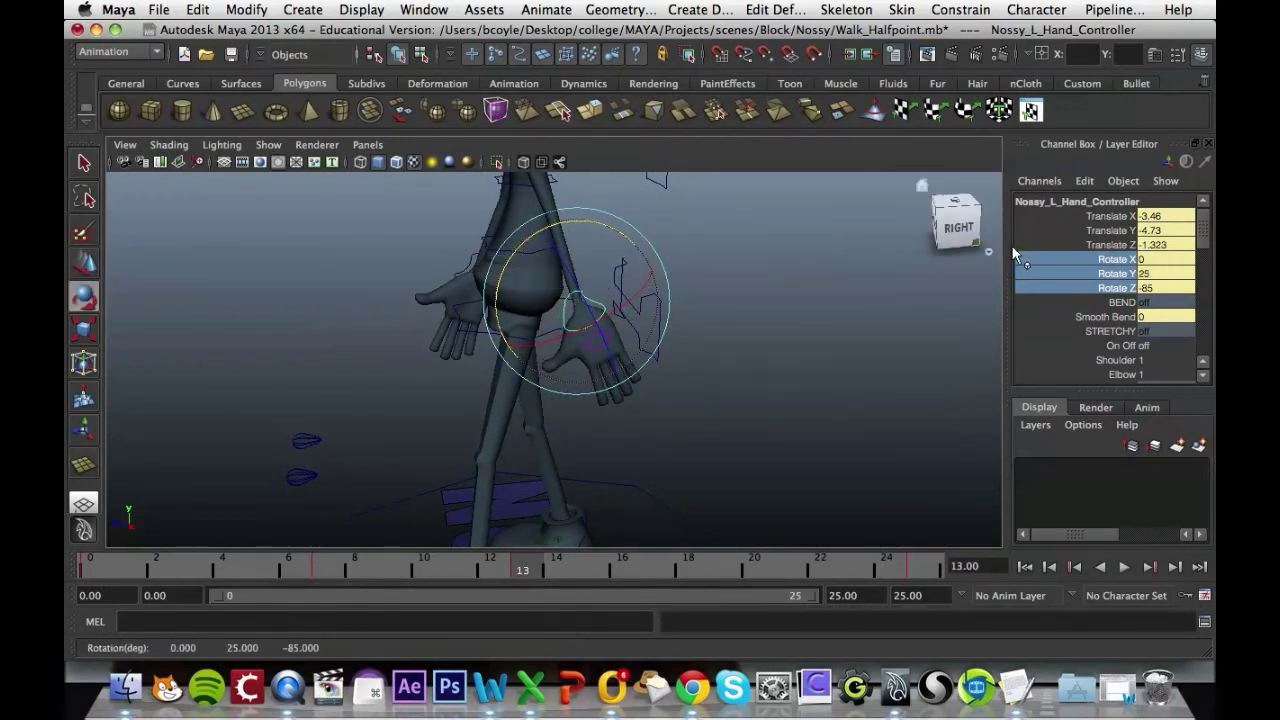
pyautogui.rightClick(1120, 262)
pyautogui.click(1100, 46)
# Key the hand rotation at frame 19 (Rotate Y -2.5) and play back the swing
pyautogui.moveTo(520, 570); pyautogui.dragTo(724, 570)
pyautogui.keyDown('alt'); pyautogui.moveTo(671, 360); pyautogui.dragTo(797, 323); pyautogui.keyUp('alt')
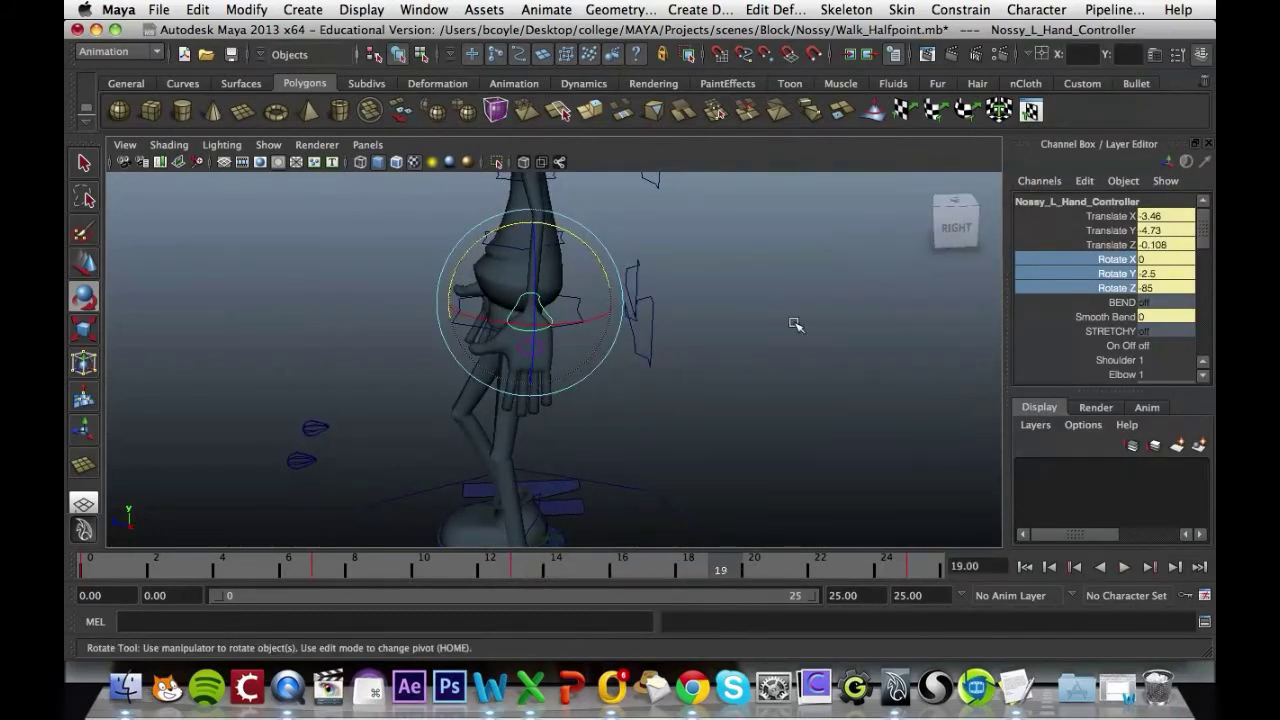
pyautogui.rightClick(1128, 262)
pyautogui.click(1086, 48)
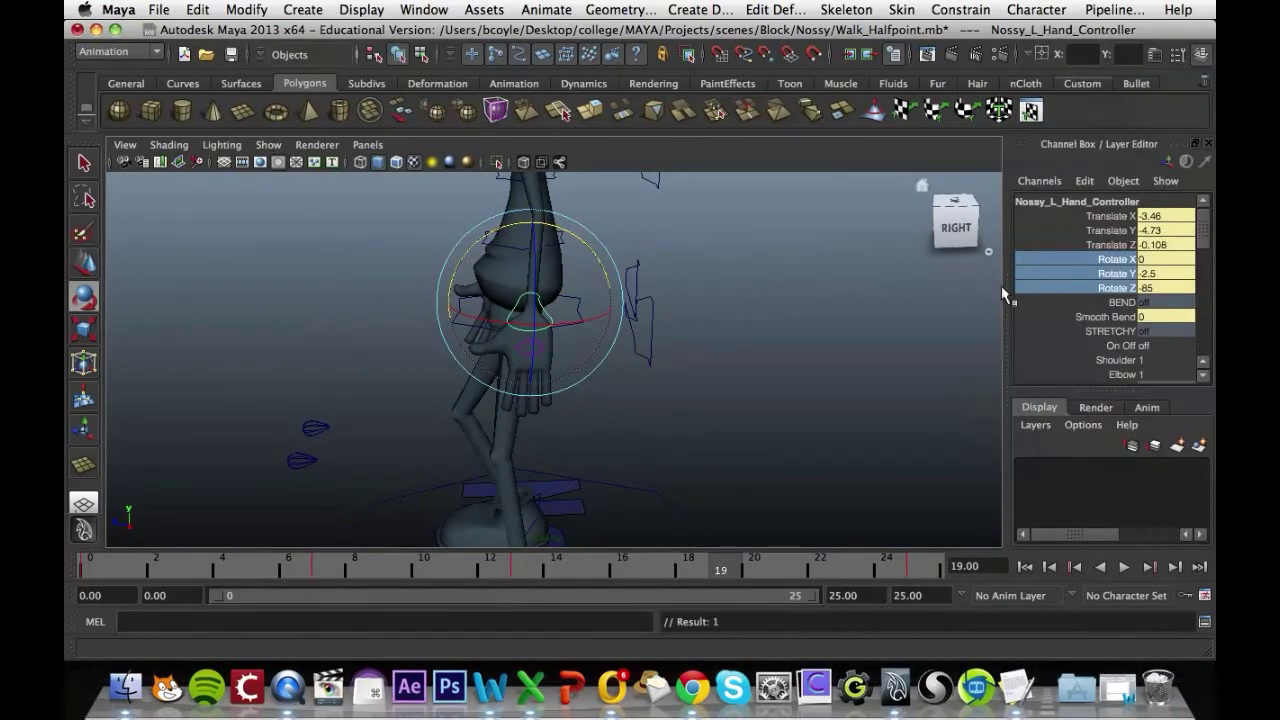
pyautogui.hotkey('alt', 'v')
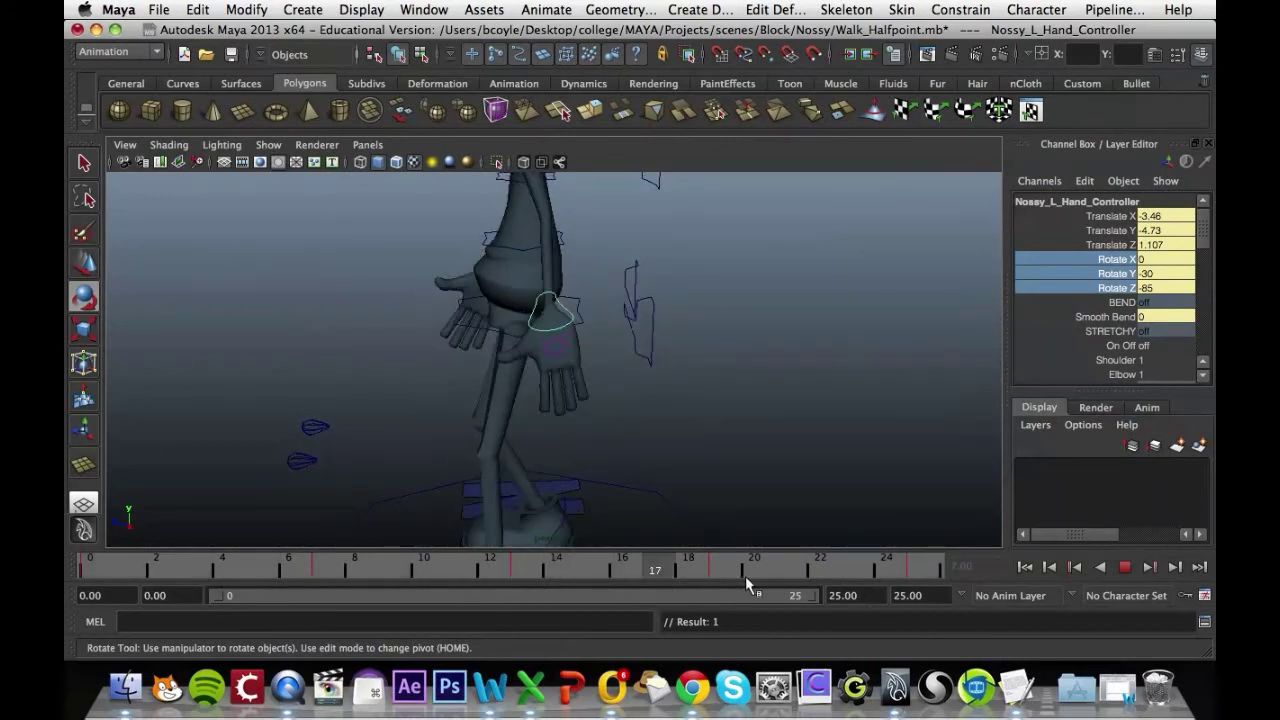
# Stop playback at frame 11 and open the Graph Editor
pyautogui.click(468, 575)
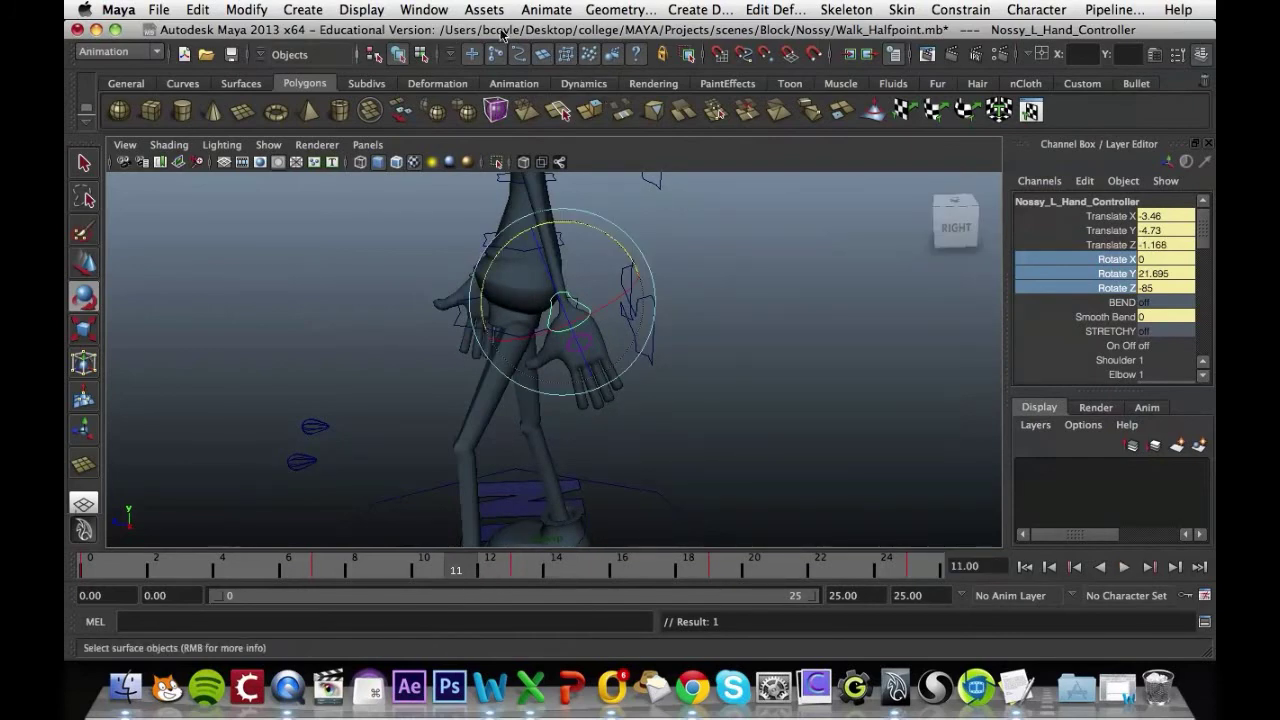
pyautogui.click(437, 8)
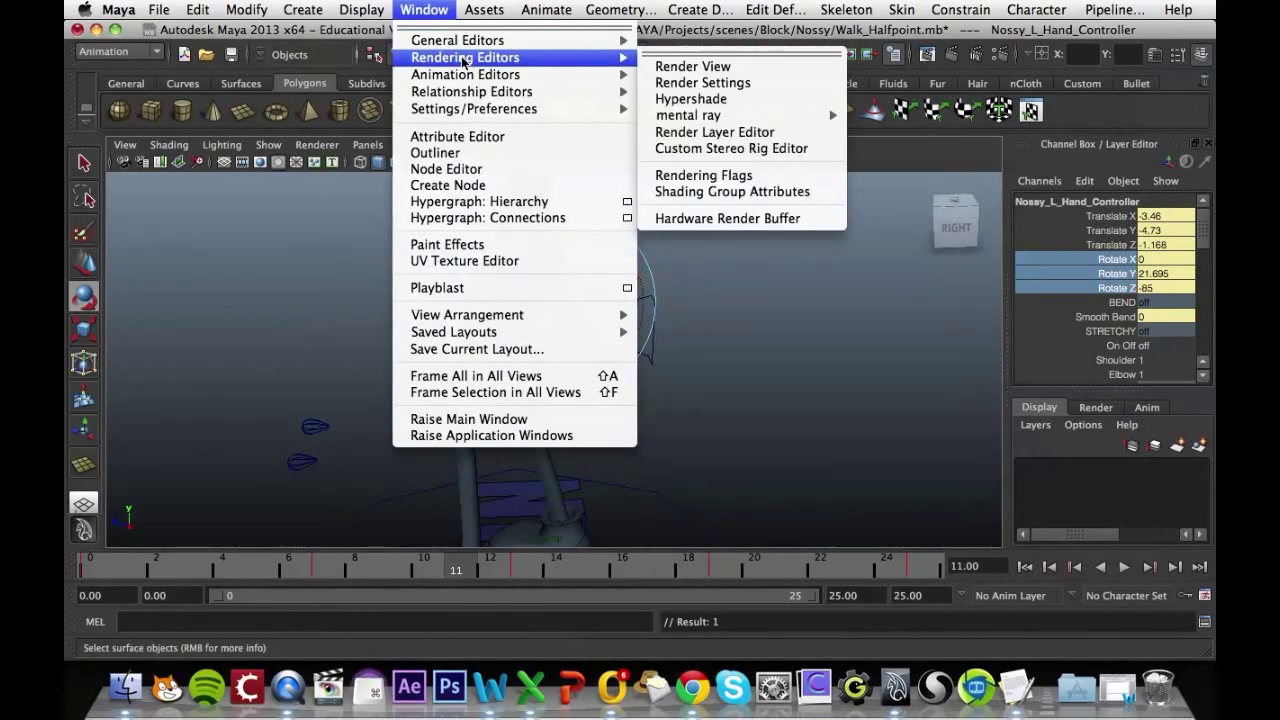
pyautogui.moveTo(467, 74)
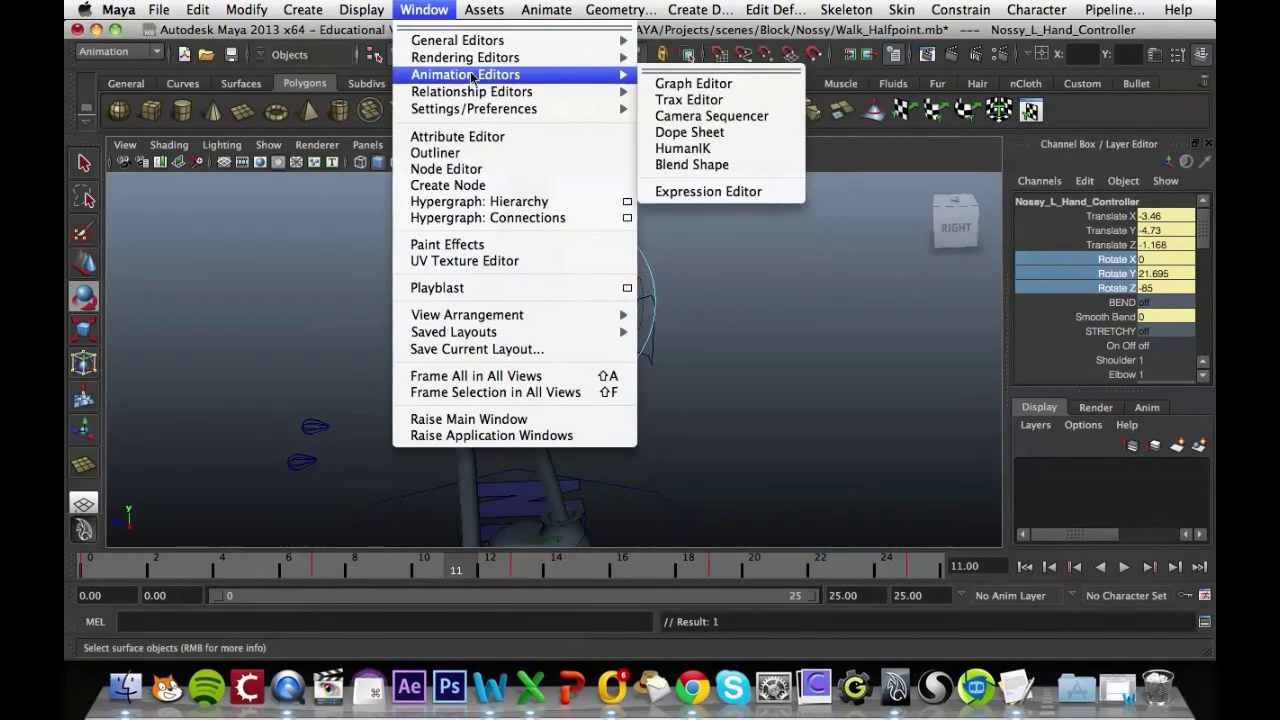
pyautogui.click(716, 86)
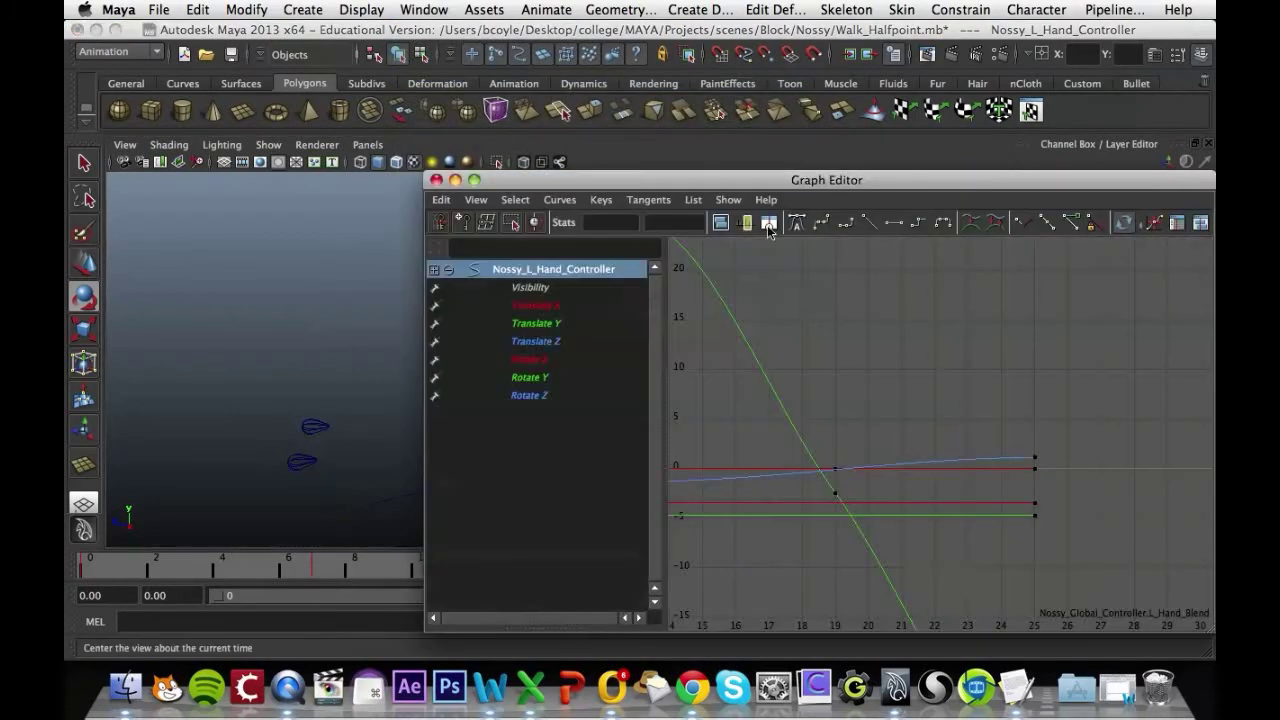
# Isolate and frame the Rotate Y curve, then drag all its keys three frames later
pyautogui.click(545, 378)
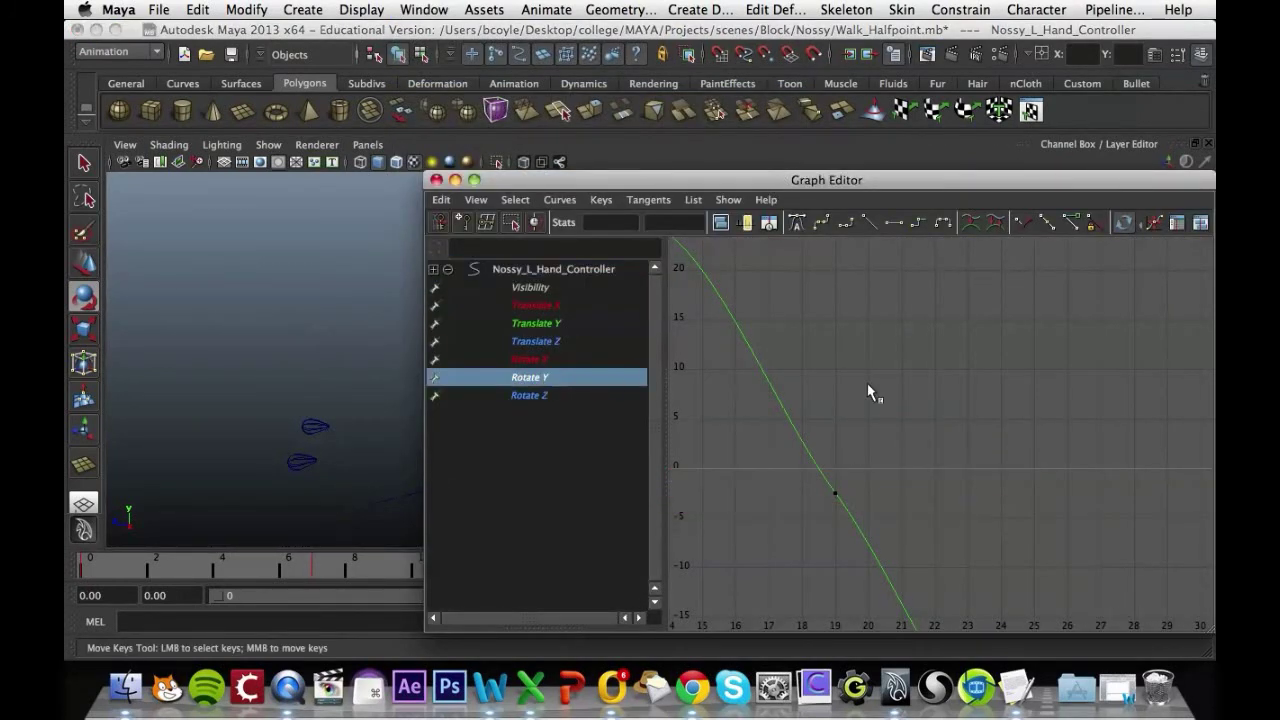
pyautogui.press('f')
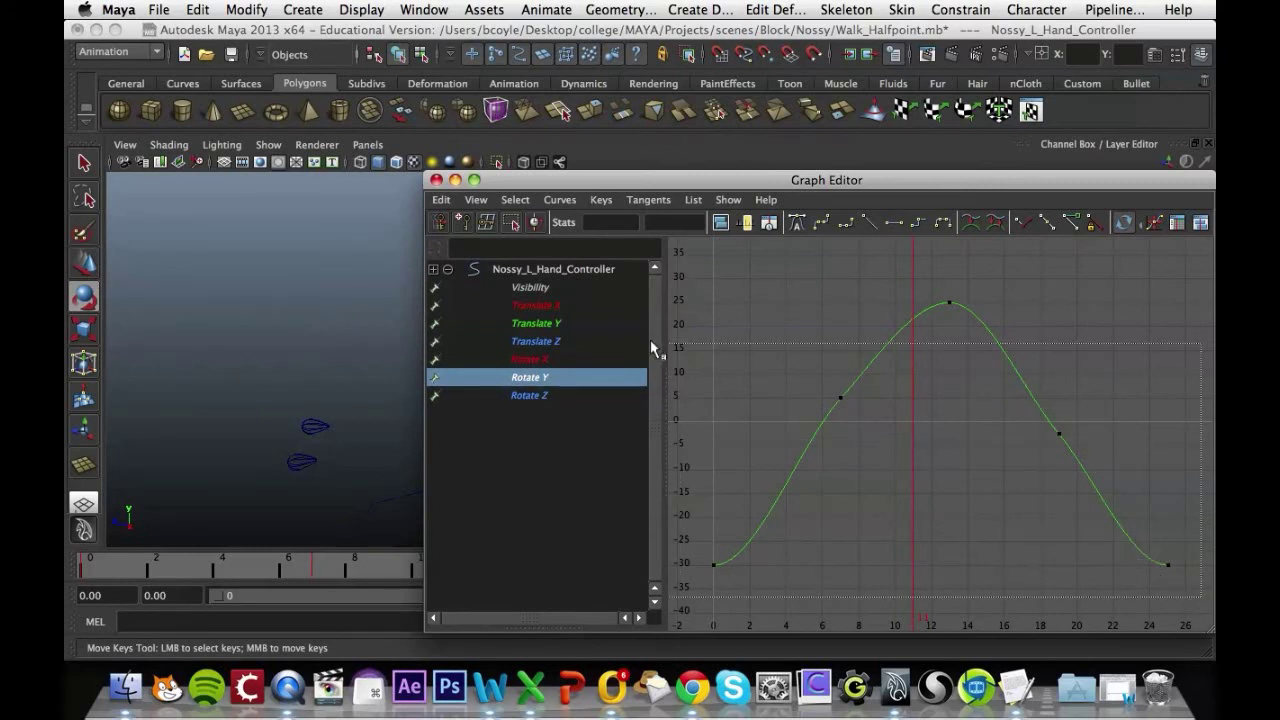
pyautogui.click(937, 312)
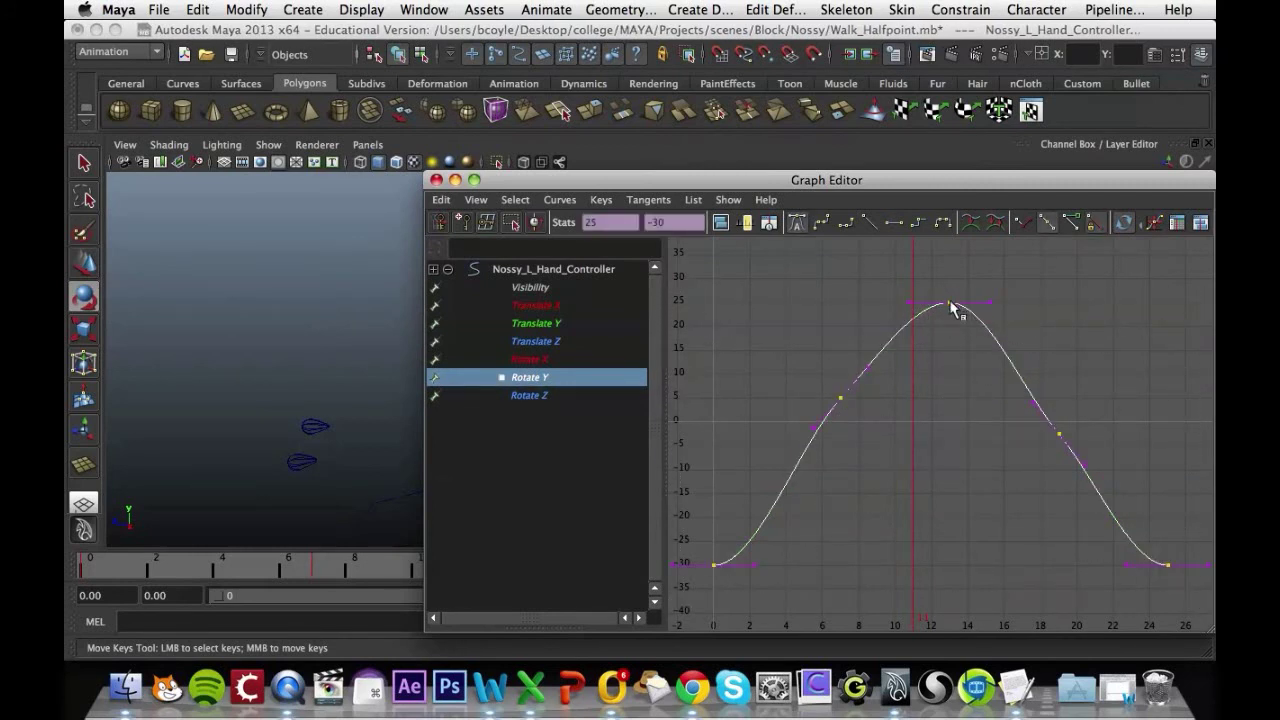
pyautogui.middleClick(953, 303)
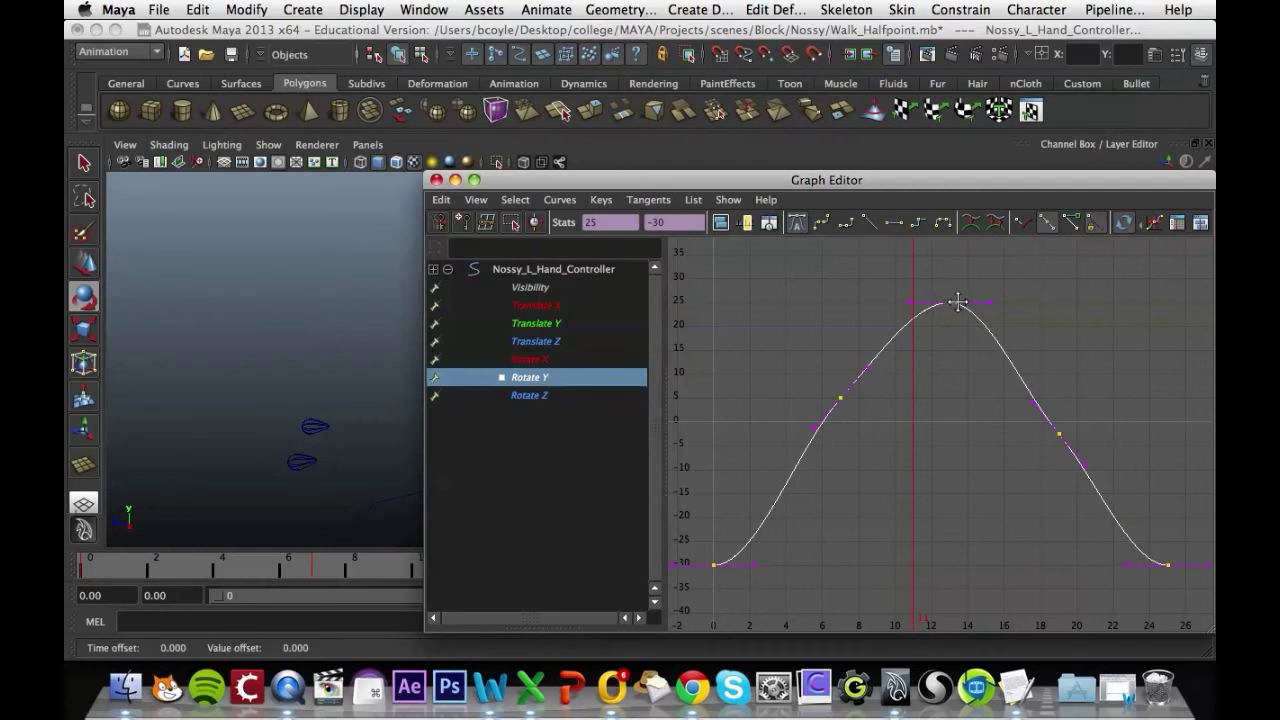
pyautogui.moveTo(958, 302); pyautogui.dragTo(1005, 309, button='middle')
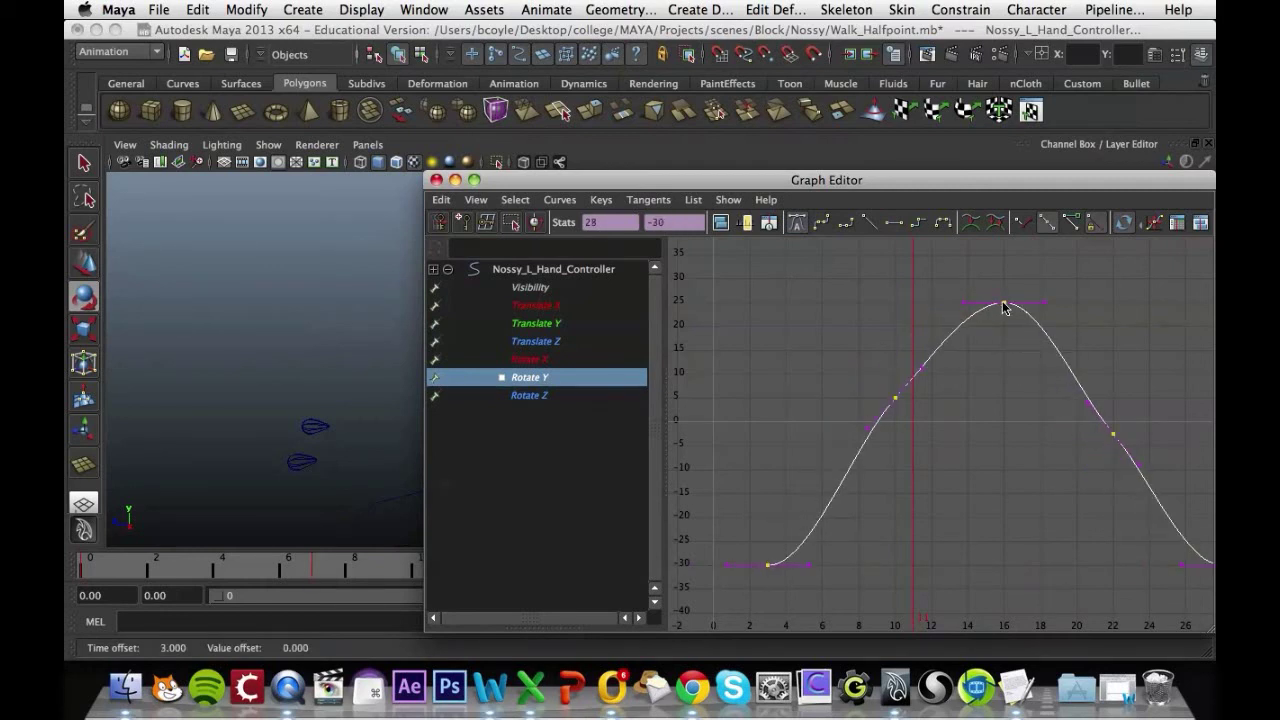
# Close the Graph Editor and play back the walk with the offset hand swing
pyautogui.click(436, 180)
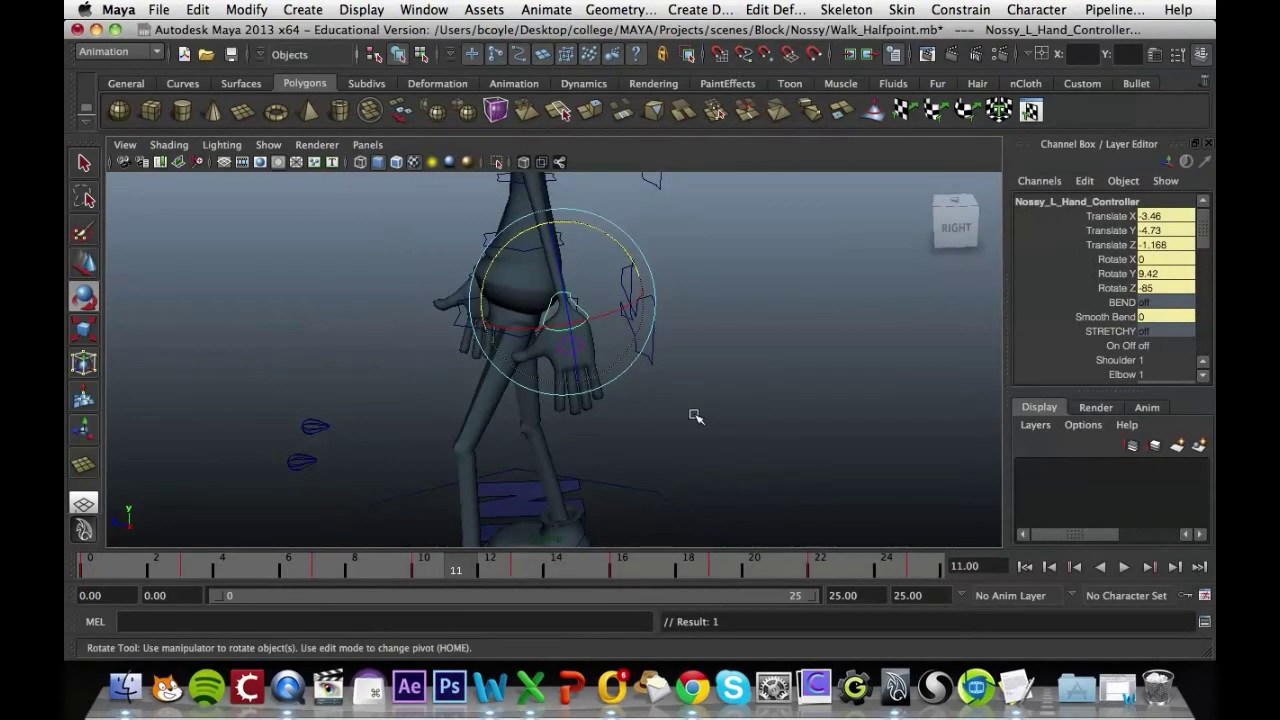
pyautogui.hotkey('alt', 'v')
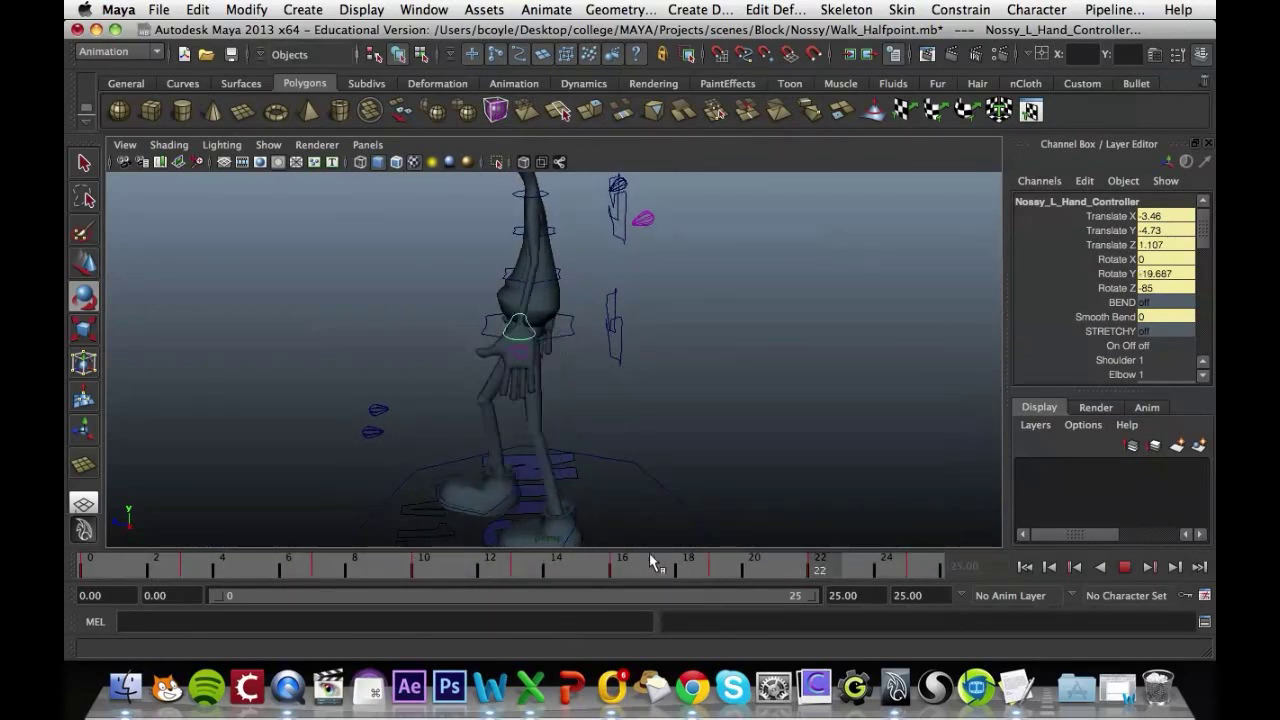
pyautogui.hotkey('alt', 'v')
# Replay the walk from a closer front view, then hide Maya to show the desktop
pyautogui.press('e')
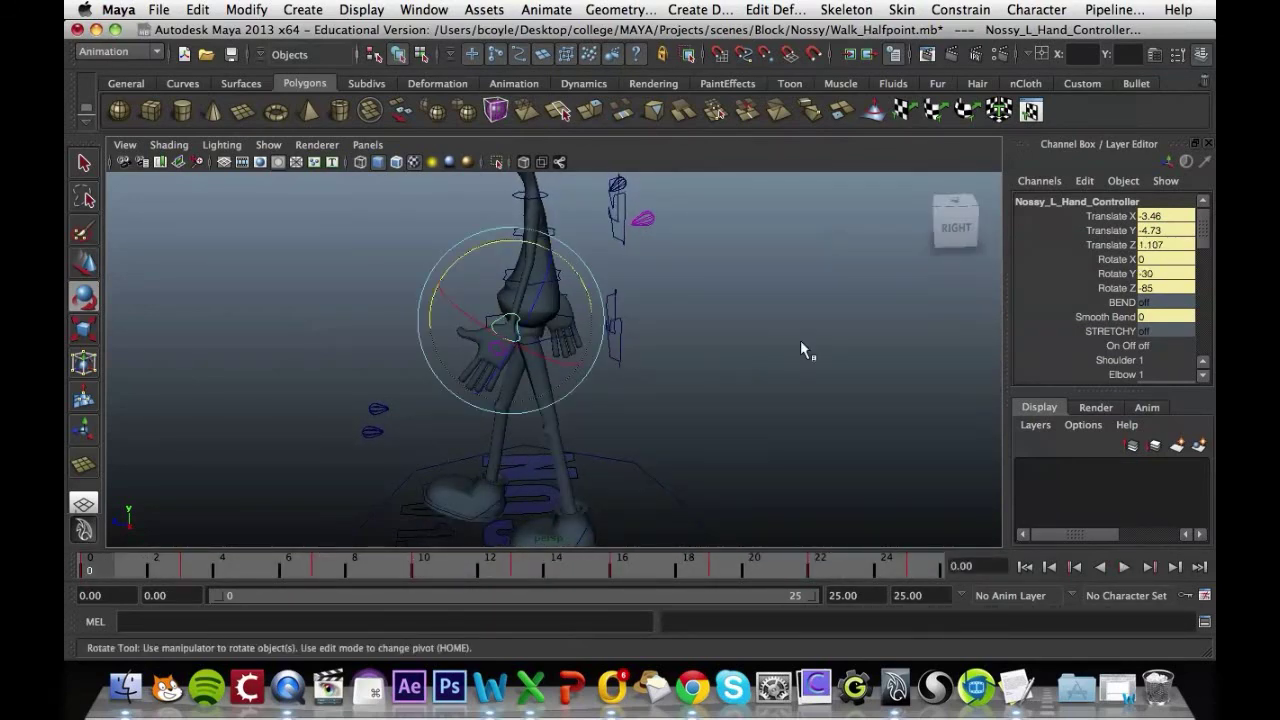
pyautogui.keyDown('alt'); pyautogui.moveTo(800, 351); pyautogui.dragTo(818, 318); pyautogui.keyUp('alt')
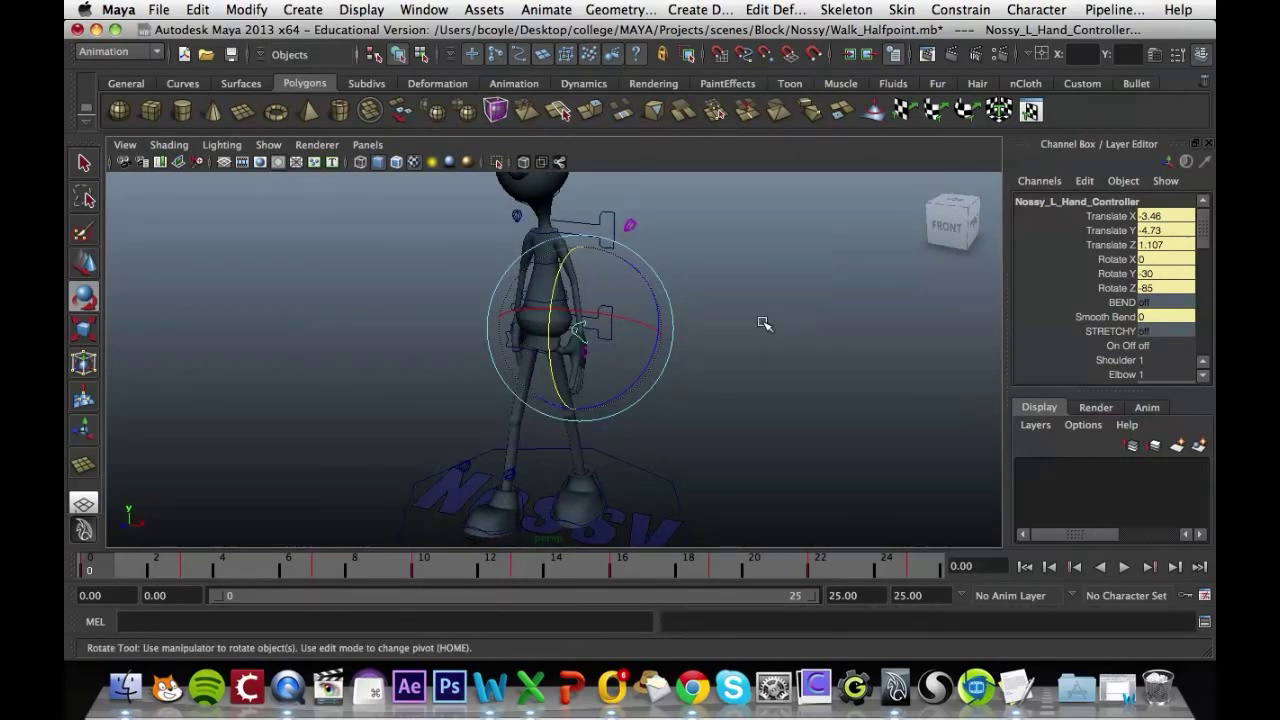
pyautogui.keyDown('alt'); pyautogui.moveTo(764, 323); pyautogui.dragTo(849, 400); pyautogui.keyUp('alt')
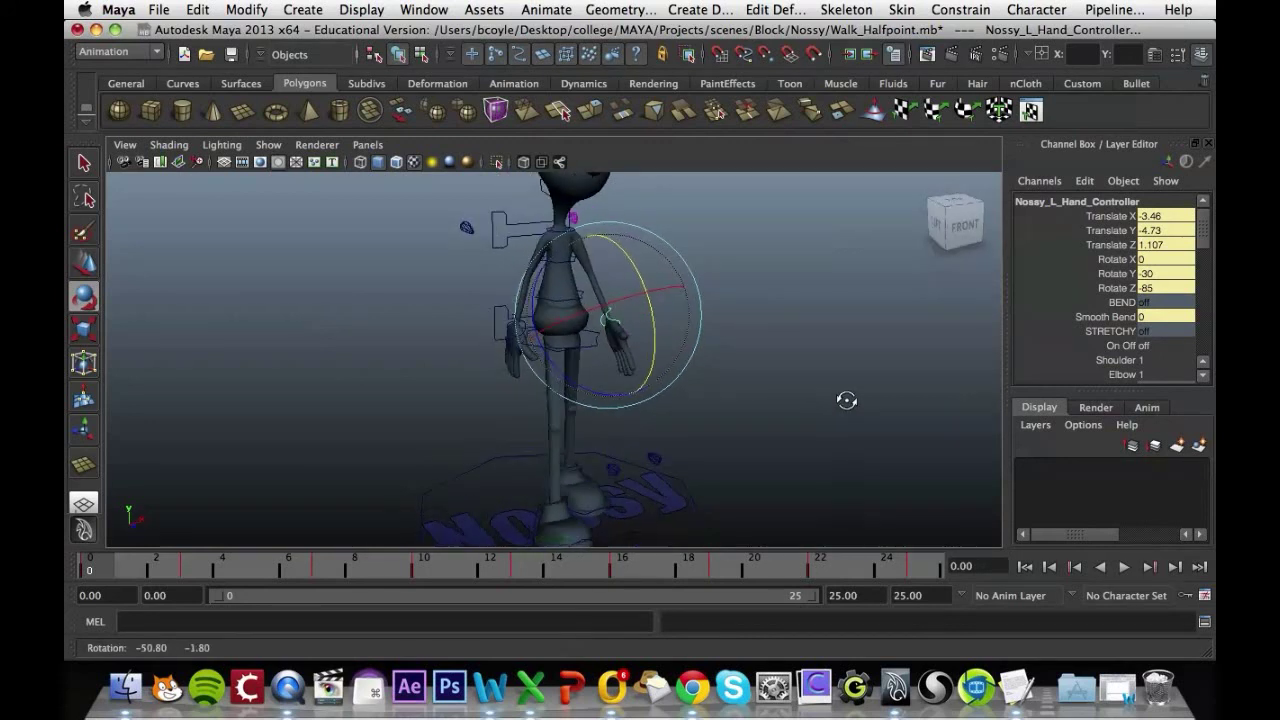
pyautogui.keyDown('alt'); pyautogui.moveTo(766, 474); pyautogui.dragTo(740, 441, button='right'); pyautogui.keyUp('alt')
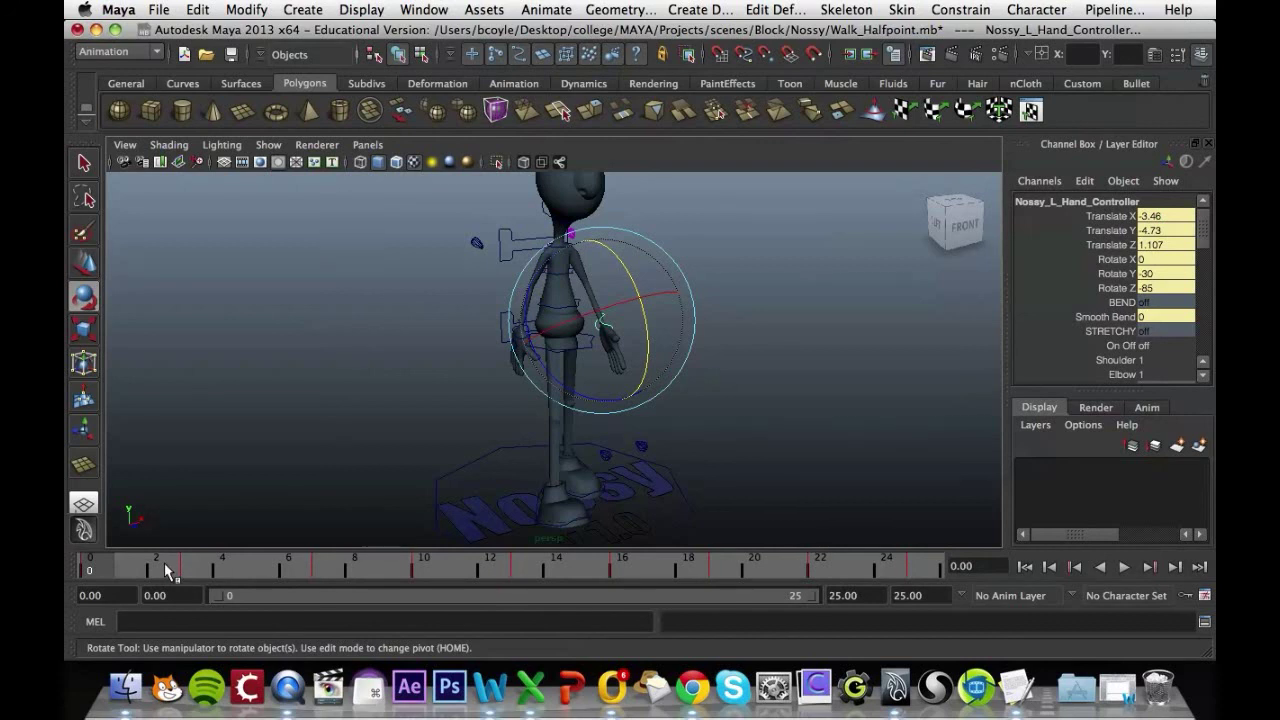
pyautogui.hotkey('alt', 'v')
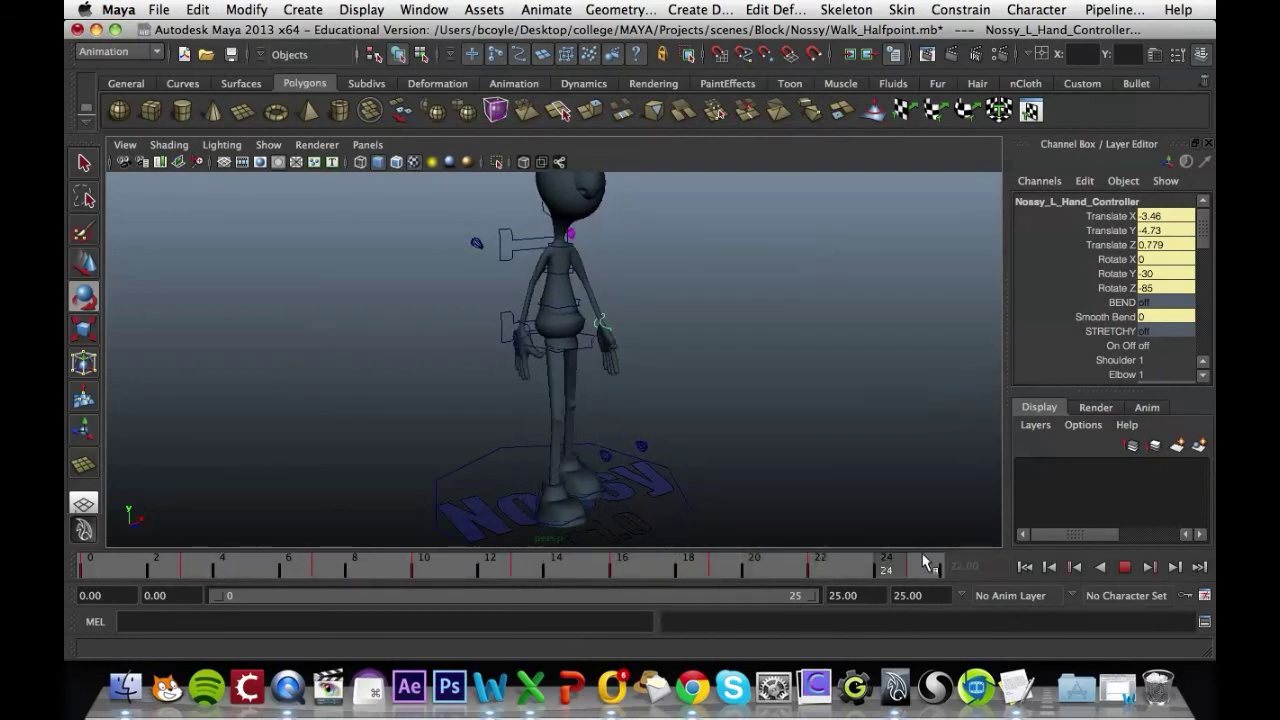
pyautogui.hotkey('alt', 'v')
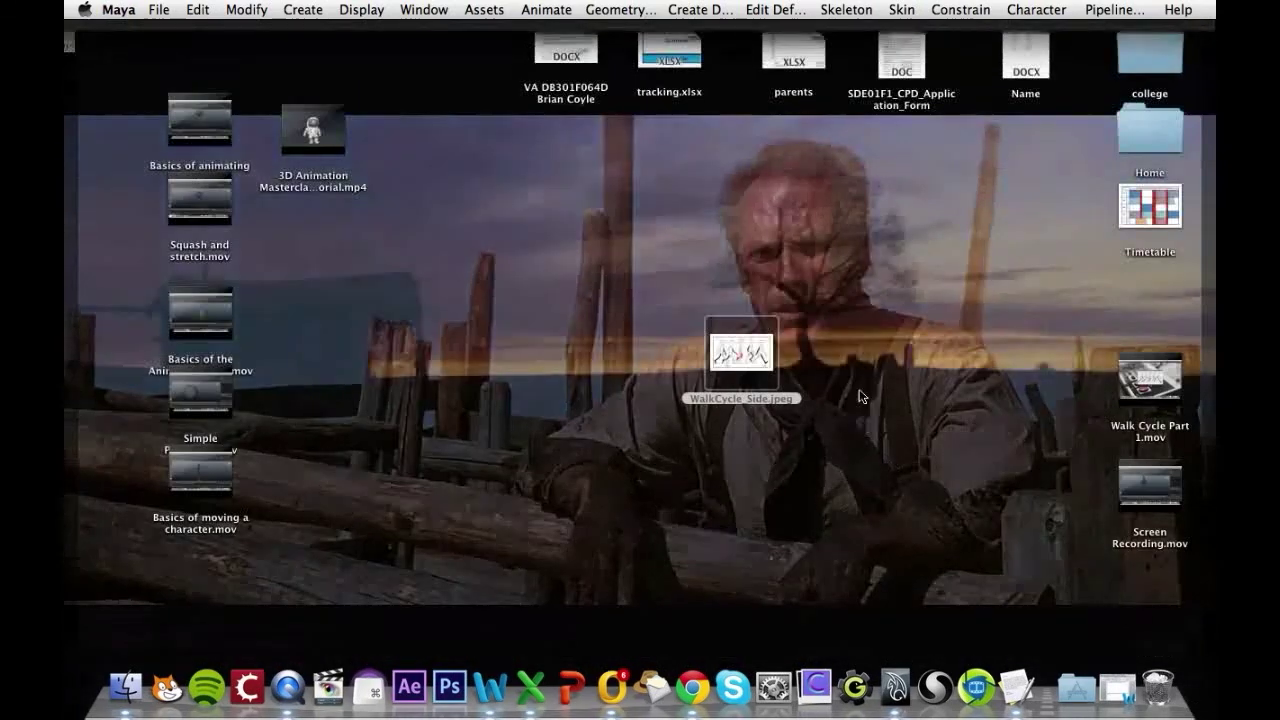
pyautogui.click(889, 324)
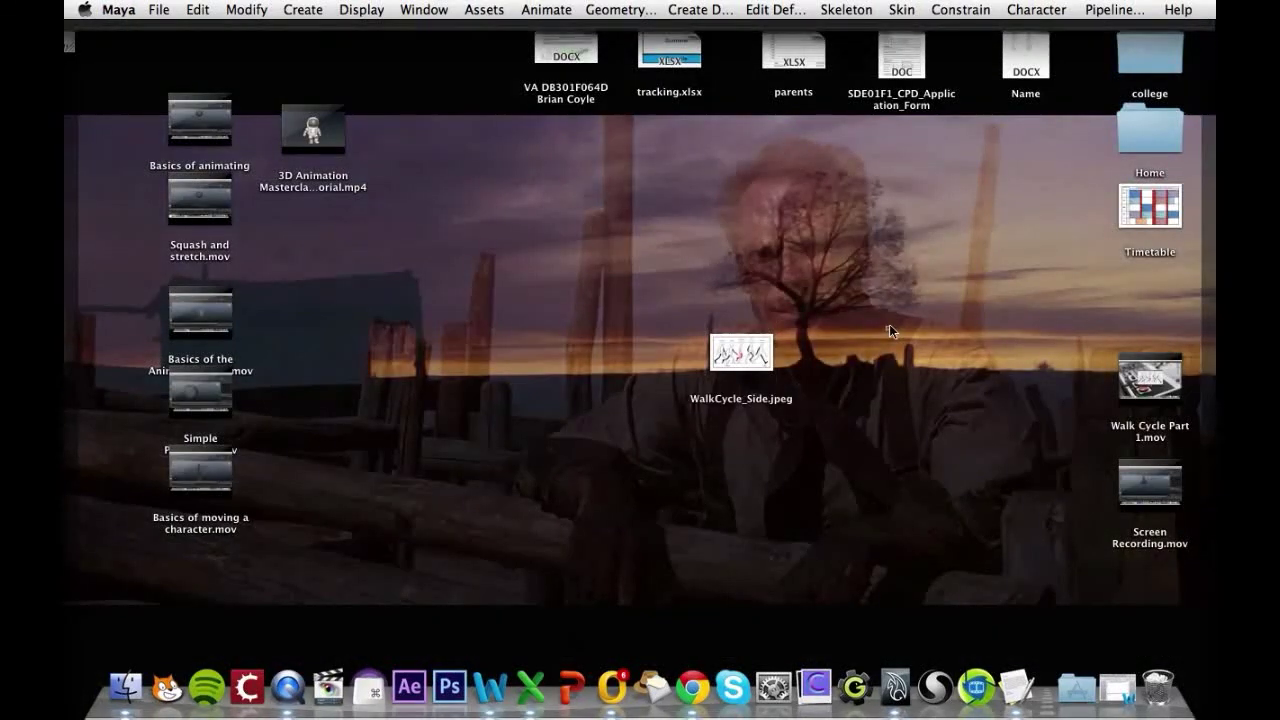